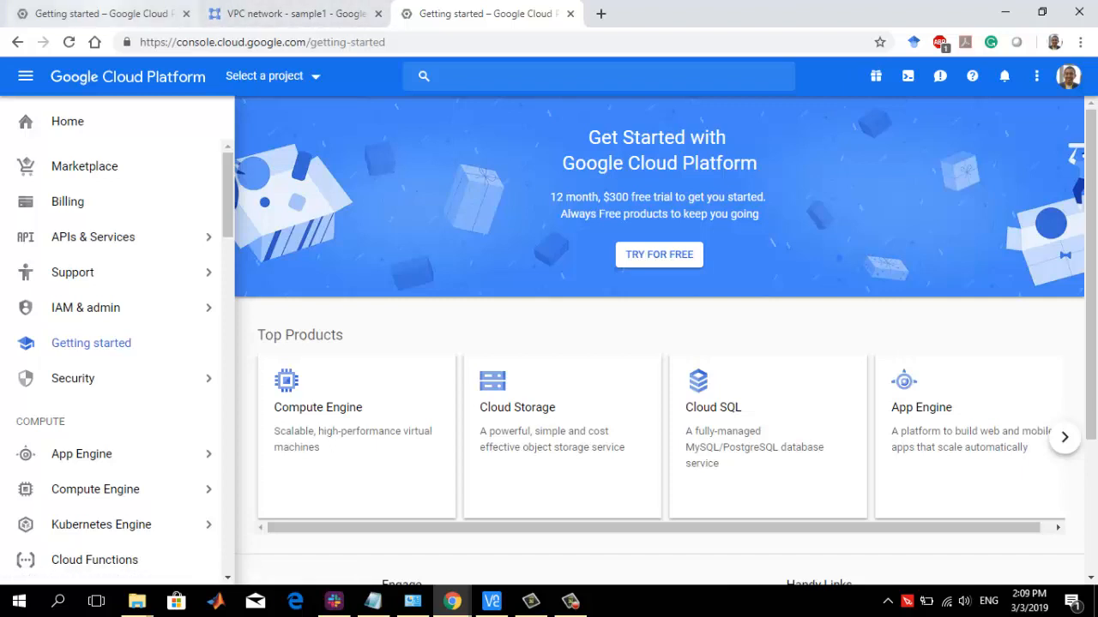
Start a new project under the lisa.iro.umontreal.ca organization from the project selector
left_click(101, 14)
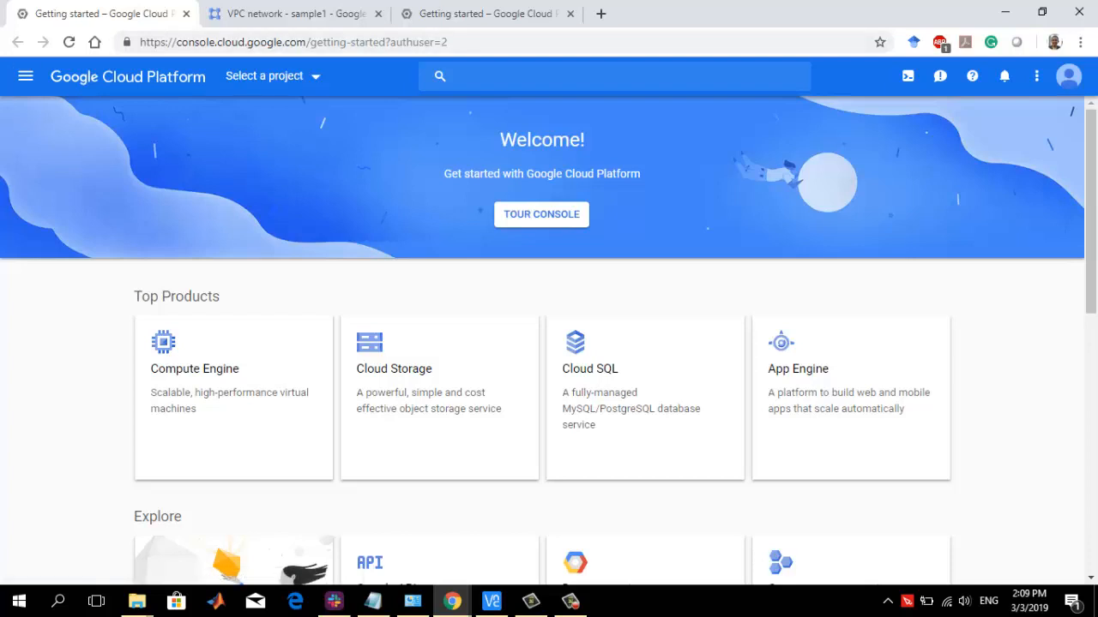
left_click(272, 75)
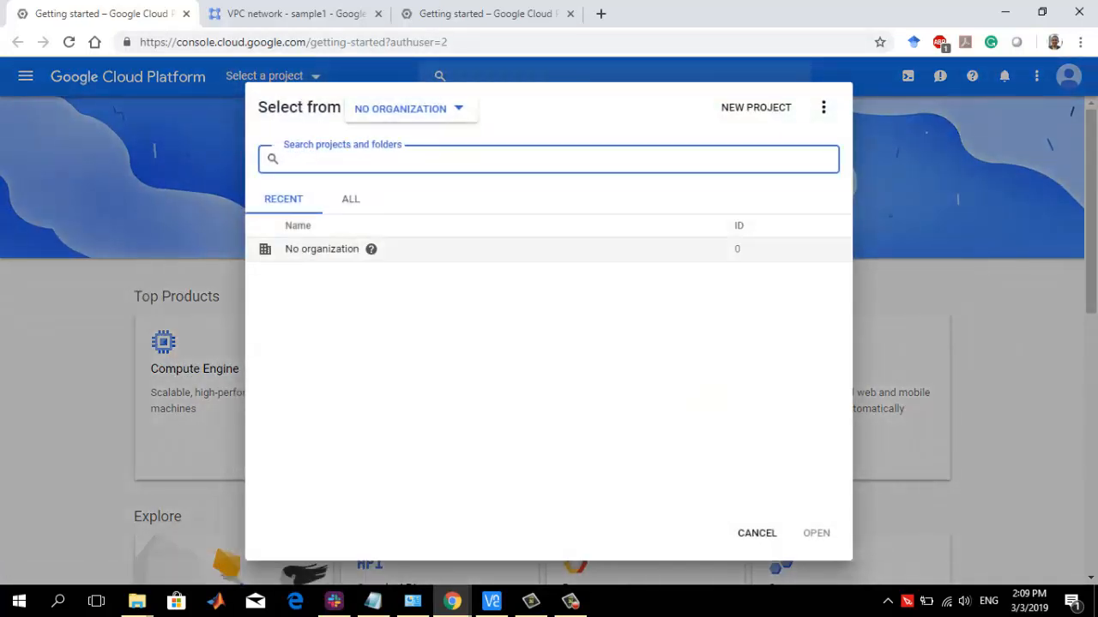
left_click(410, 109)
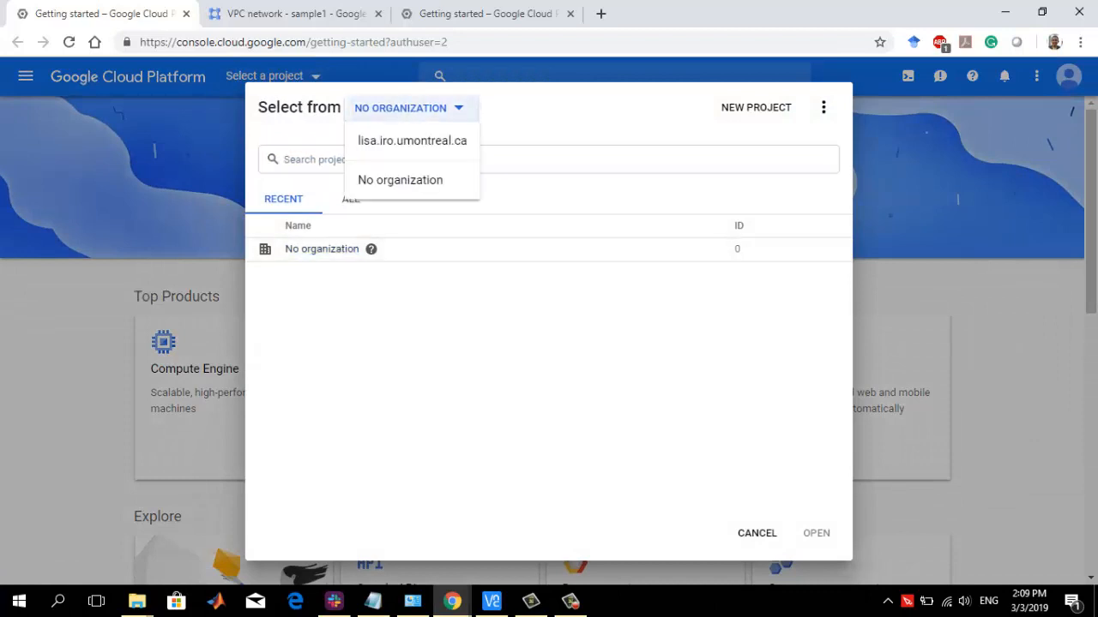
left_click(413, 141)
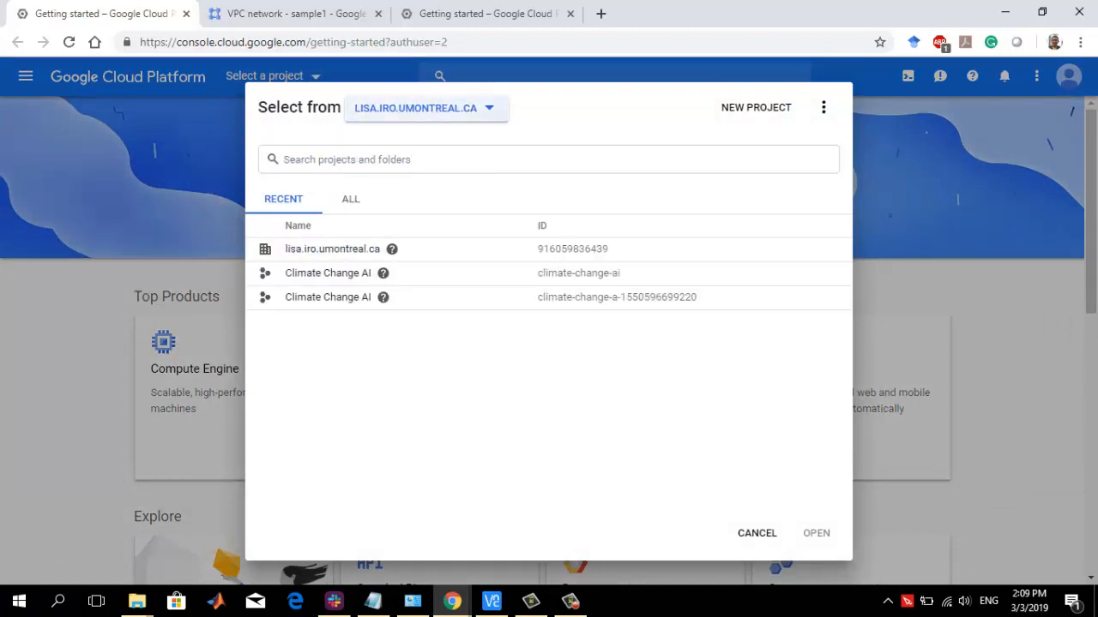
left_click(755, 107)
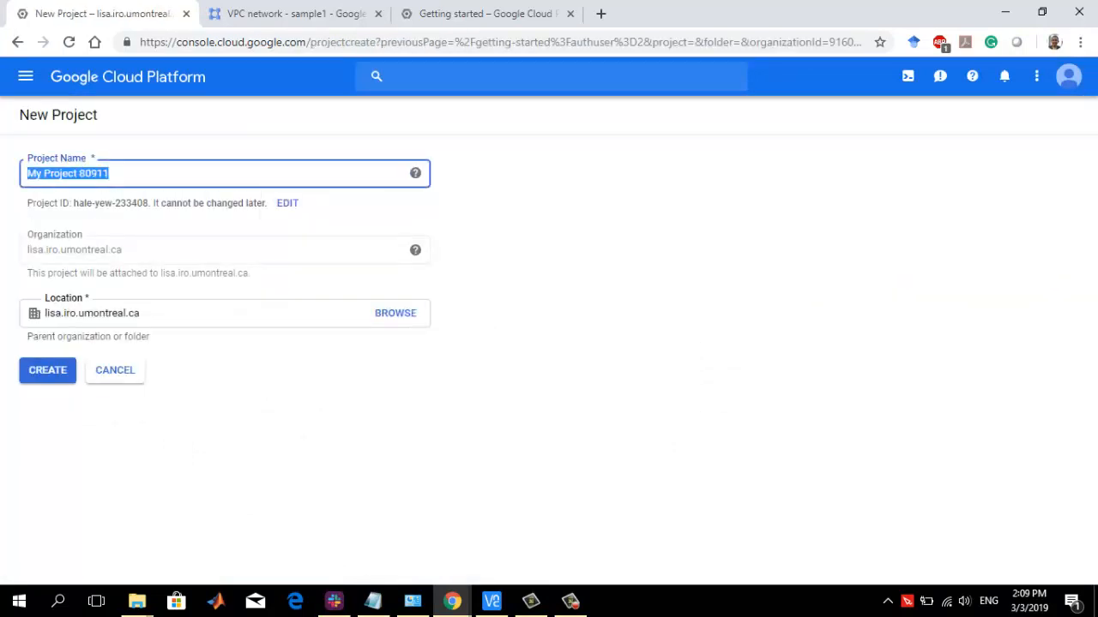
Name the new project sample-project
type("sample")
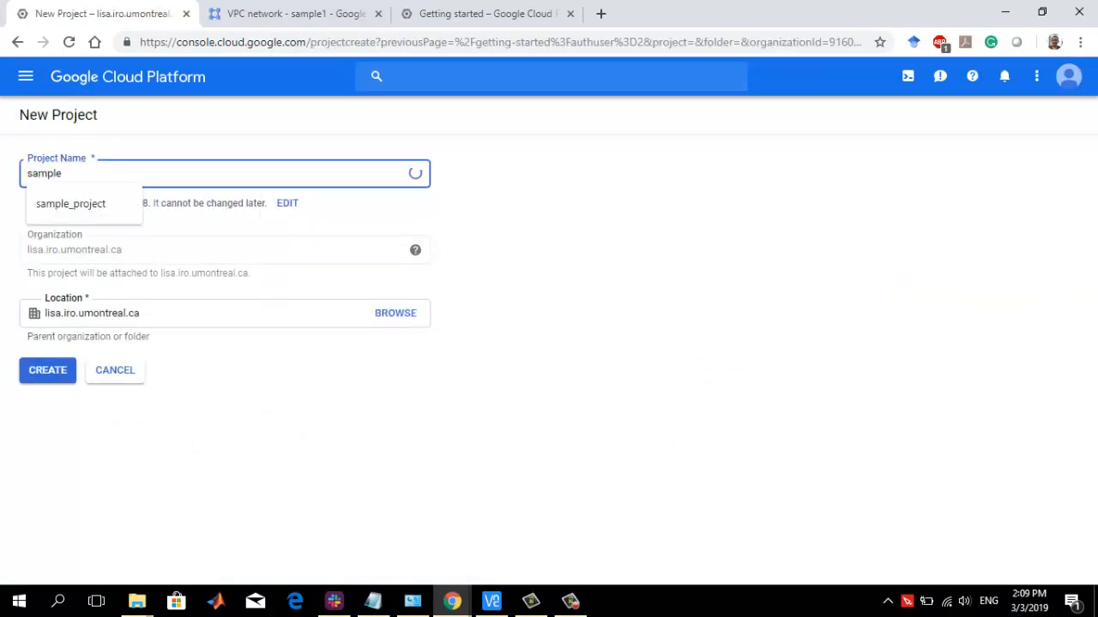
type("-prject")
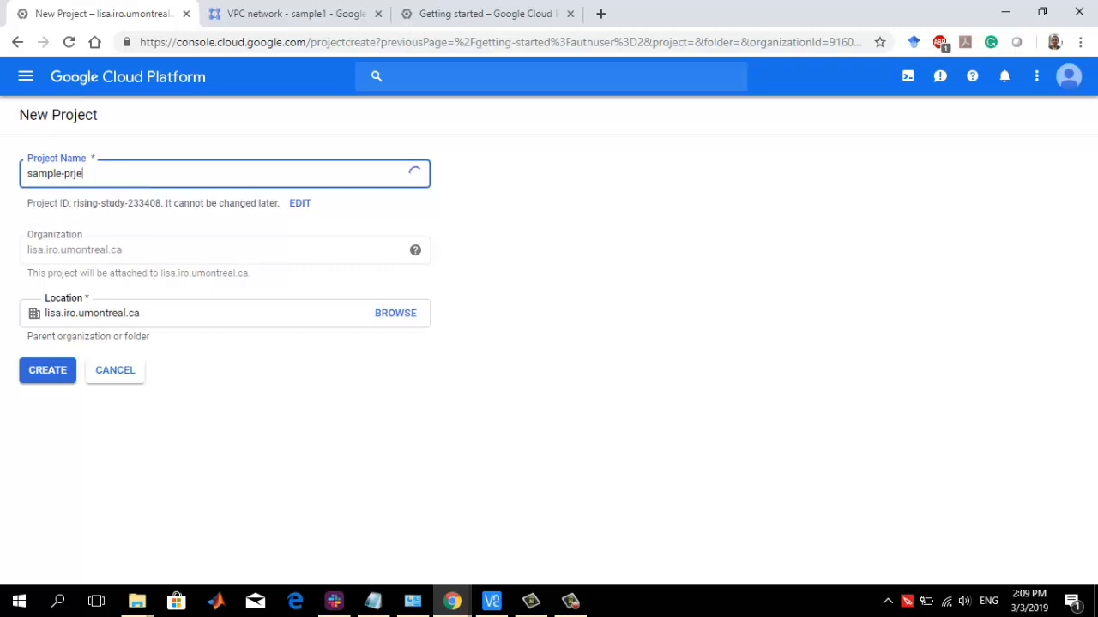
key("BackSpace")
key("BackSpace")
key("BackSpace")
key("BackSpace")
type("oj")
key("BackSpace")
type("ject")
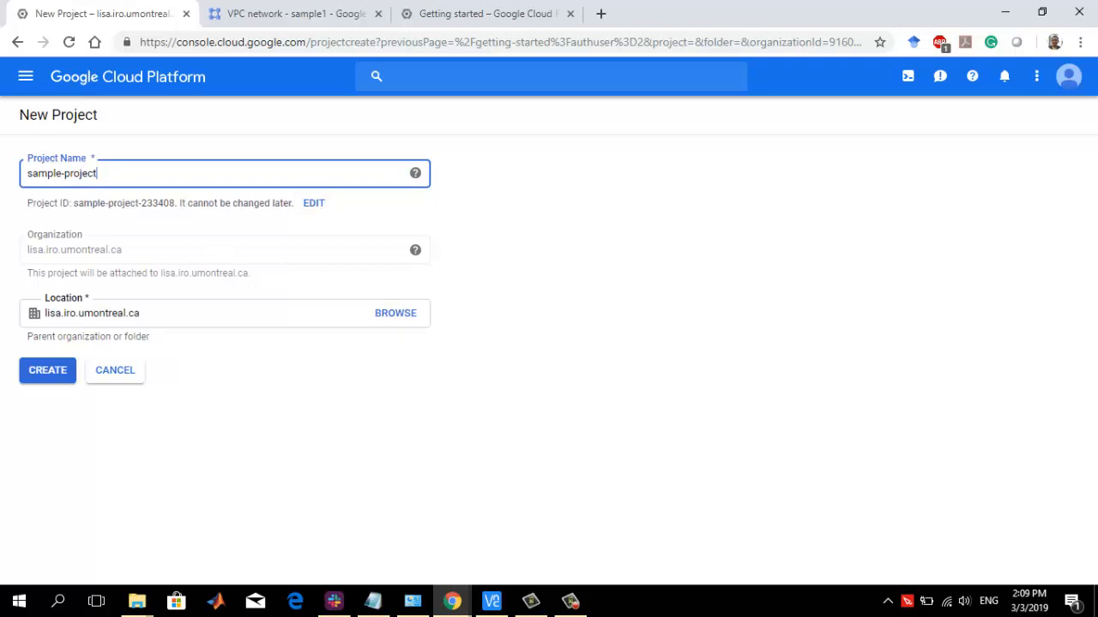
Try to create the project with the custom project ID sample-project
left_click(314, 203)
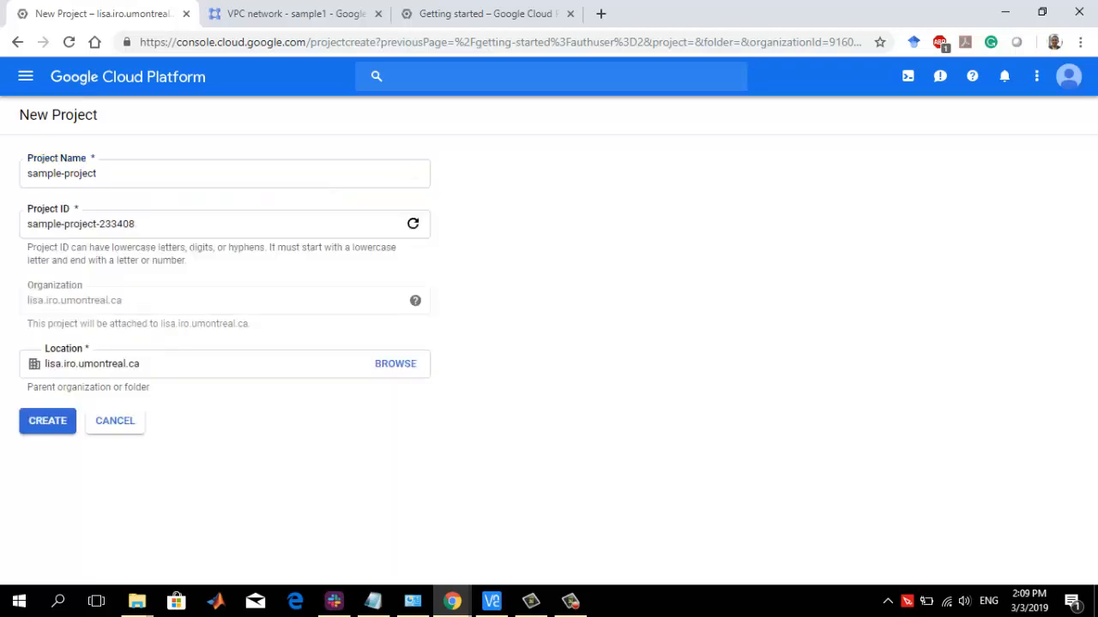
double_click(115, 224)
key("BackSpace")
key("BackSpace")
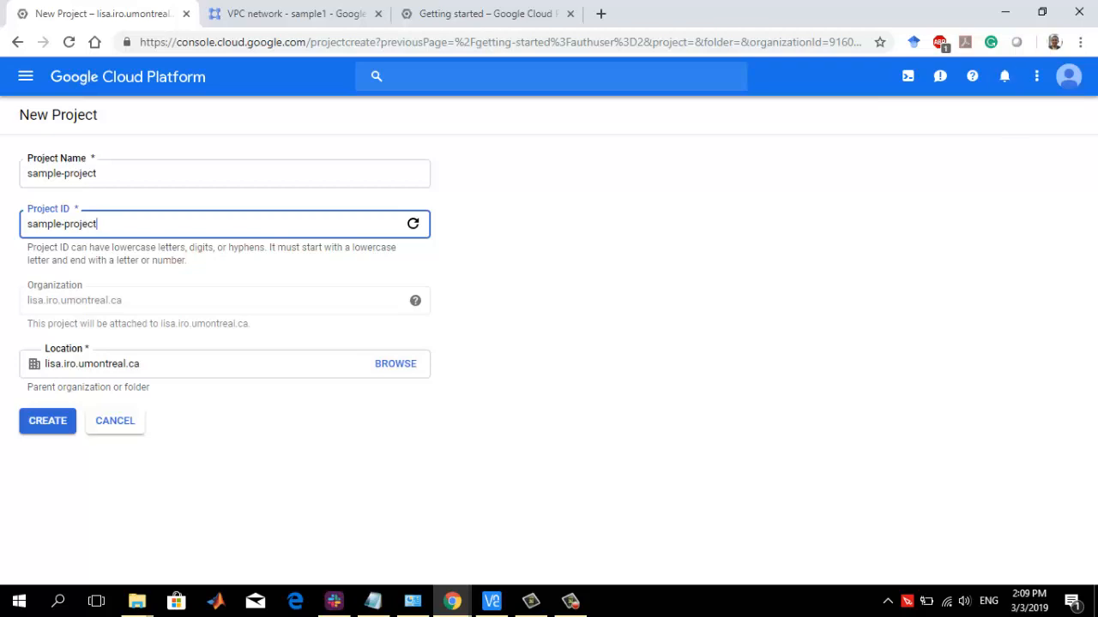
key("Return")
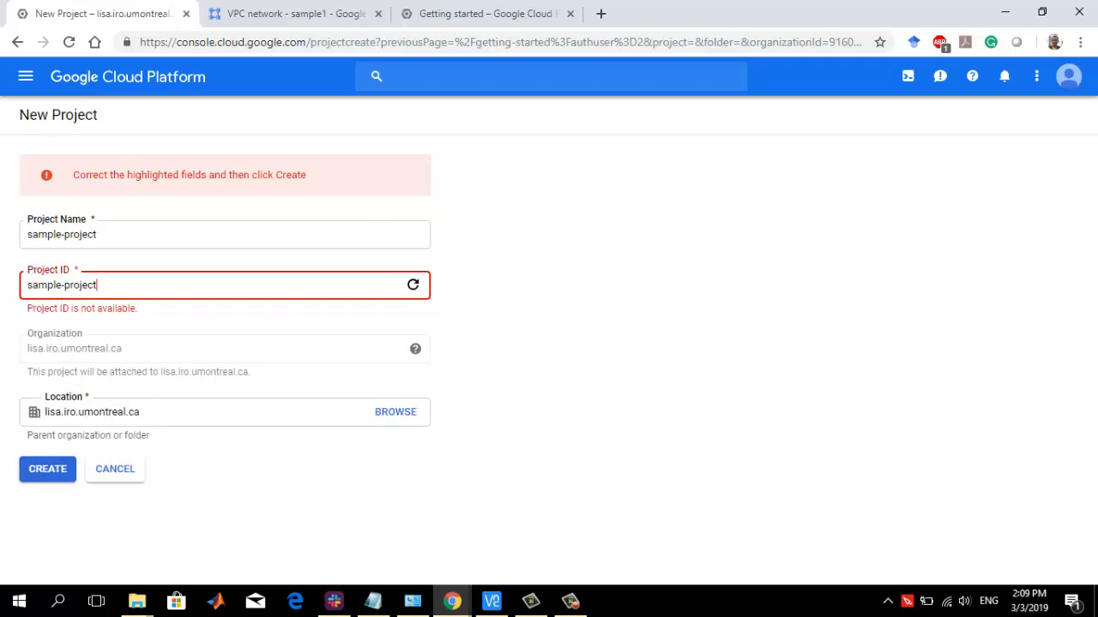
Clear the project ID, generate a new random one instead, and create the project
key("shift+Left")
key("shift+Left")
key("shift+Left")
key("shift+Left")
key("shift+Left")
key("shift+Left")
key("shift+Left")
key("BackSpace")
key("BackSpace")
key("shift+Left")
key("shift+Left")
key("shift+Left")
key("shift+Left")
key("shift+Left")
key("shift+Left")
key("BackSpace")
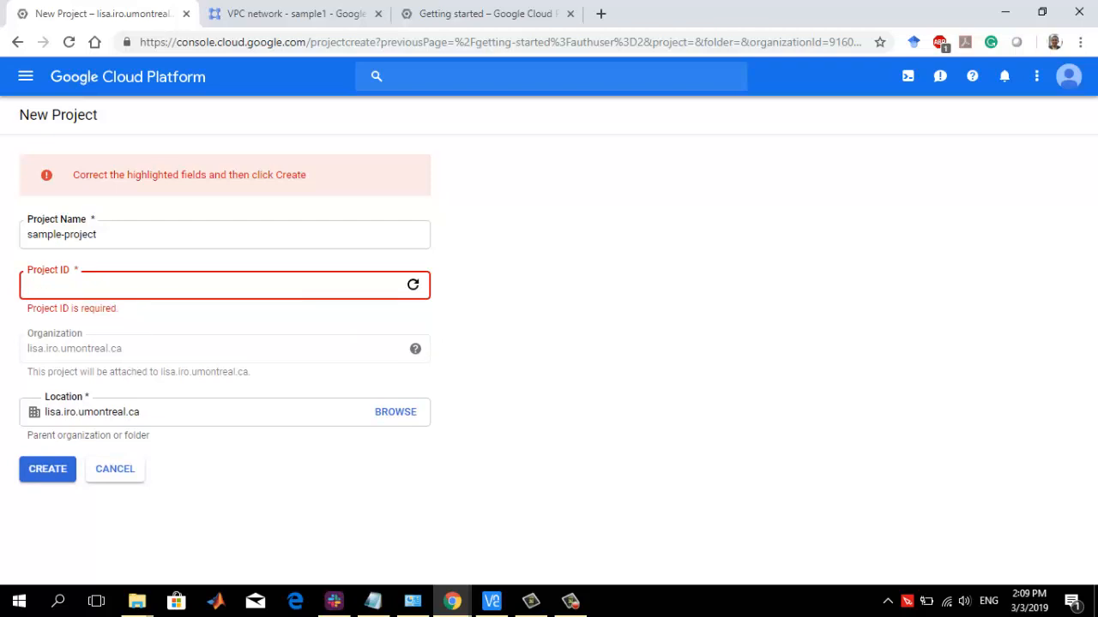
left_click(98, 235)
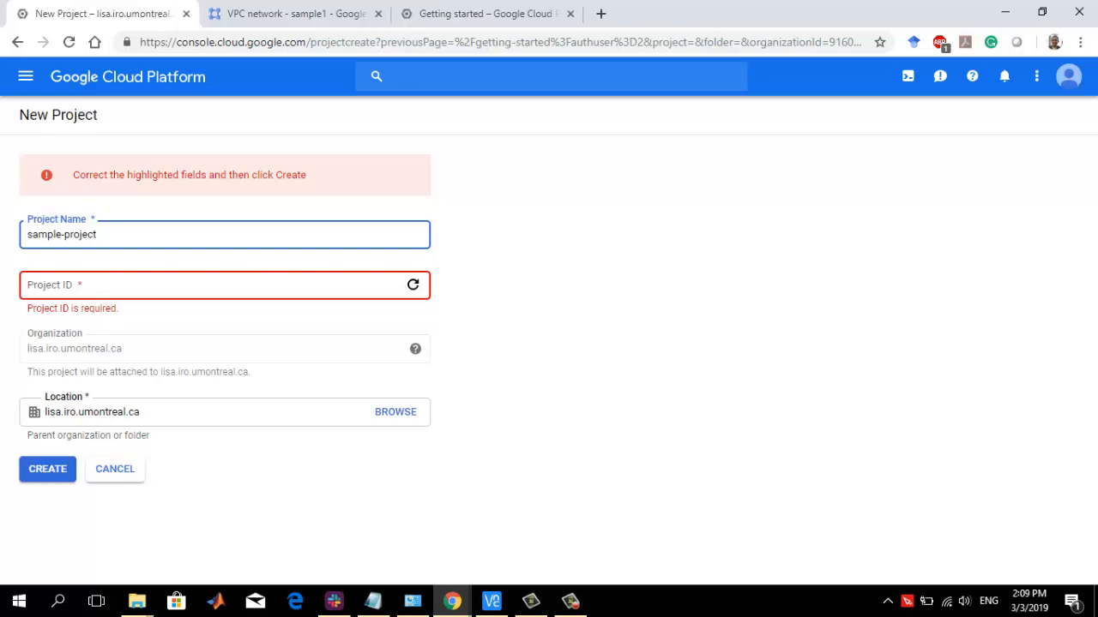
left_click(413, 285)
left_click(413, 284)
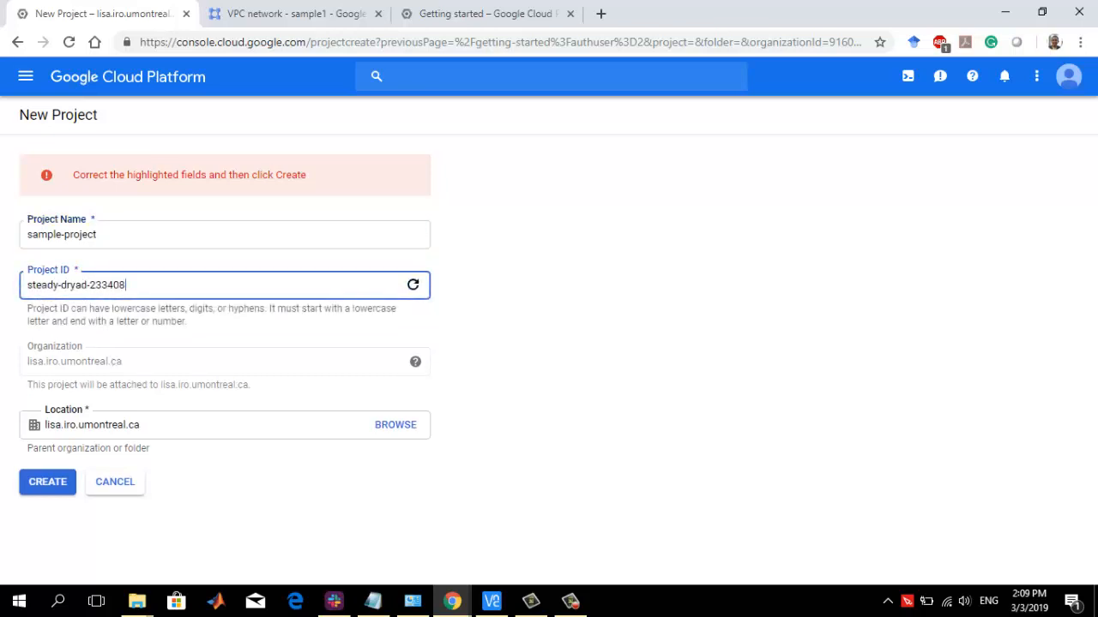
left_click(413, 285)
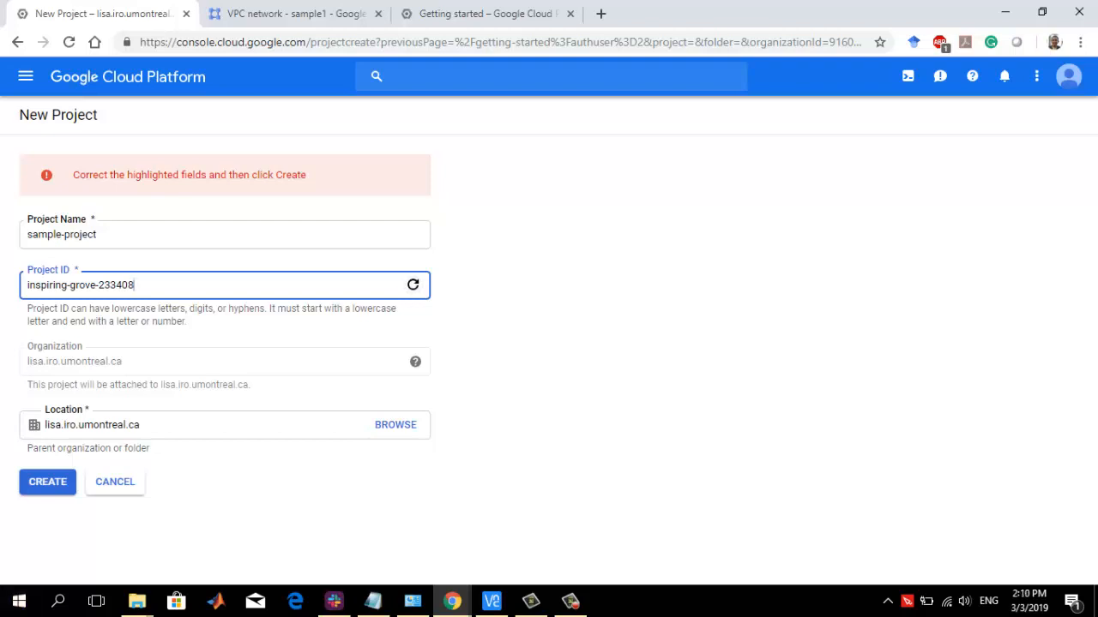
left_click(48, 482)
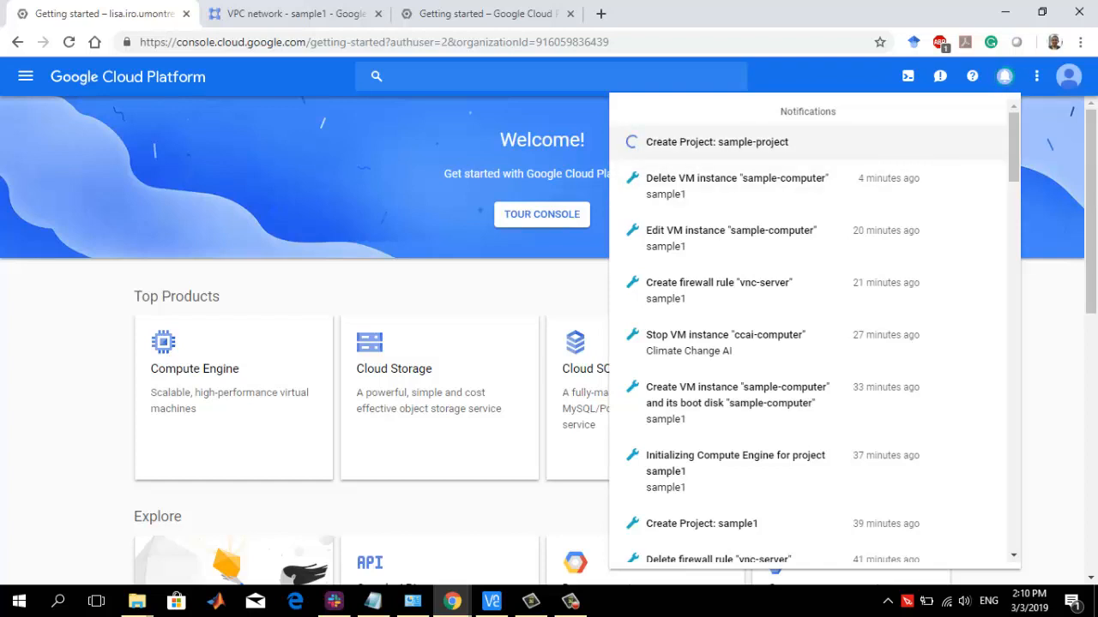
Check the notifications for the creation status of sample-project
scroll(806, 206, "down", 1)
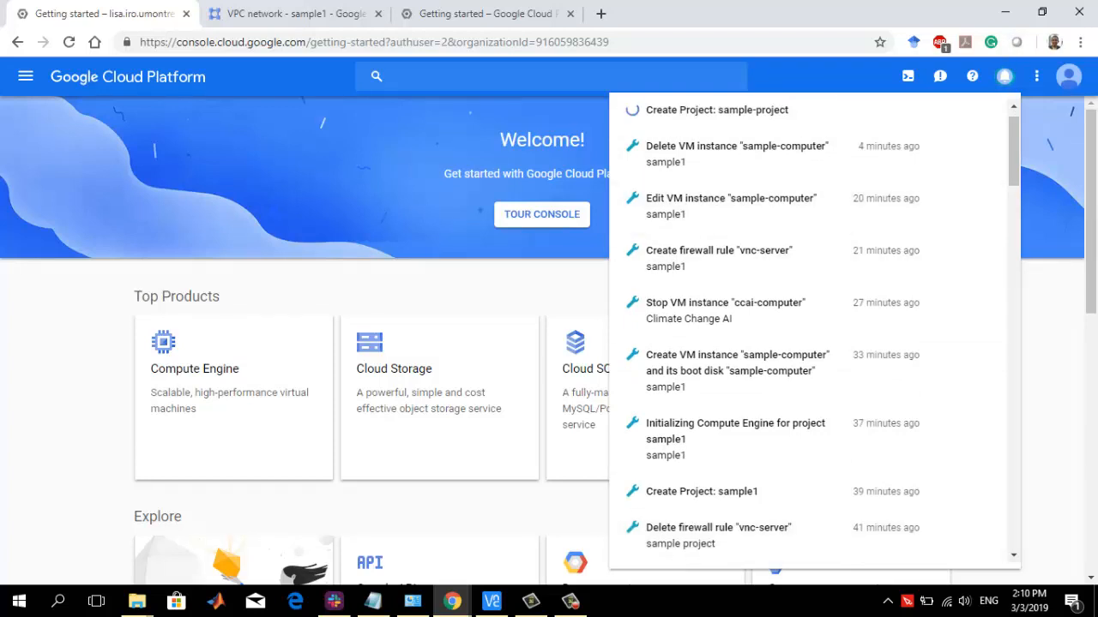
left_click(1004, 76)
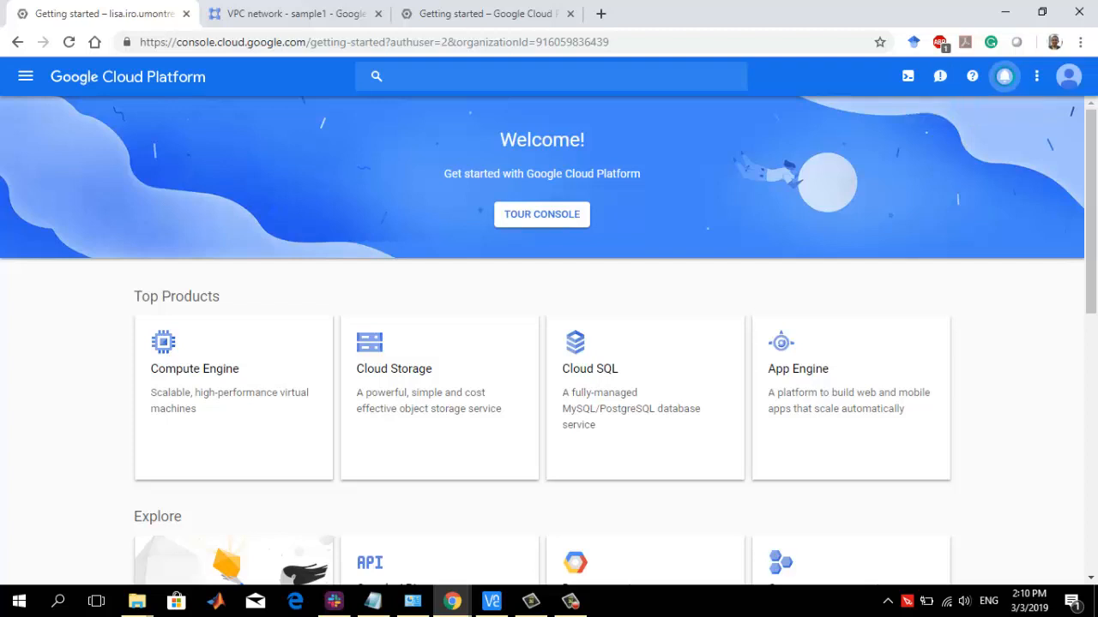
left_click(571, 601)
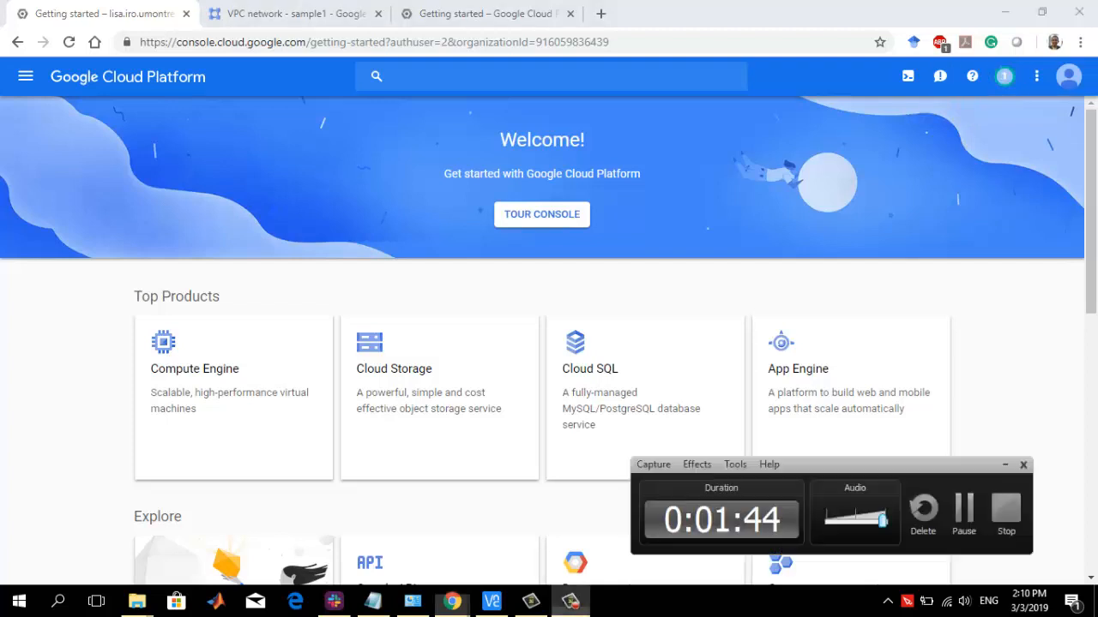
left_click(1004, 76)
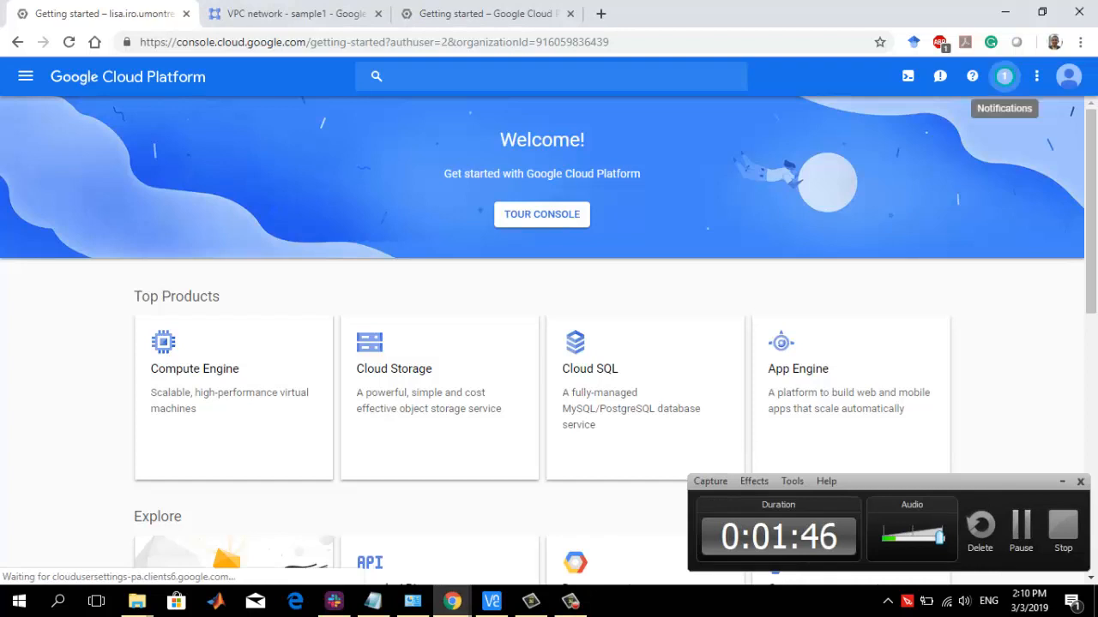
left_click(1063, 482)
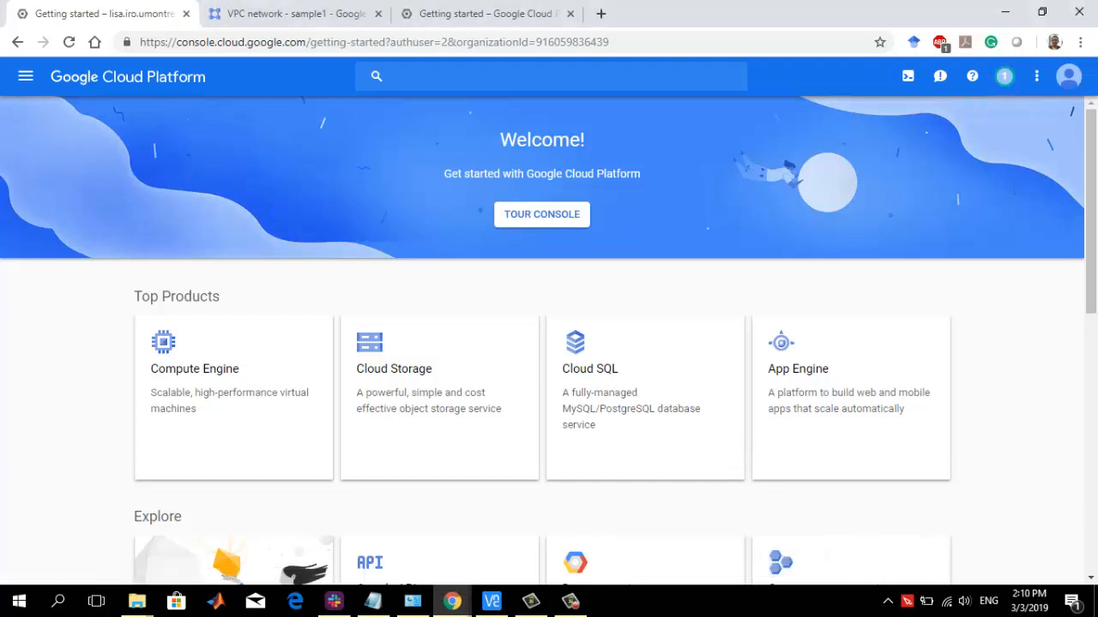
left_click(1005, 77)
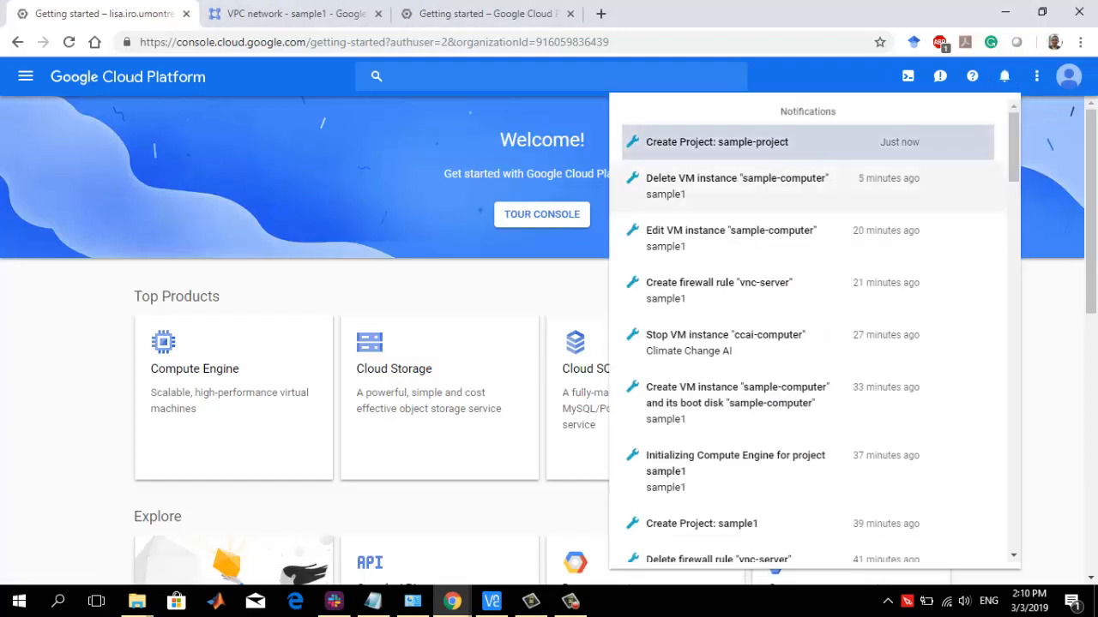
left_click(377, 507)
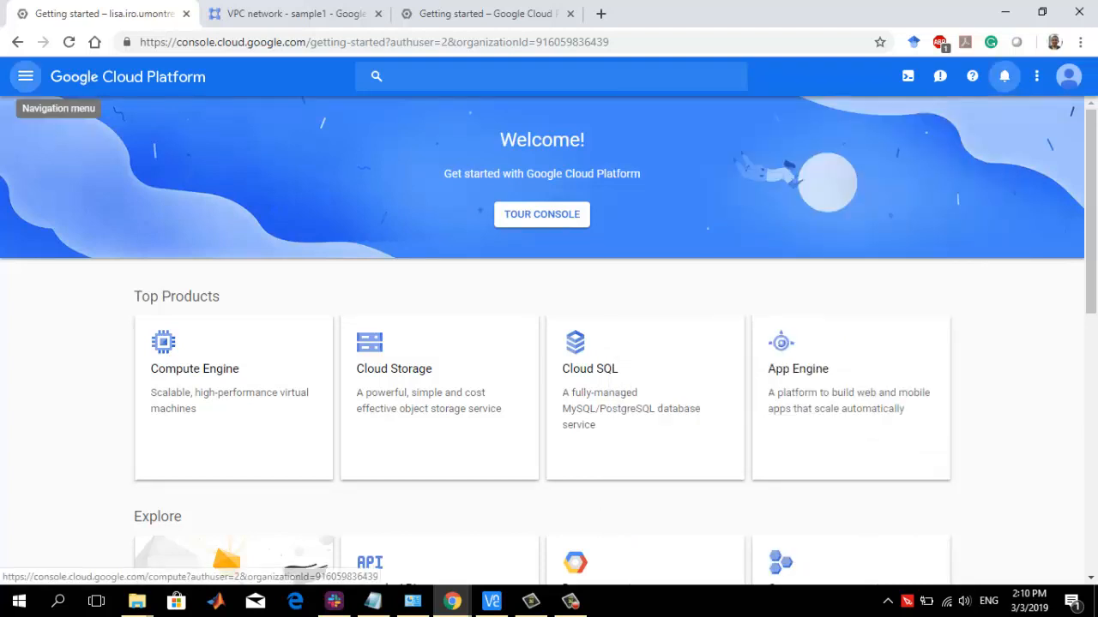
Go to the Compute Engine VM instances page and switch to the project sample-project
left_click(25, 76)
mouse_move(111, 525)
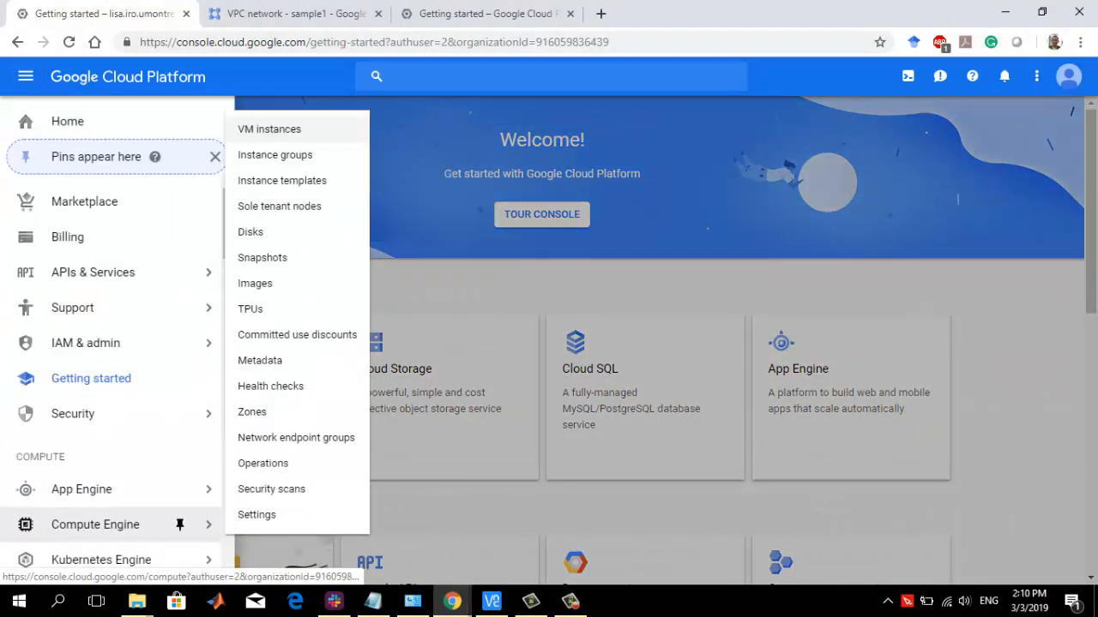
left_click(269, 128)
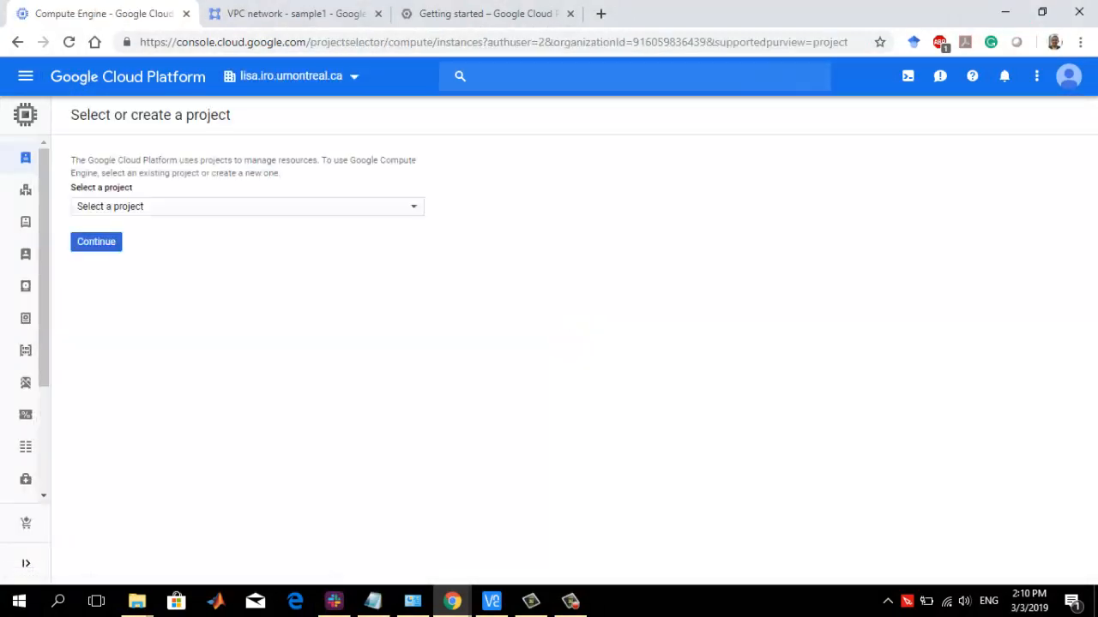
left_click(298, 76)
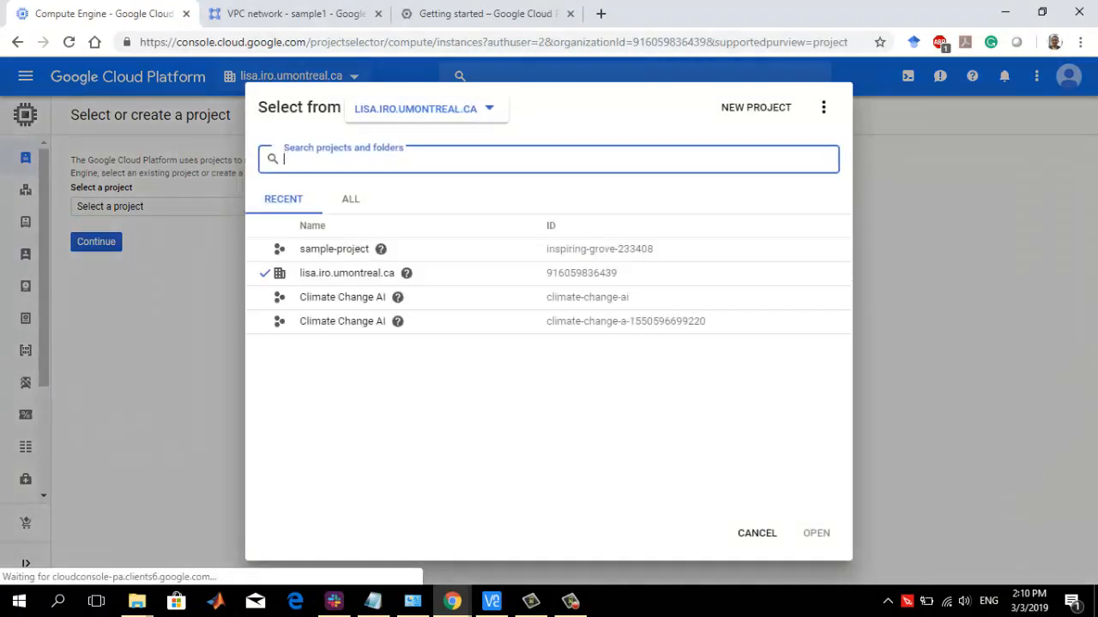
left_click(334, 249)
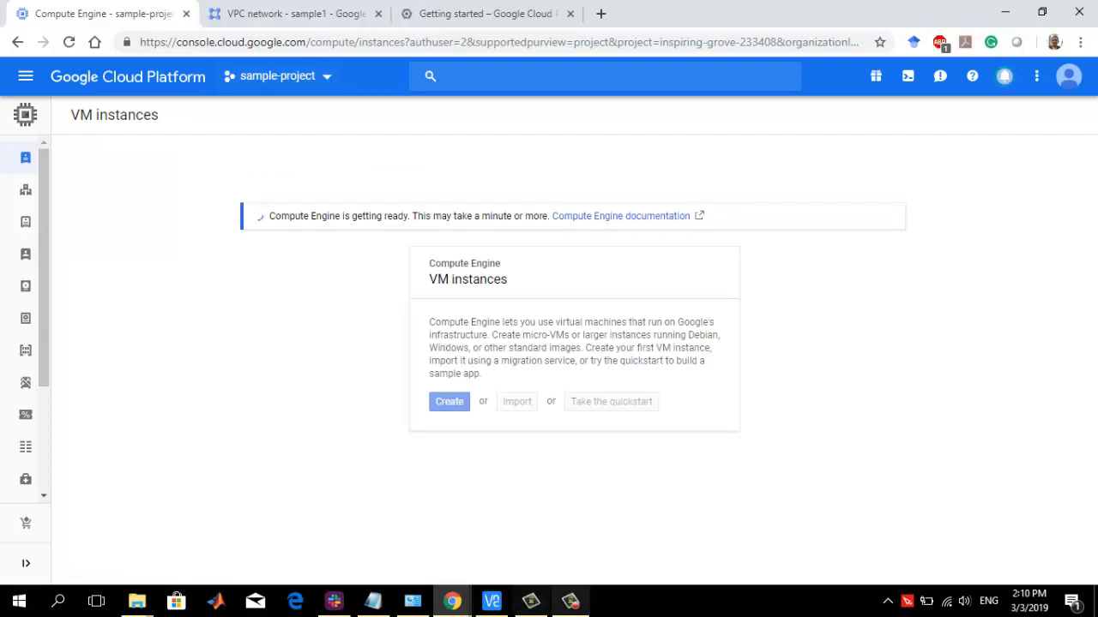
left_click(570, 600)
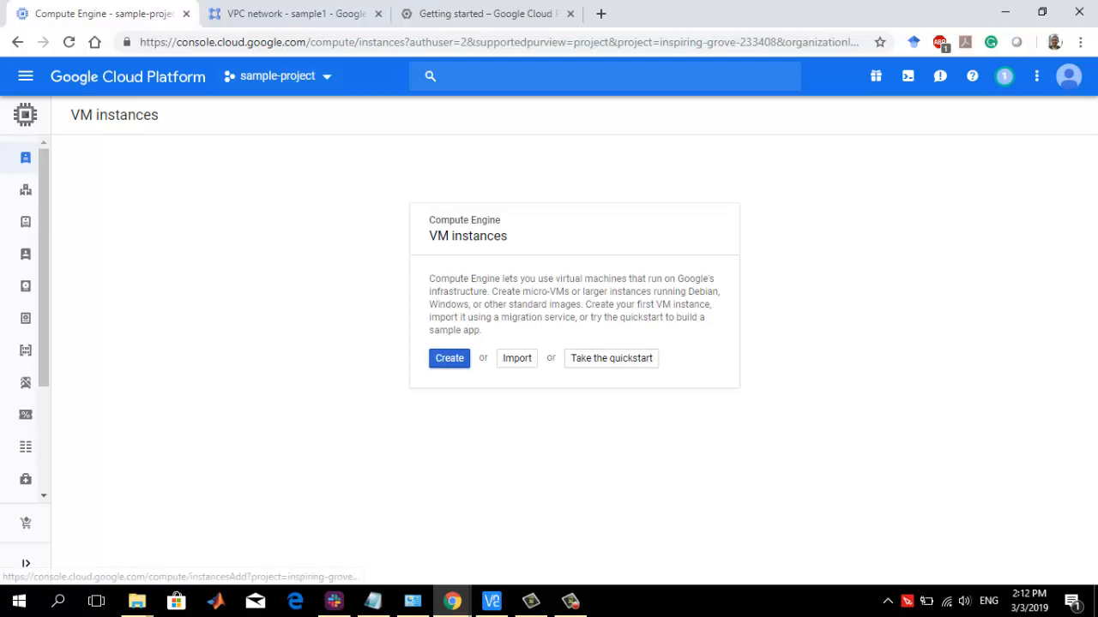
Start creating a new VM instance and name it sample-computer
left_click(449, 358)
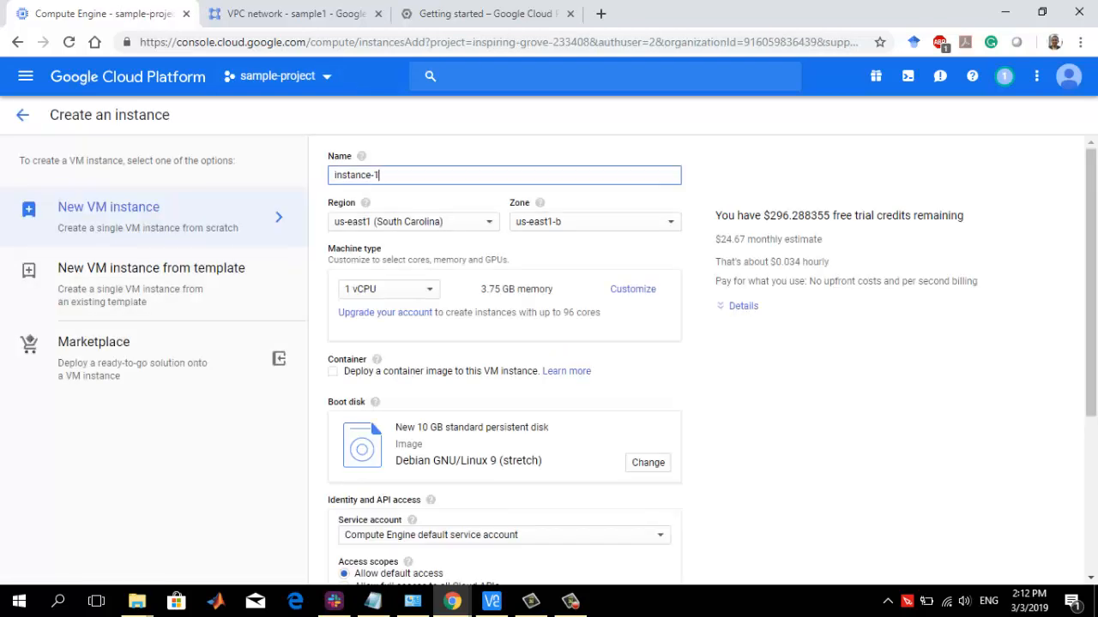
key("ctrl+a")
type("sample-computer")
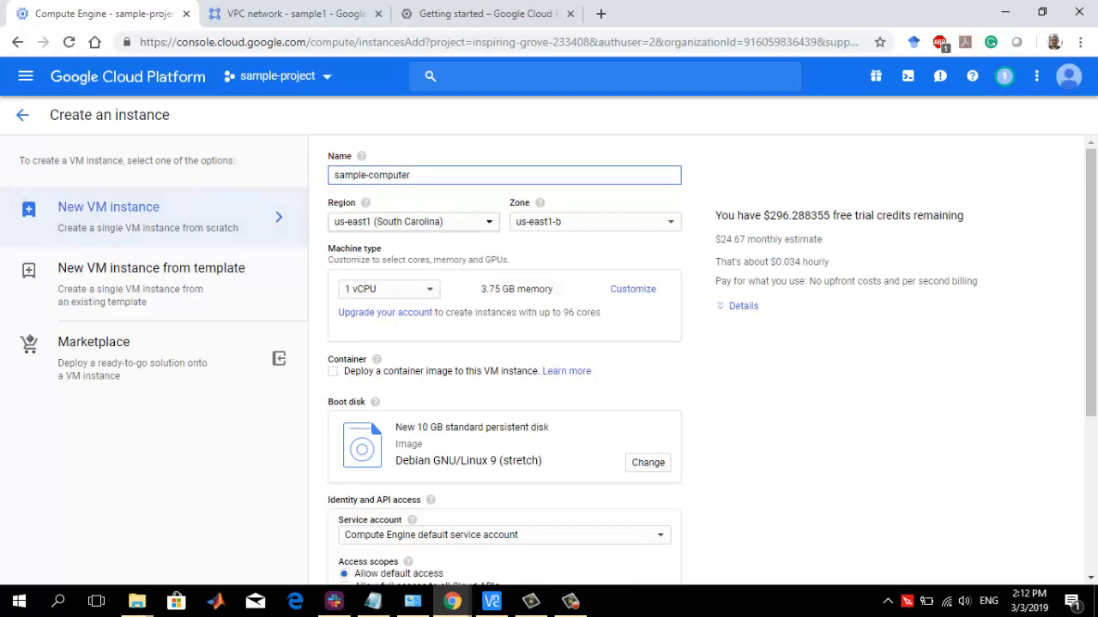
Set the instance's region to asia-southeast1 (Singapore) and its zone to asia-southeast1-c
left_click(413, 223)
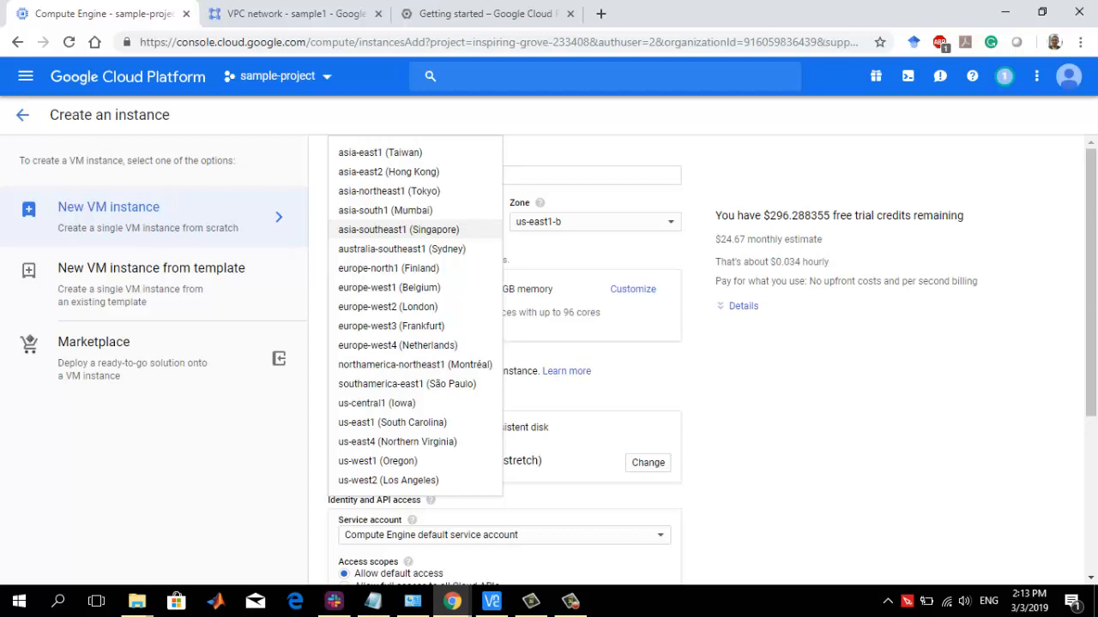
left_click(398, 229)
left_click(591, 222)
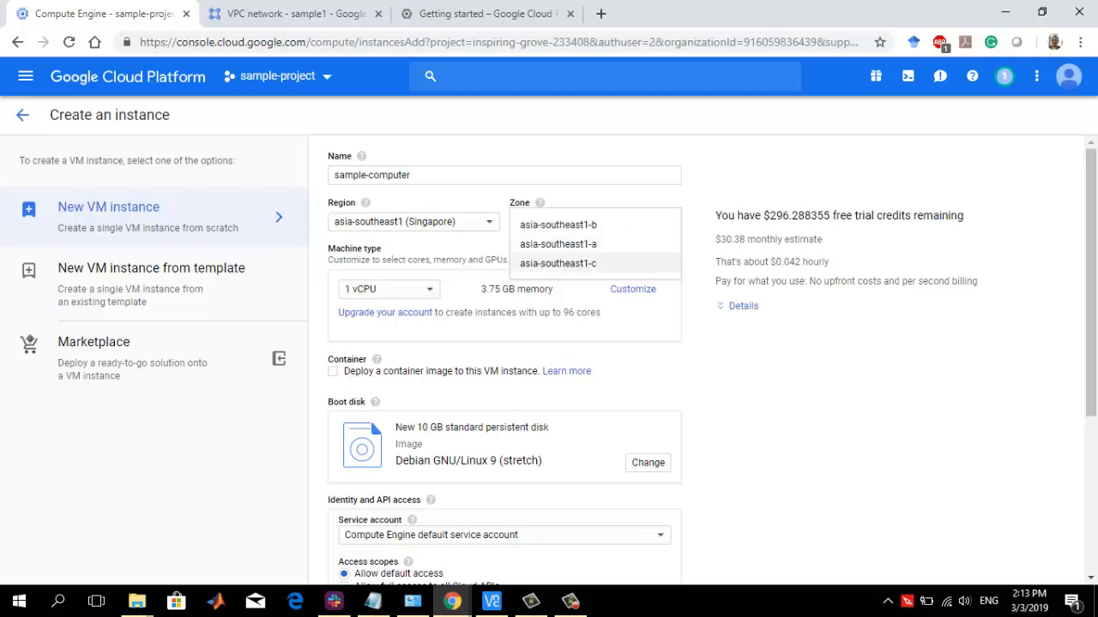
left_click(557, 263)
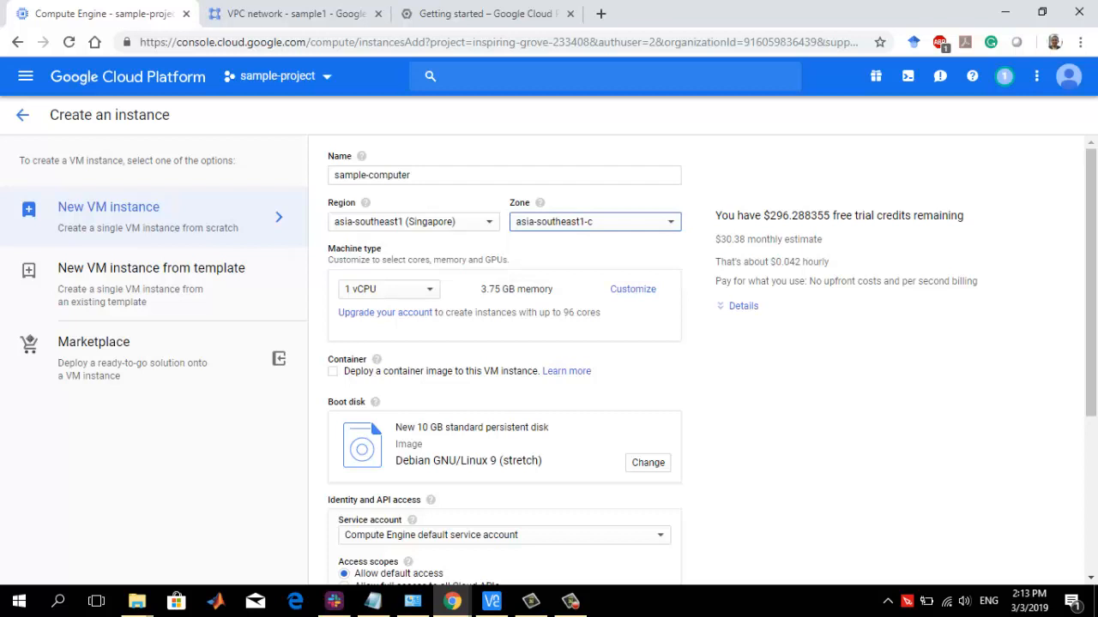
Review the remaining free trial credits and the available machine types for the instance
left_click_drag(761, 216, 829, 216)
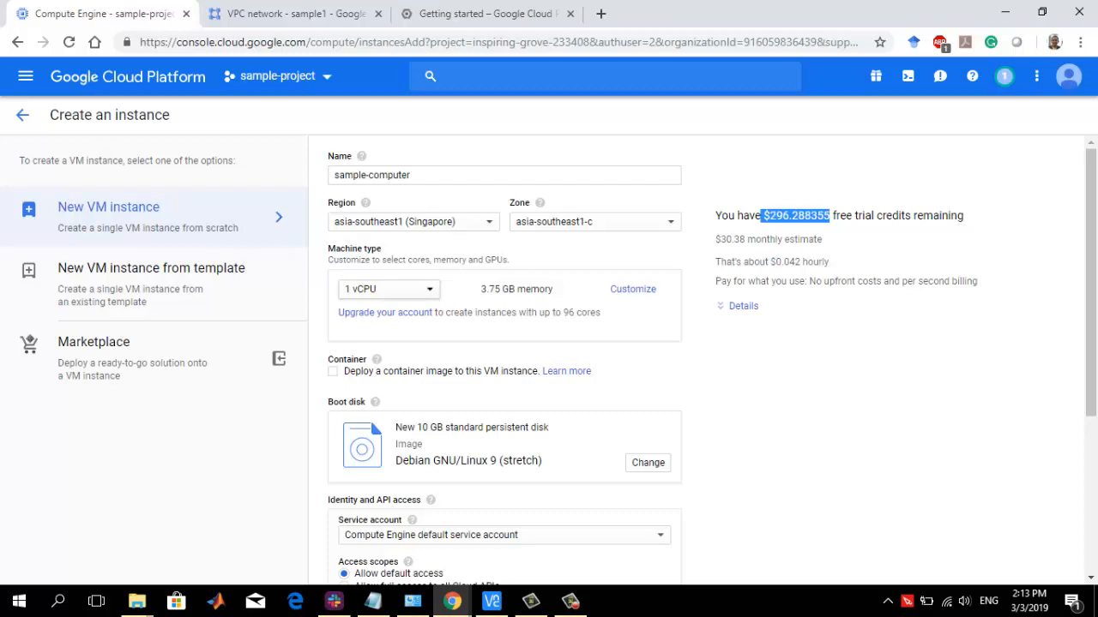
left_click(386, 289)
scroll(386, 289, "down", 3)
scroll(386, 283, "up", 3)
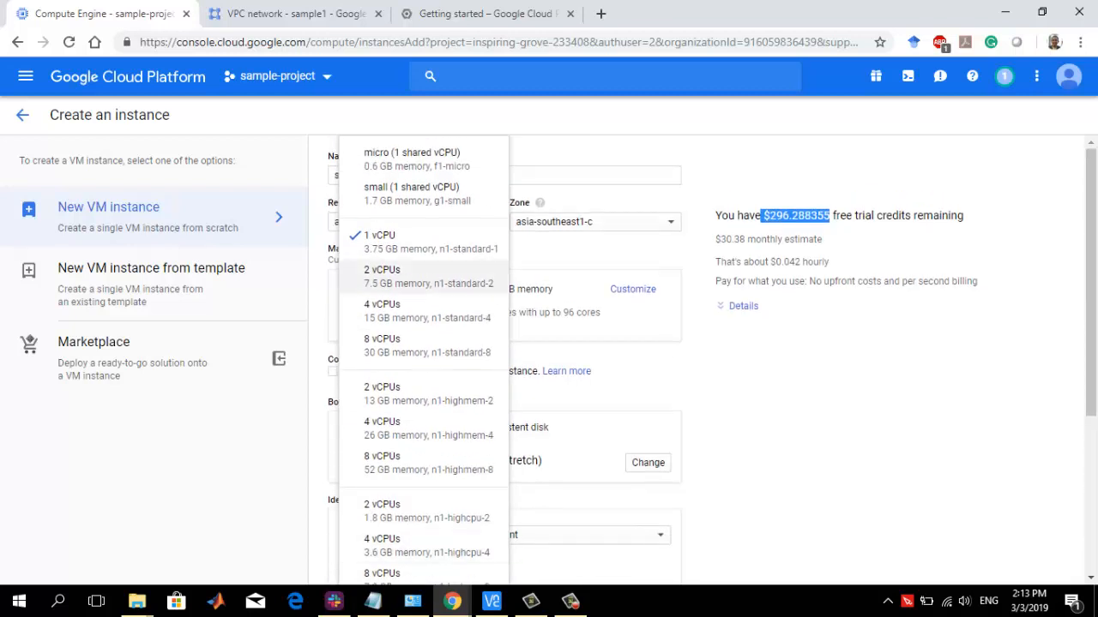
left_click(729, 361)
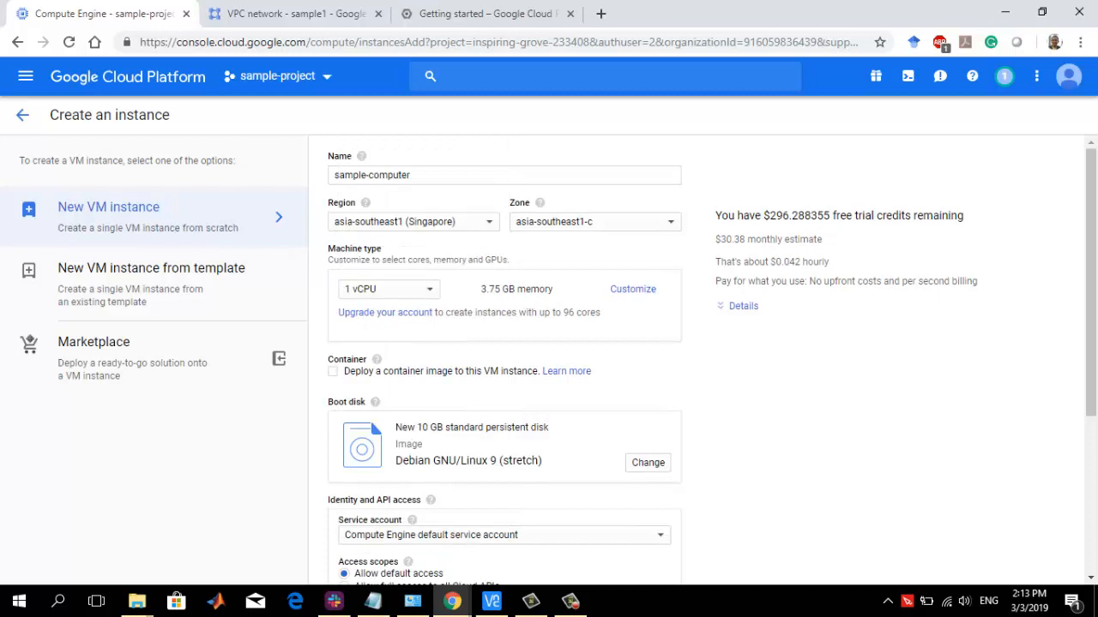
Examine the custom cores, memory and GPU options for the machine type, leaving the number of GPUs at None
left_click(633, 289)
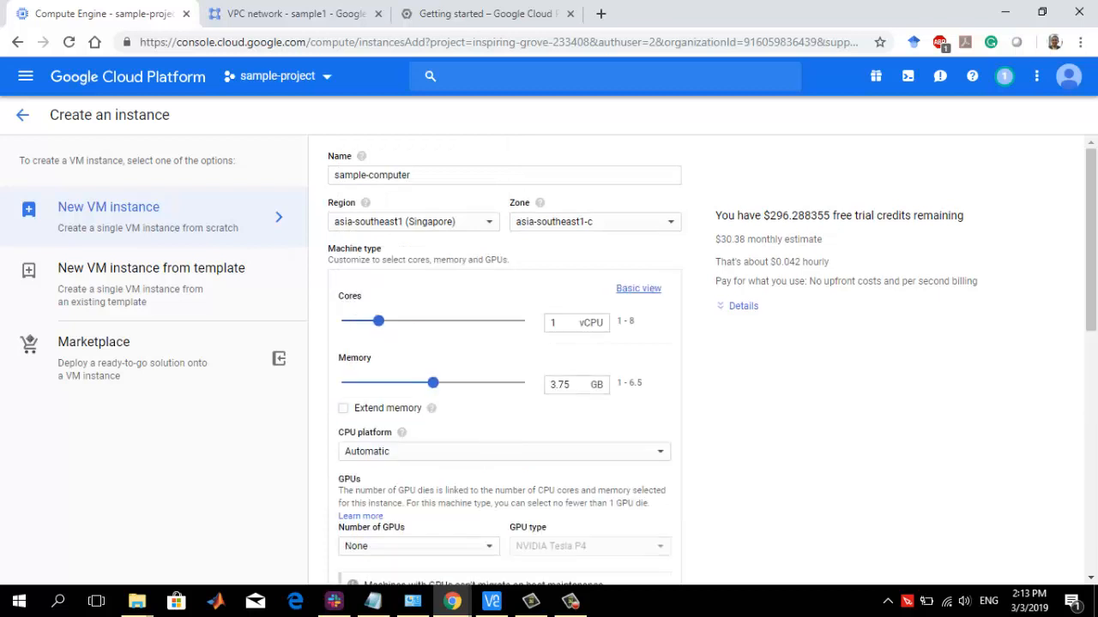
scroll(504, 360, "down", 2)
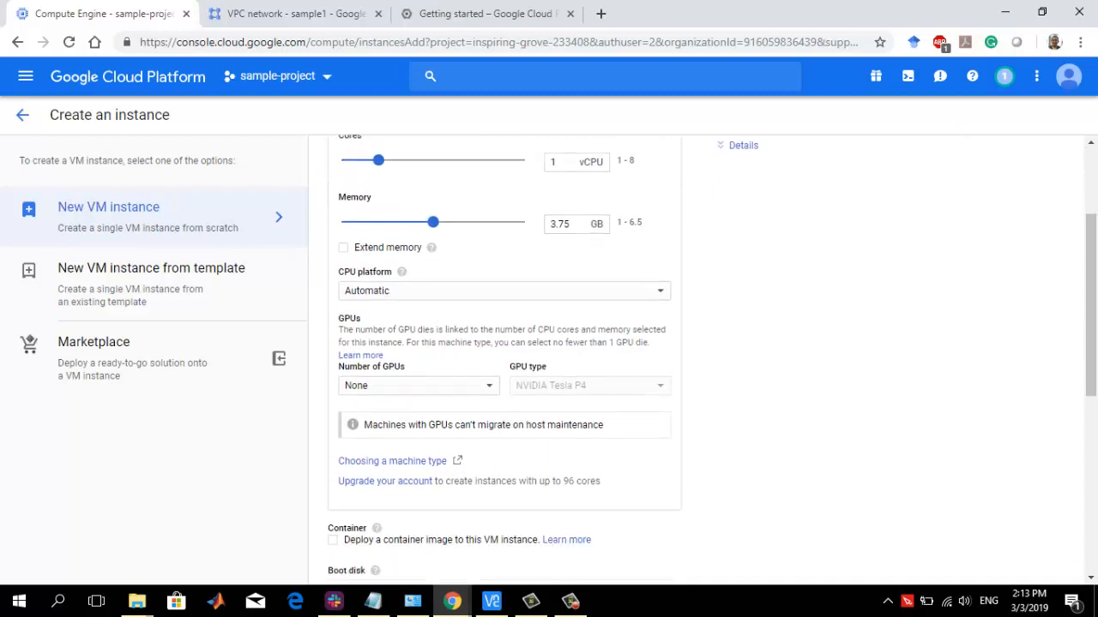
left_click(417, 385)
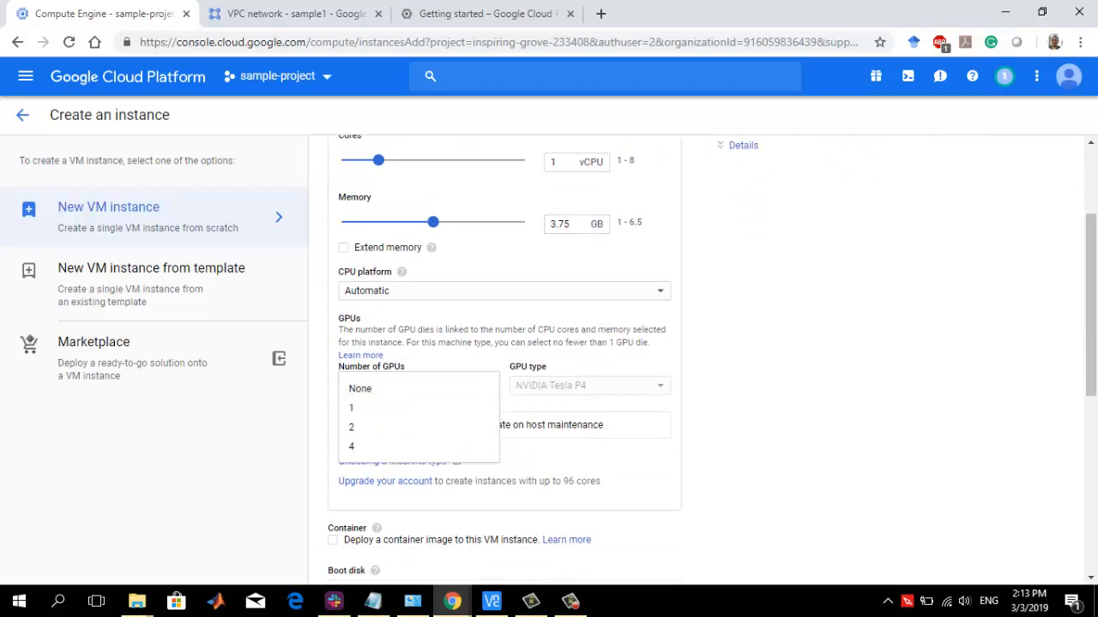
left_click(360, 388)
scroll(505, 361, "up", 2)
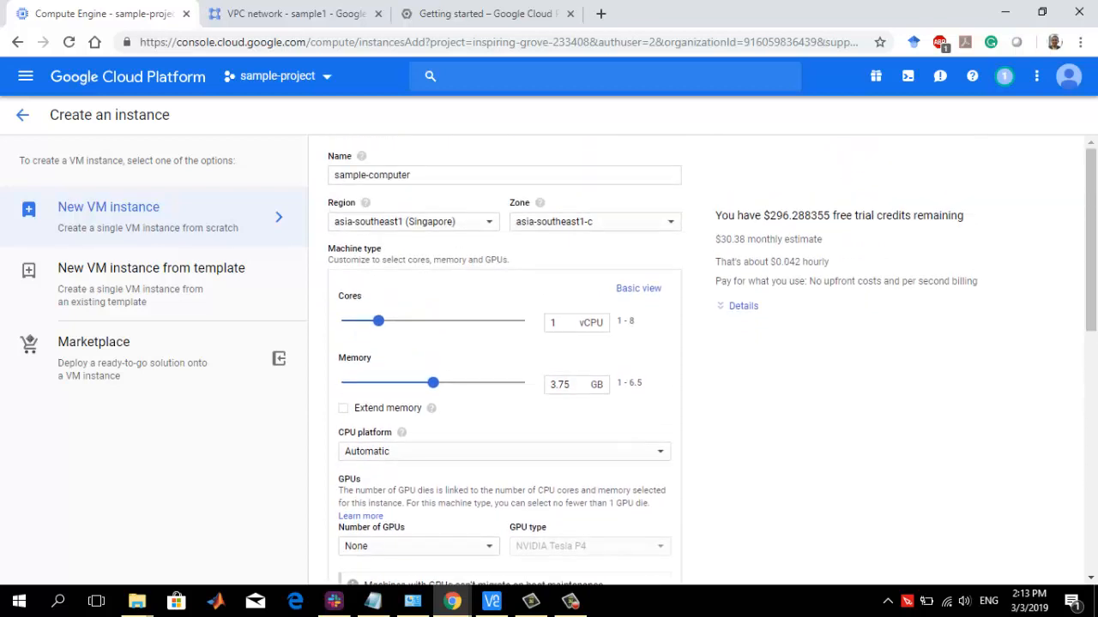
Return to the basic machine type settings and choose 1 vCPU with 3.75 GB memory (n1-standard-1)
left_click(638, 288)
left_click(398, 294)
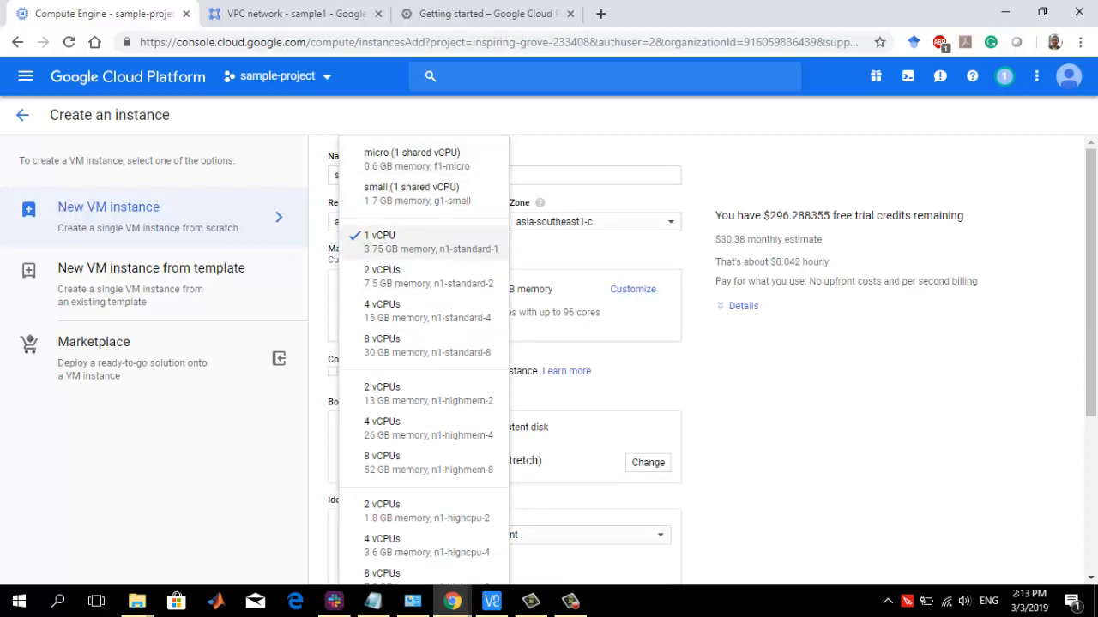
left_click(424, 242)
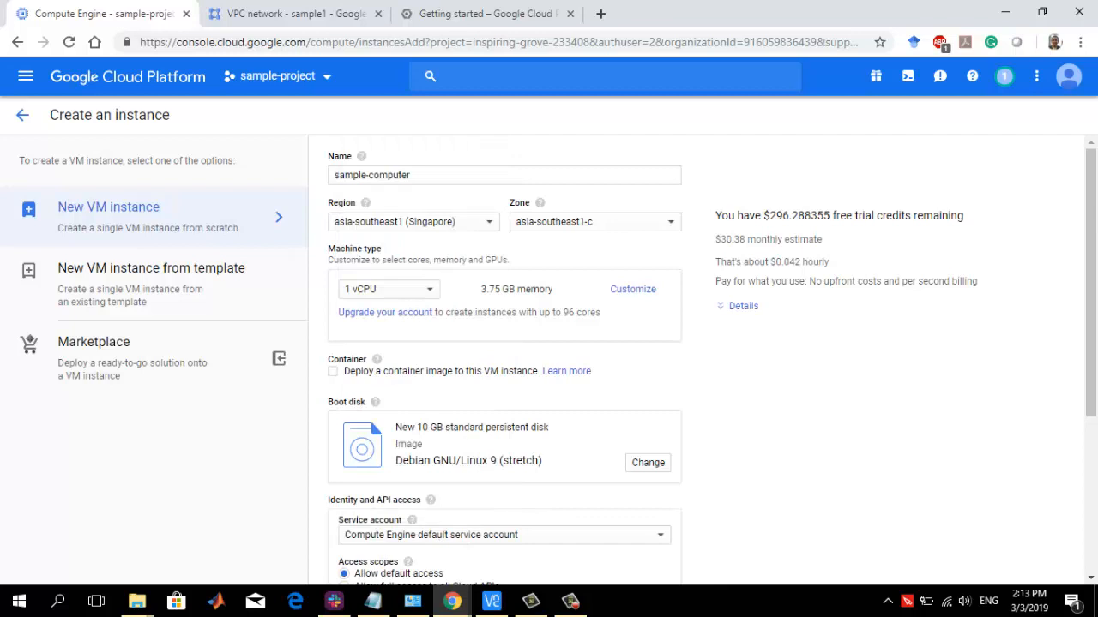
Examine the OS, application and custom images available for the instance's boot disk
scroll(712, 360, "down", 1)
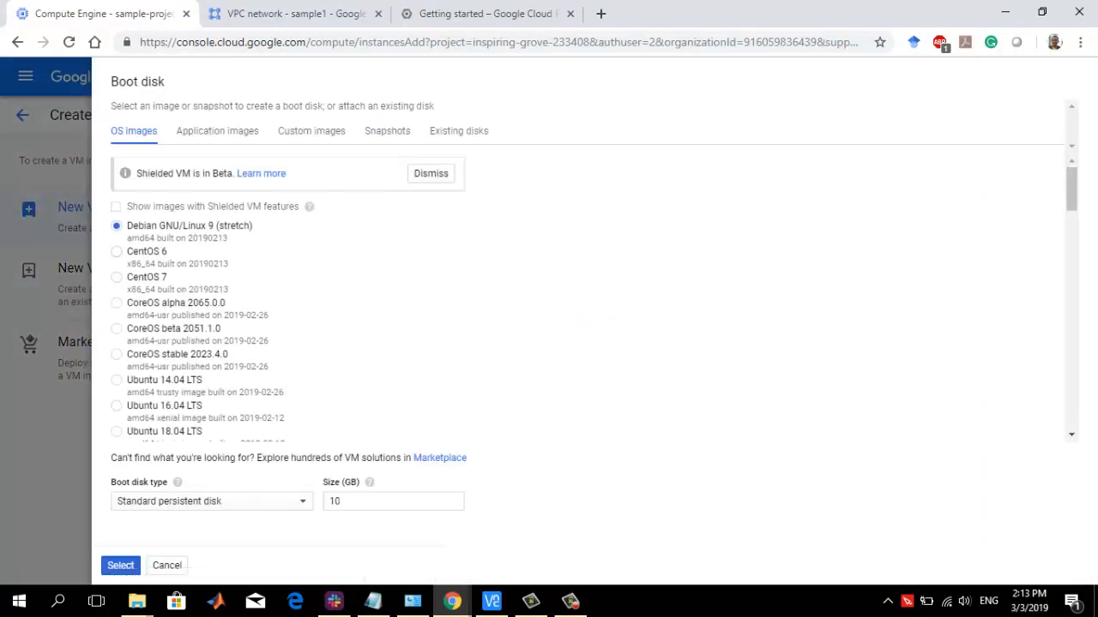
scroll(591, 298, "down", 5)
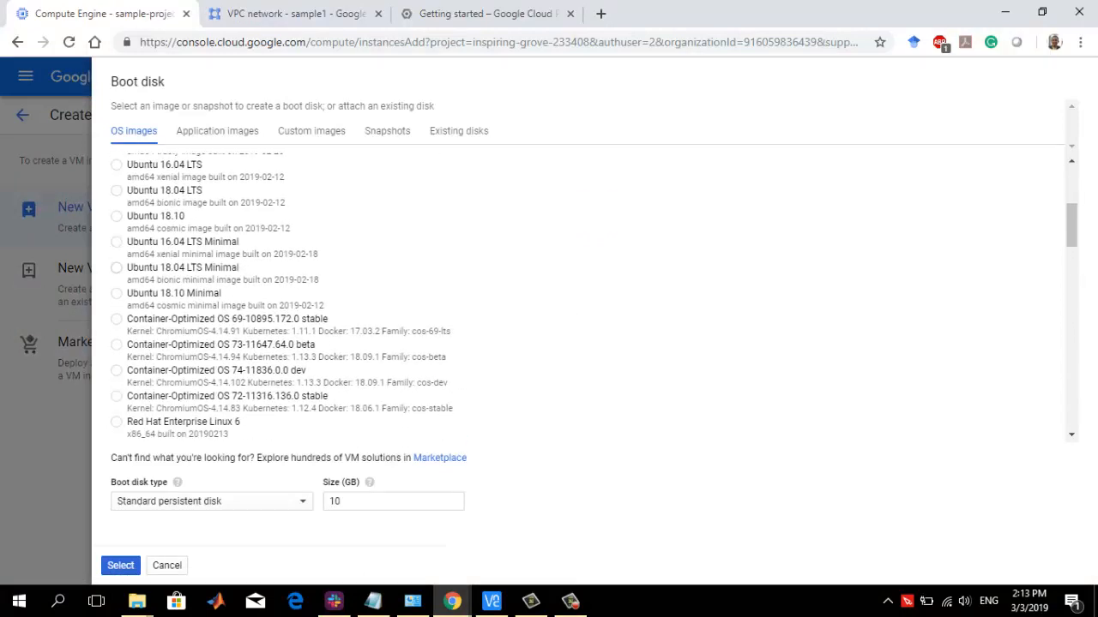
scroll(591, 297, "down", 10)
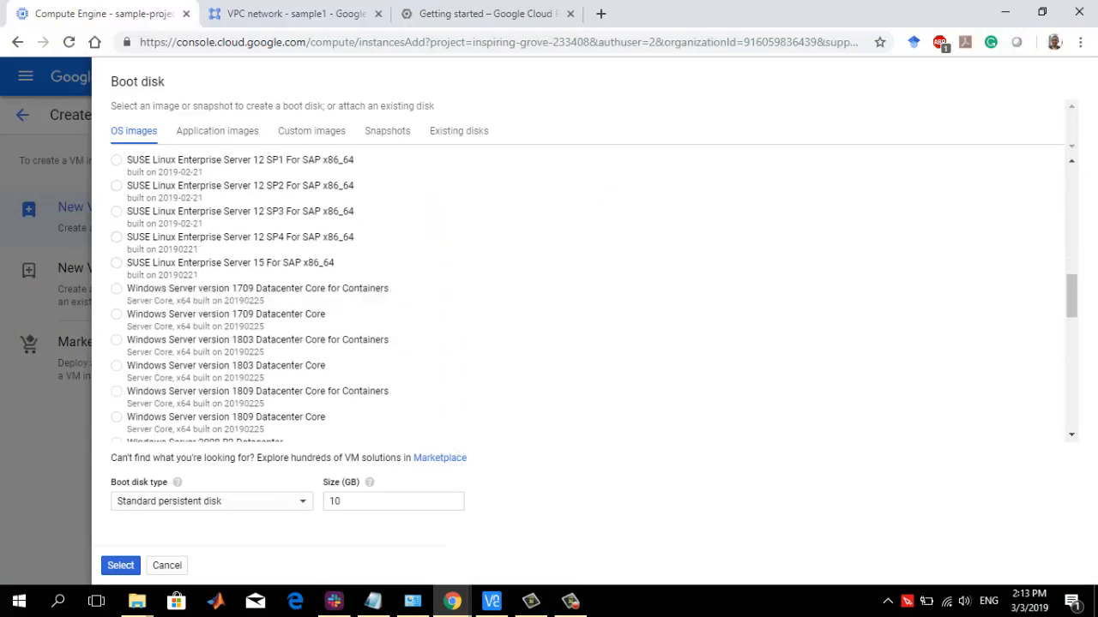
scroll(591, 298, "down", 3)
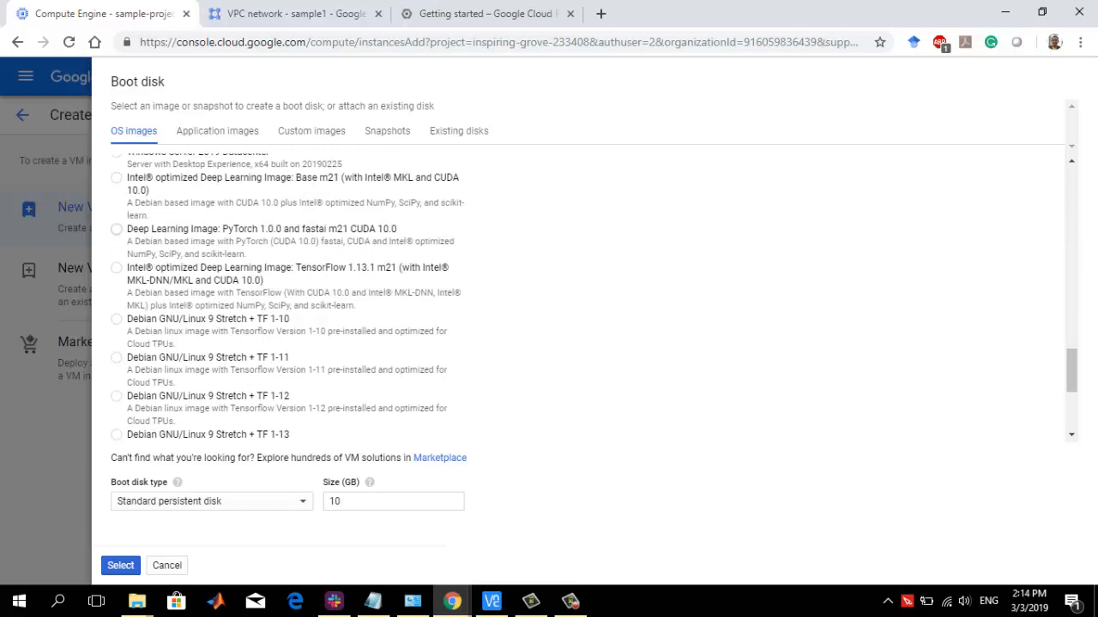
scroll(591, 298, "down", 1)
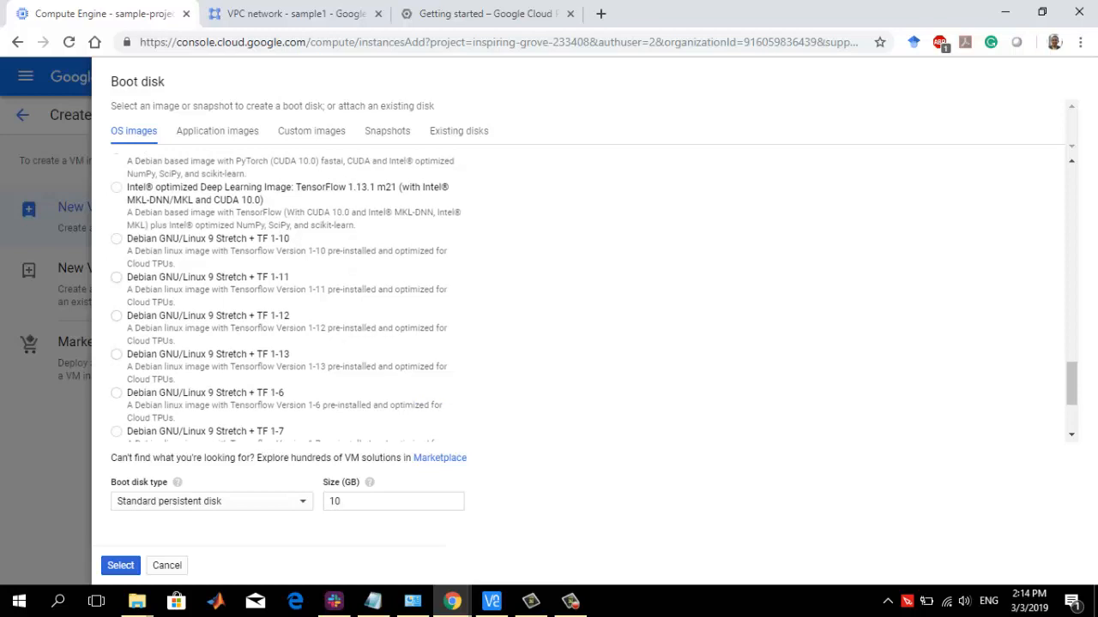
left_click(217, 131)
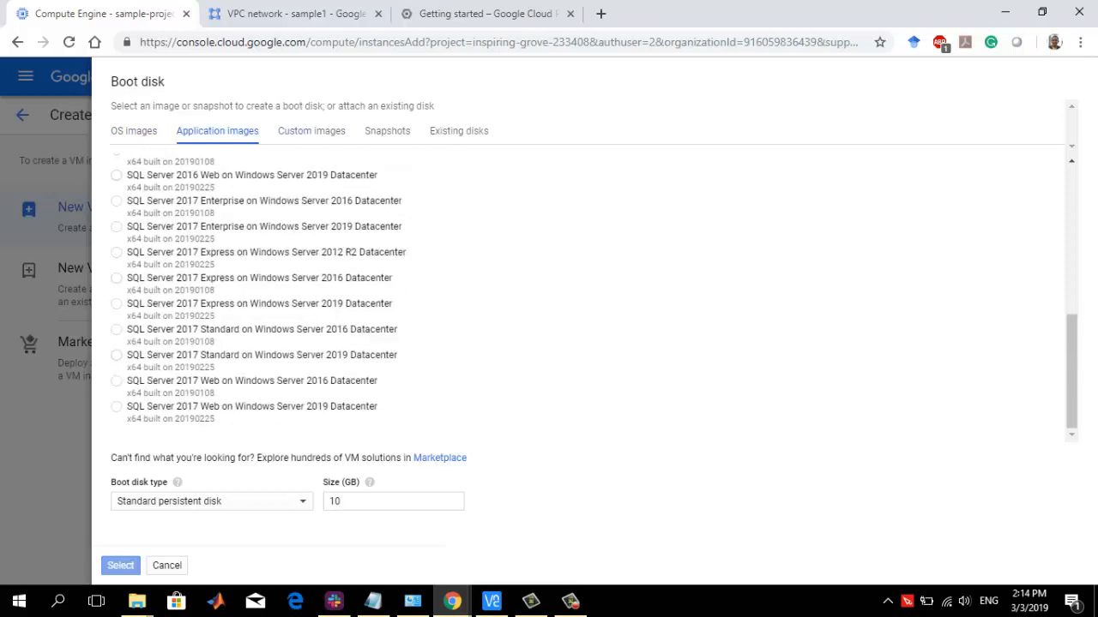
left_click(311, 132)
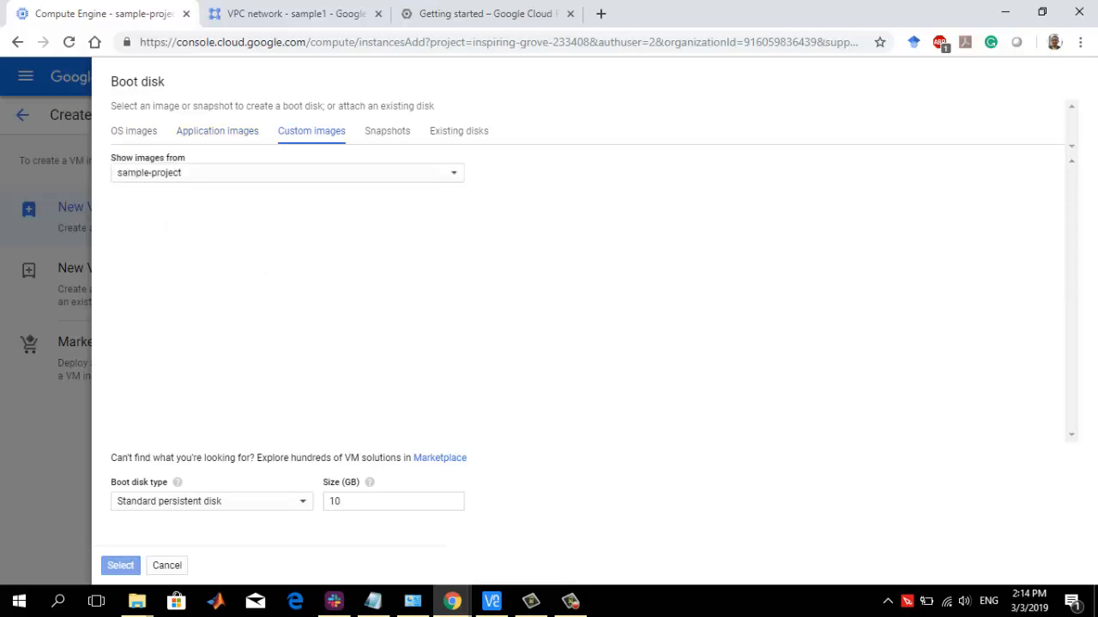
left_click(134, 132)
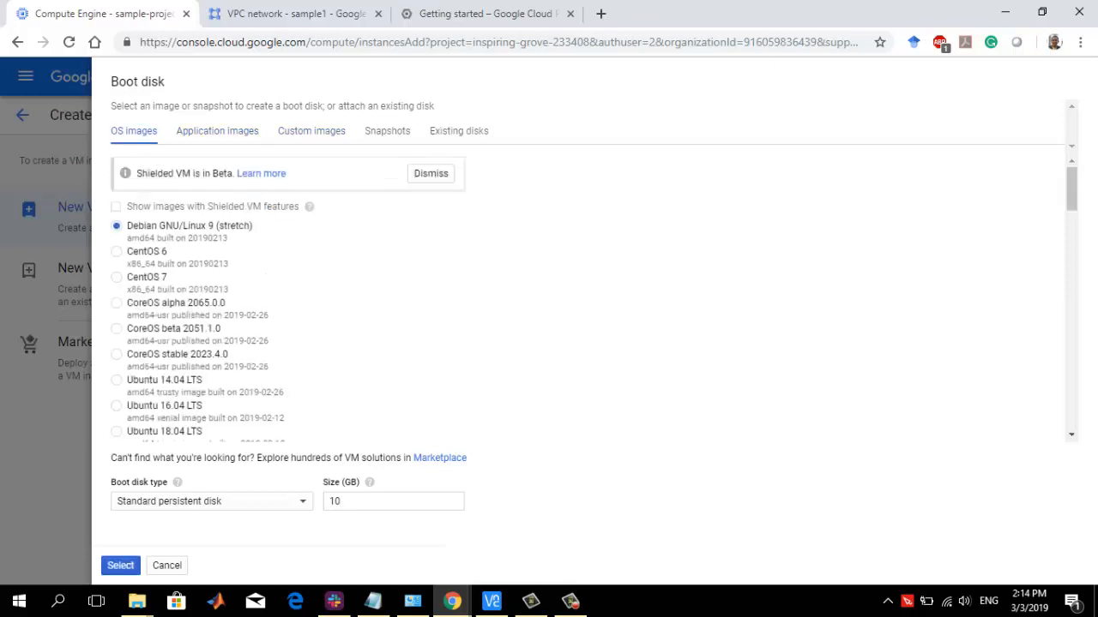
scroll(343, 296, "down", 5)
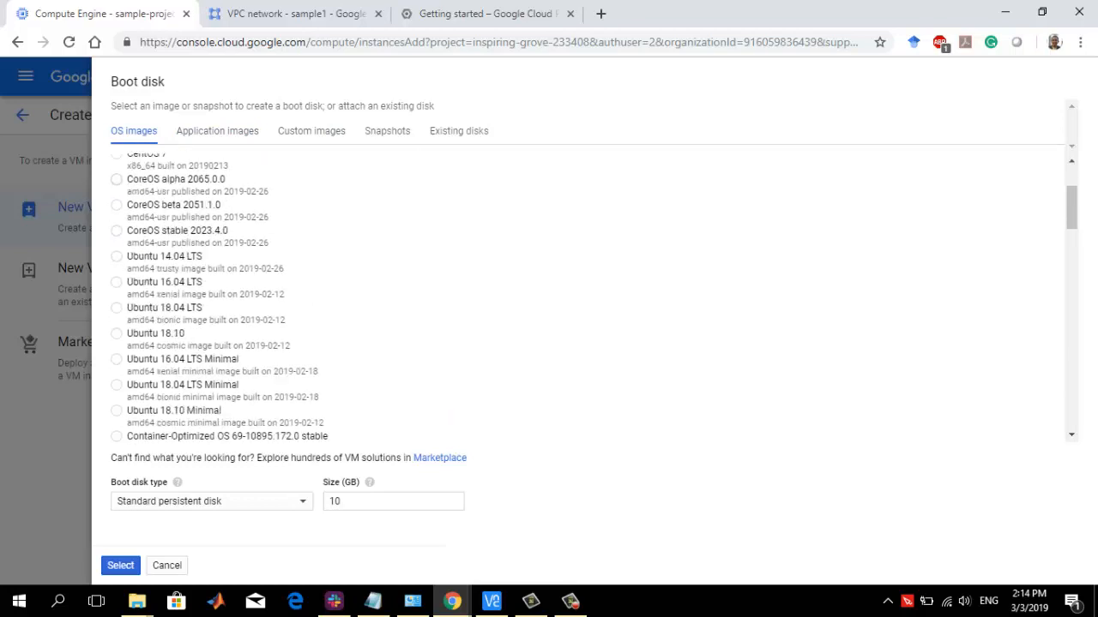
scroll(591, 298, "down", 10)
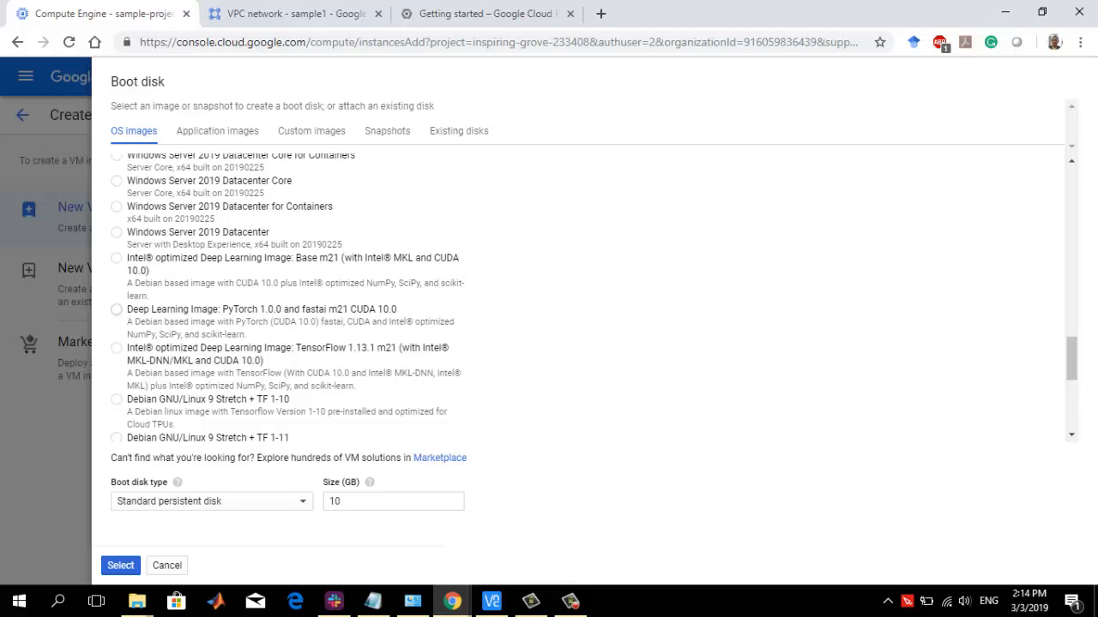
scroll(288, 296, "up", 15)
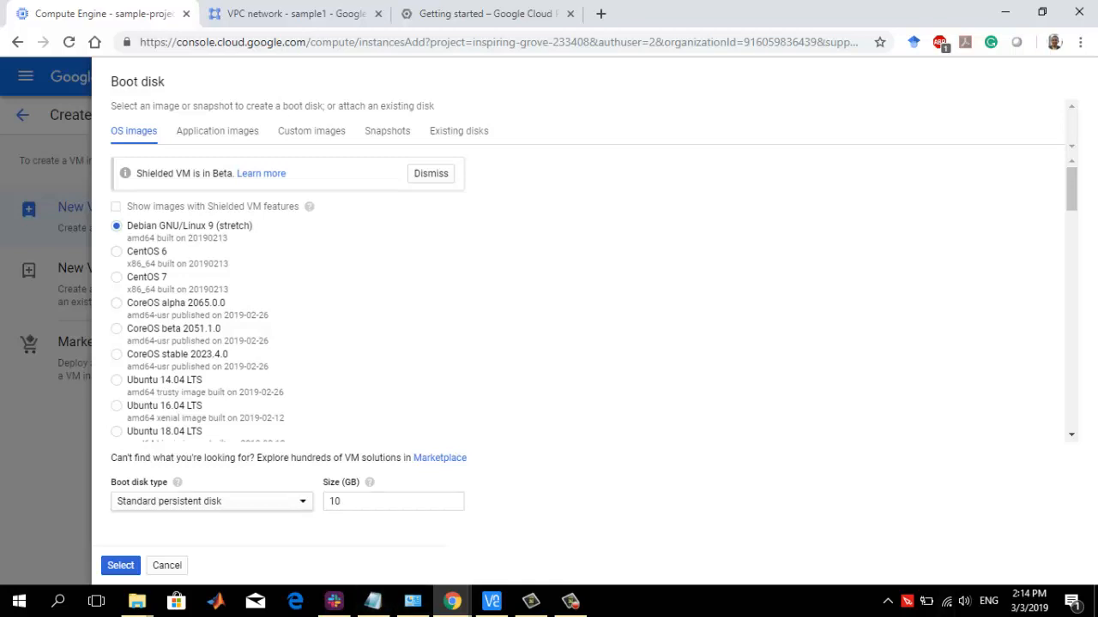
Set the boot disk type to SSD persistent disk, apply it and check the monthly cost estimate
left_click(211, 501)
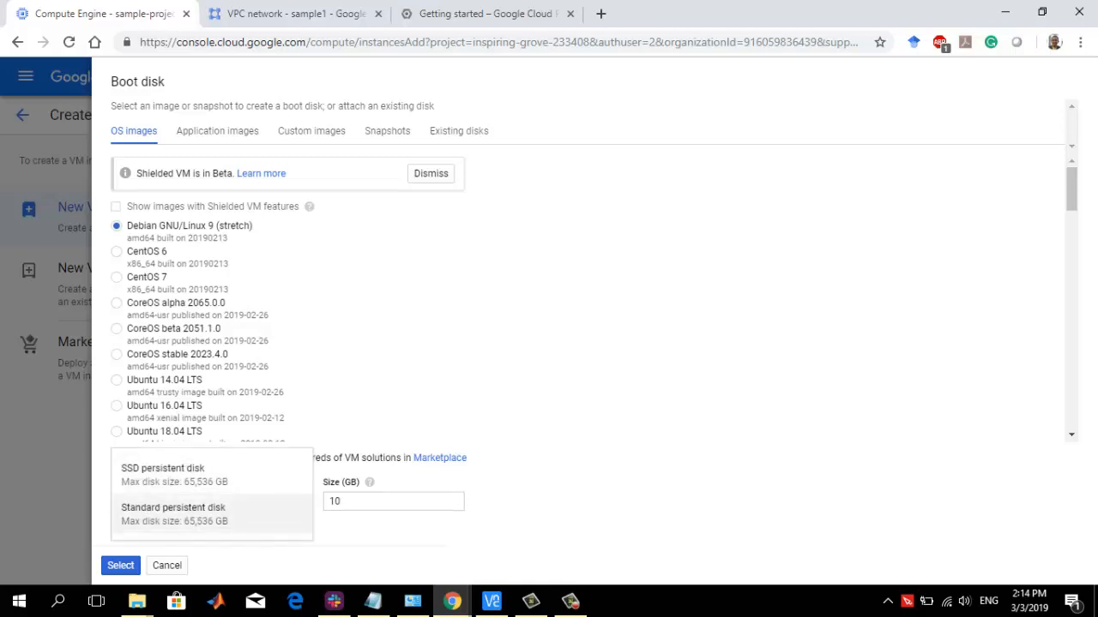
left_click(206, 477)
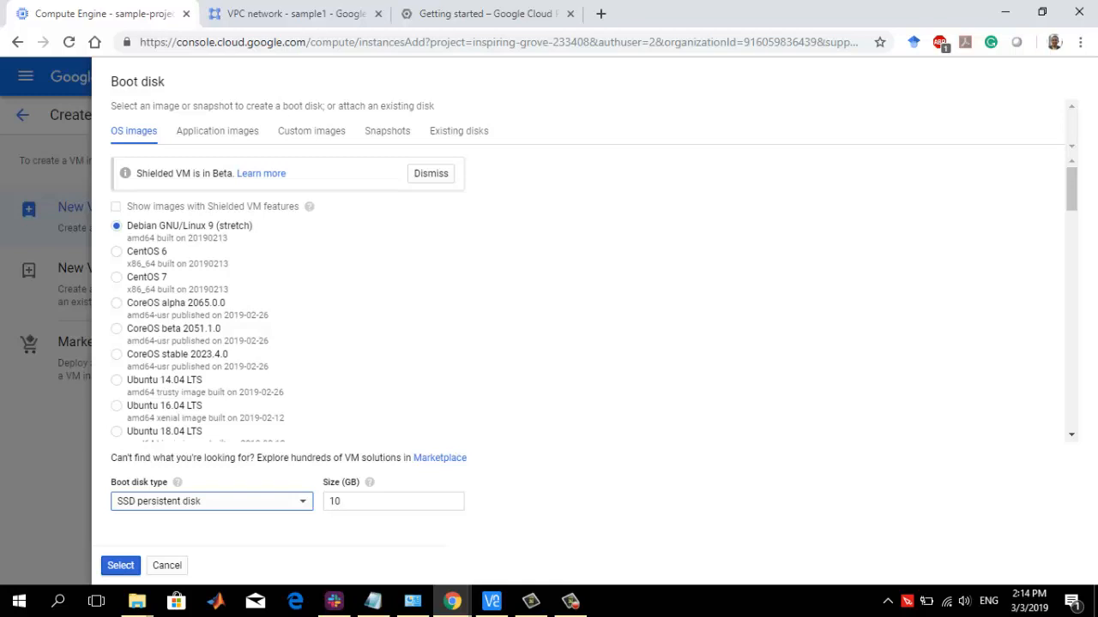
left_click(120, 565)
scroll(703, 360, "down", 1)
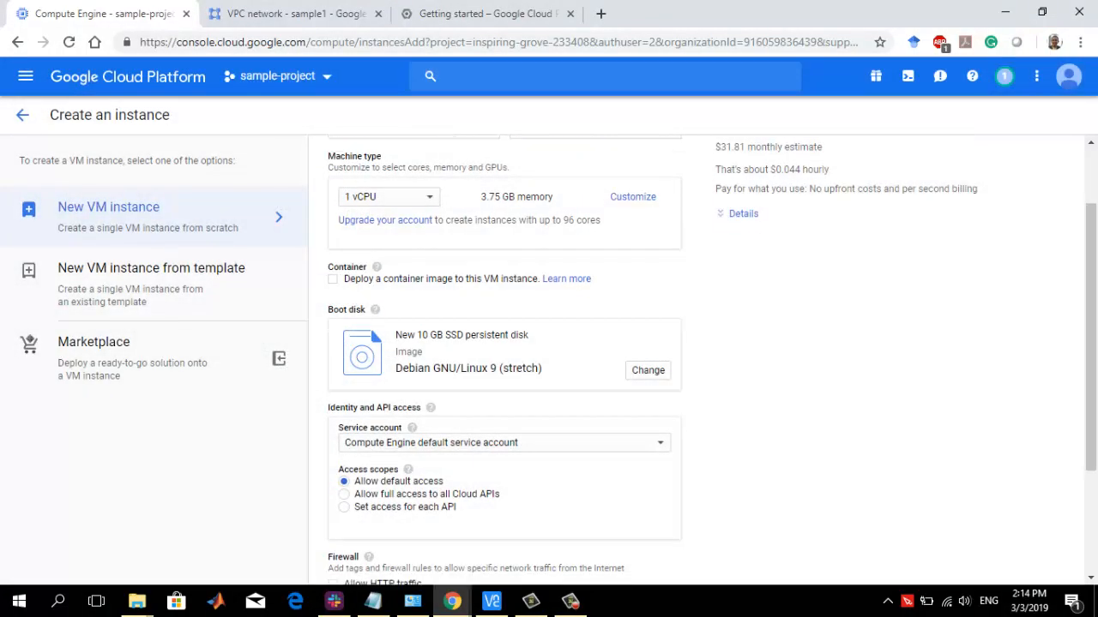
scroll(703, 360, "up", 2)
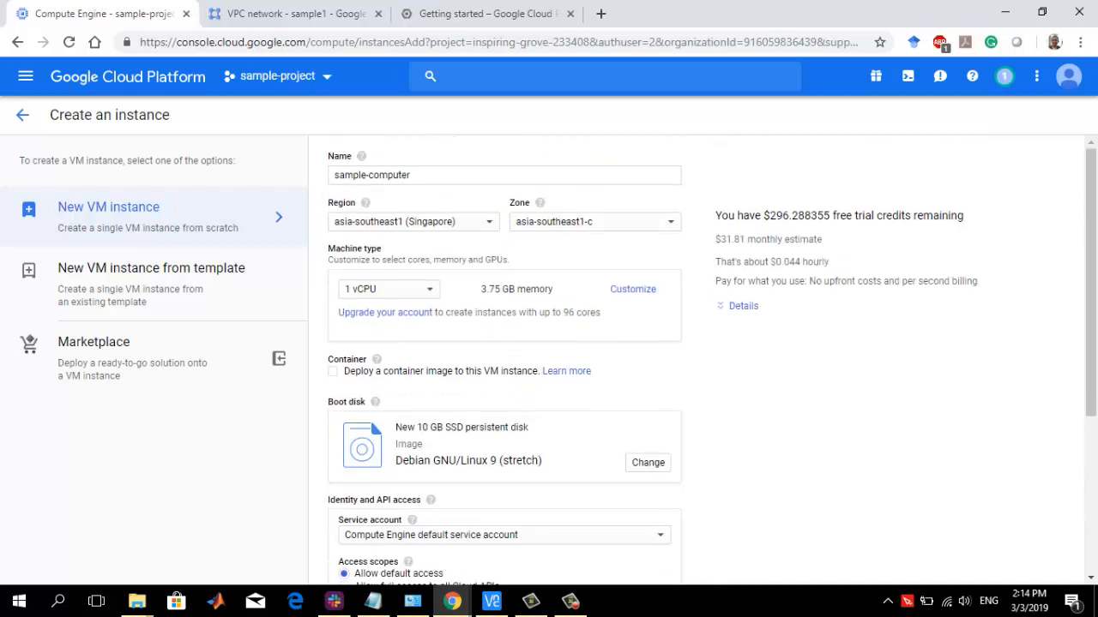
left_click_drag(726, 240, 740, 240)
Allow full access to all Cloud APIs plus HTTP and HTTPS traffic, and create the instance
scroll(703, 360, "down", 3)
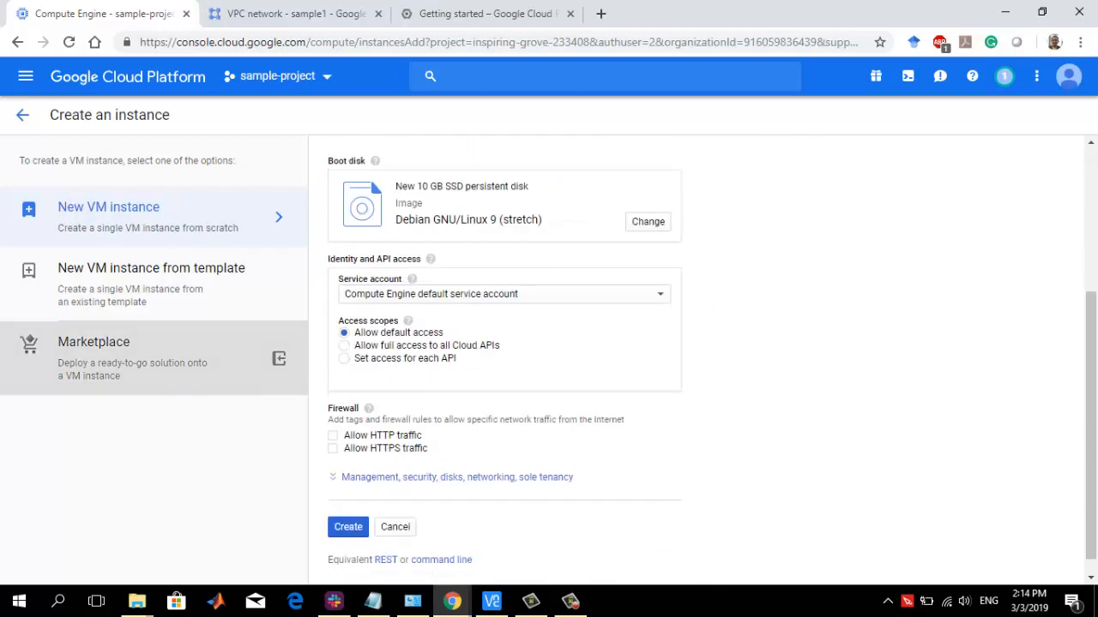
left_click(344, 345)
left_click(332, 435)
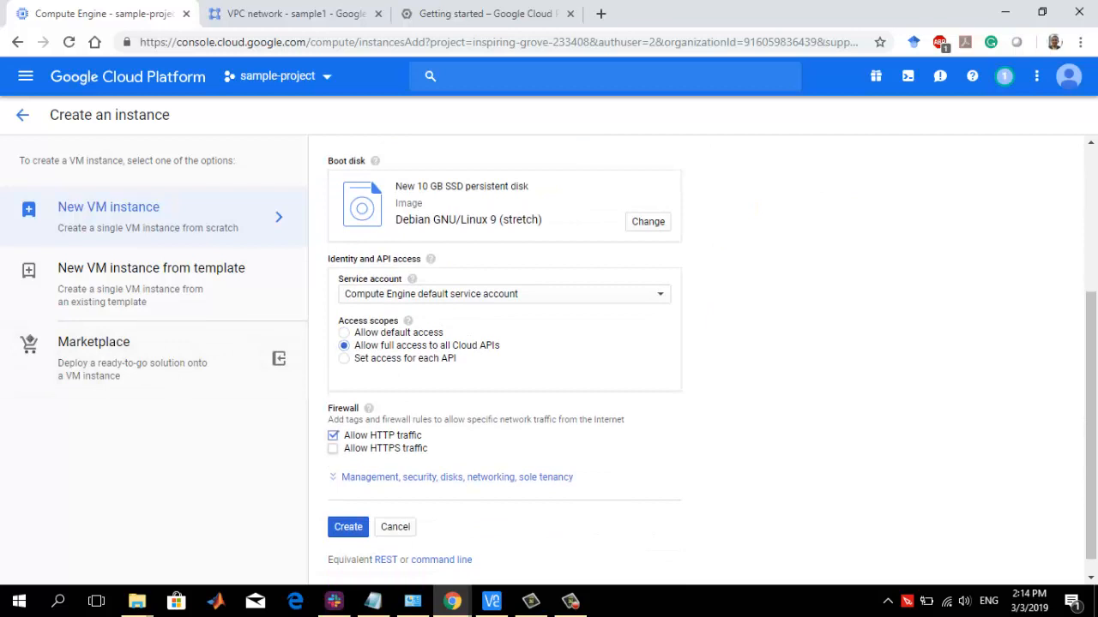
left_click(333, 447)
left_click(348, 526)
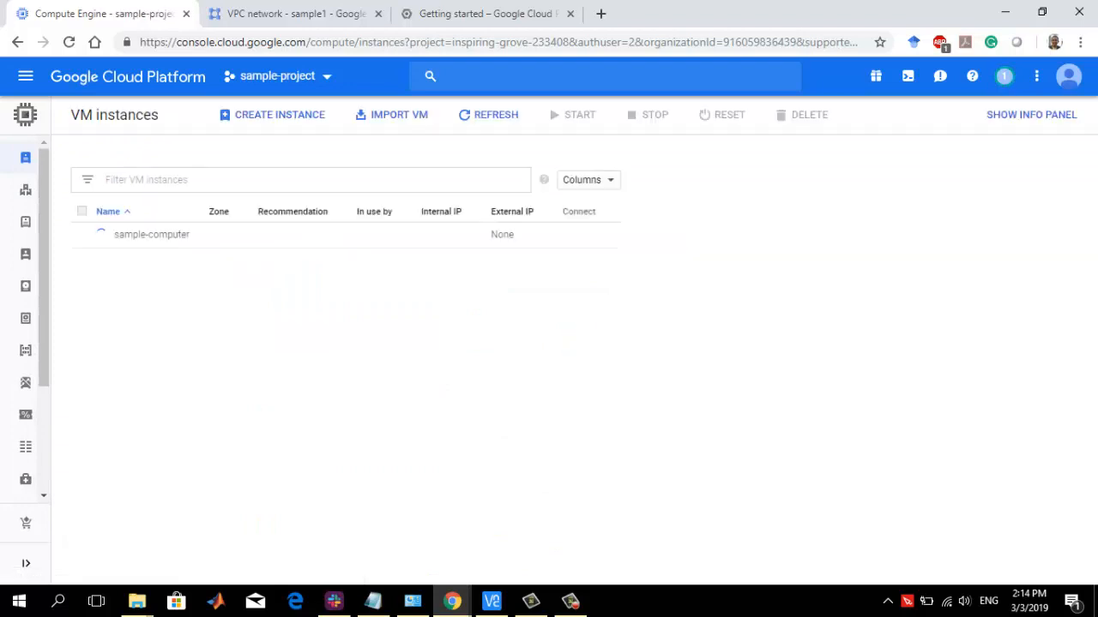
Connect to sample-computer through SSH in a browser window
left_click(570, 601)
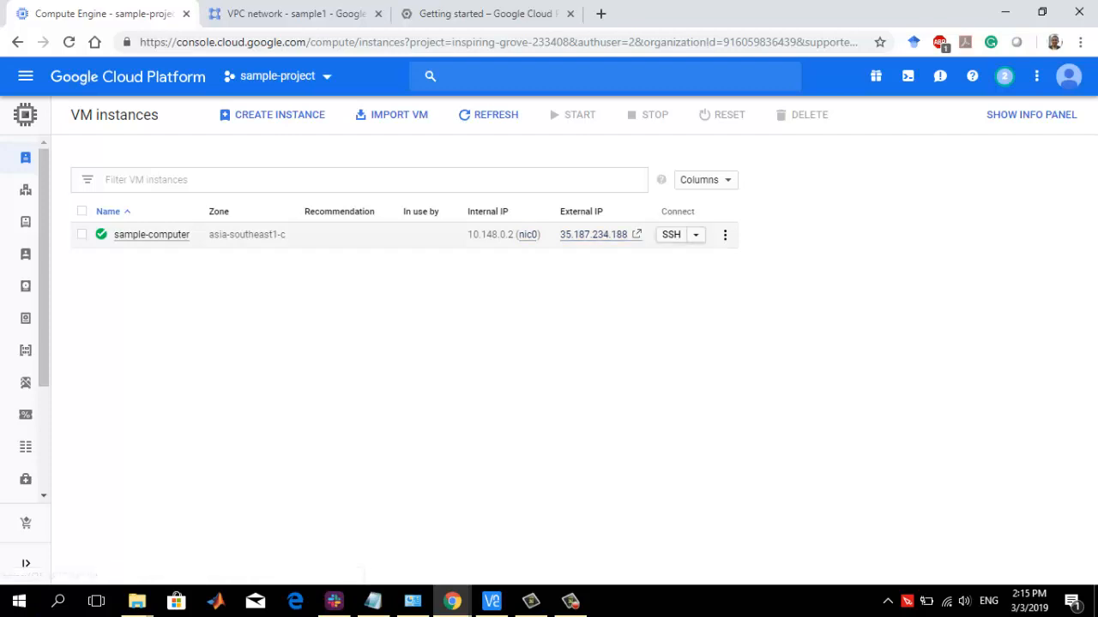
left_click(696, 234)
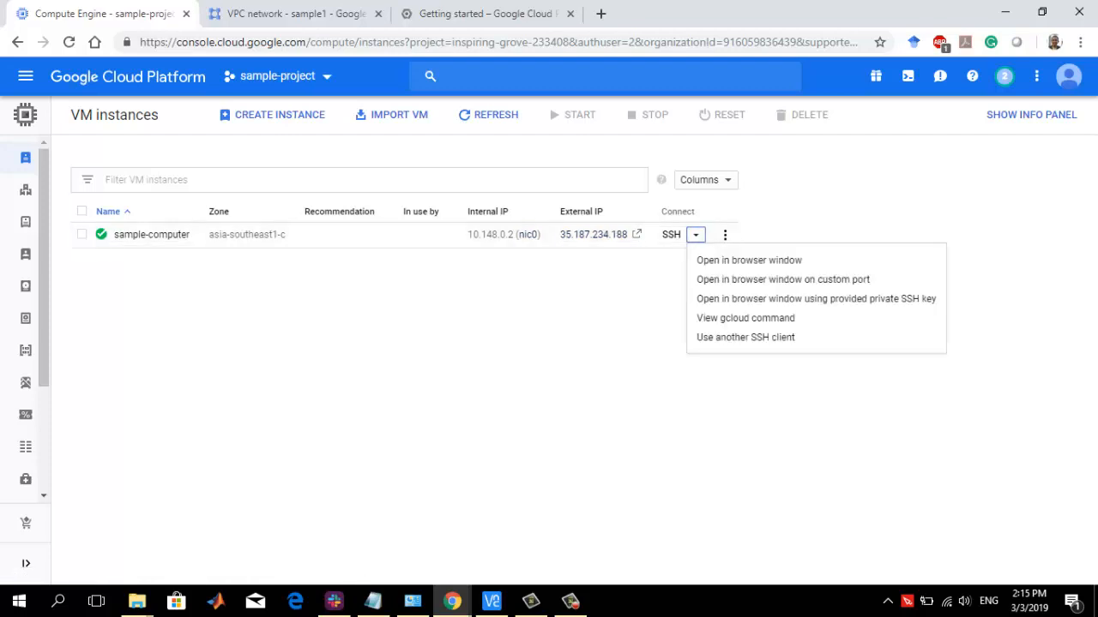
left_click(695, 234)
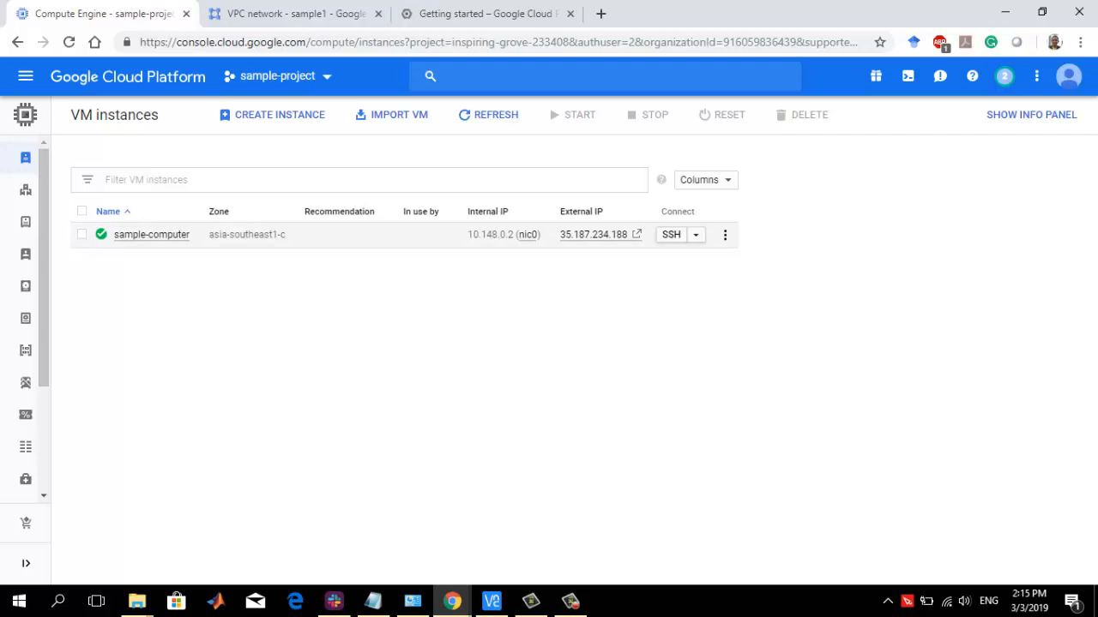
left_click(671, 234)
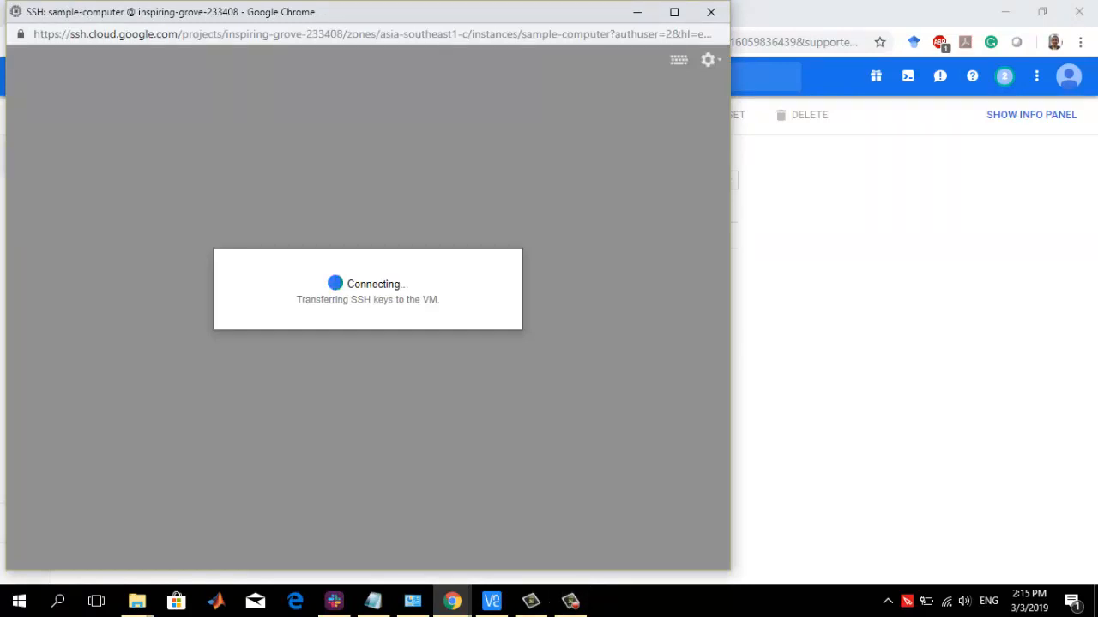
left_click(570, 601)
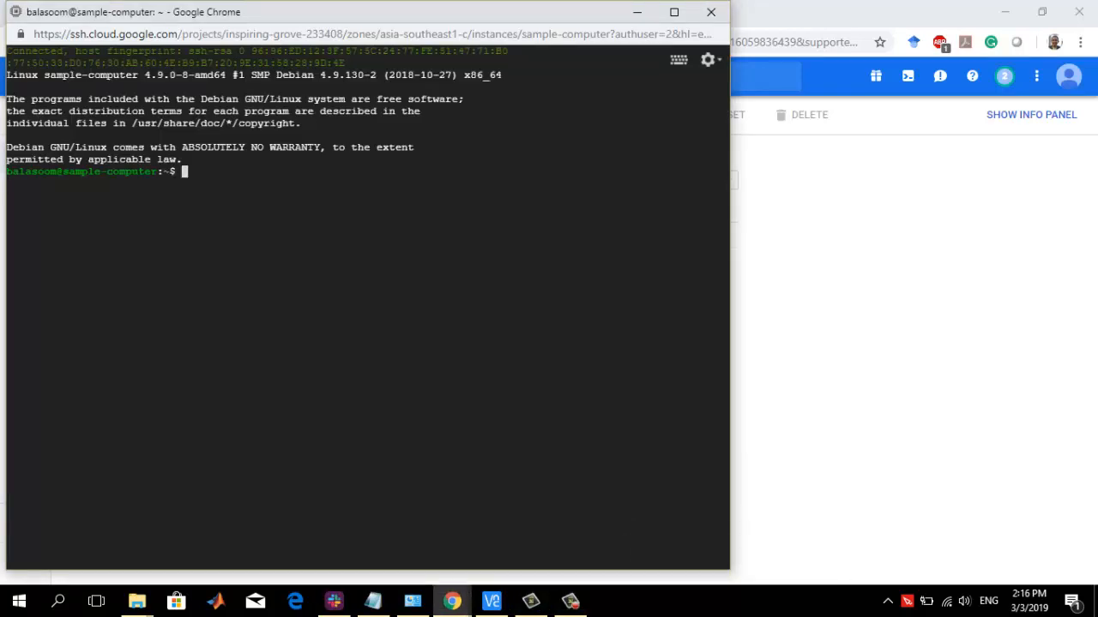
Bring up the video 1 guidelines notes and refresh the VM's package lists with sudo apt-get update
left_click(373, 601)
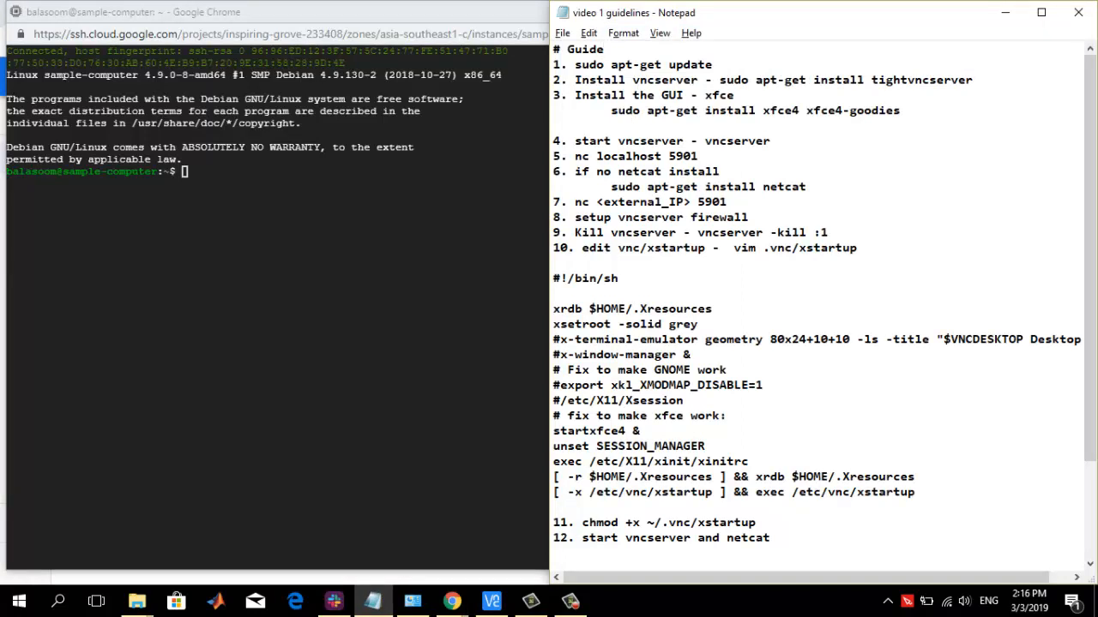
key("alt+Tab")
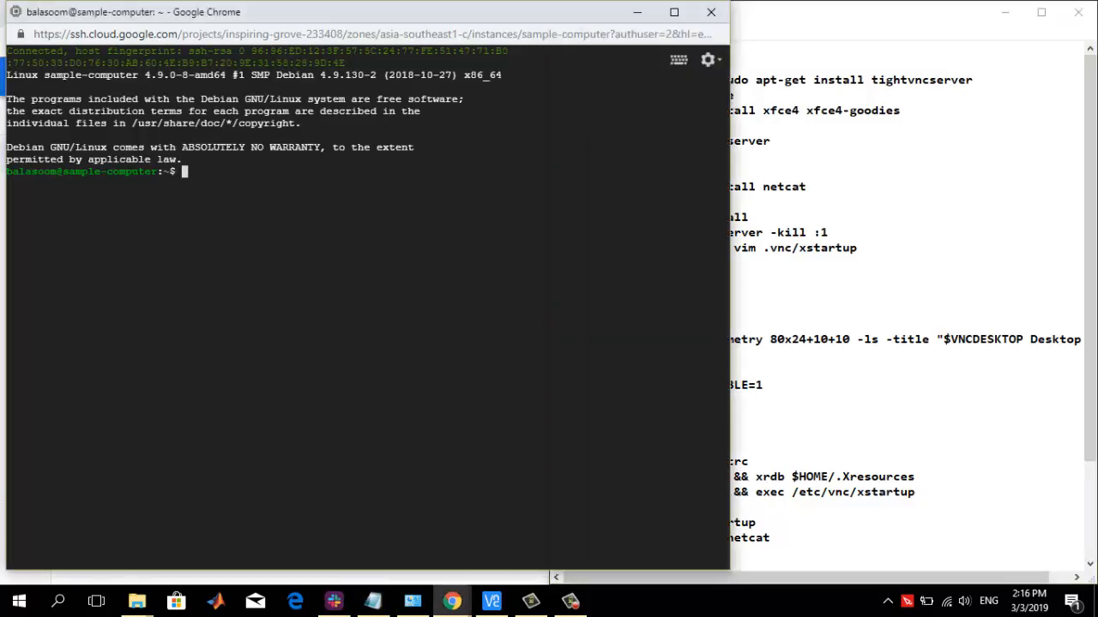
key("alt+Tab")
key("alt+Tab")
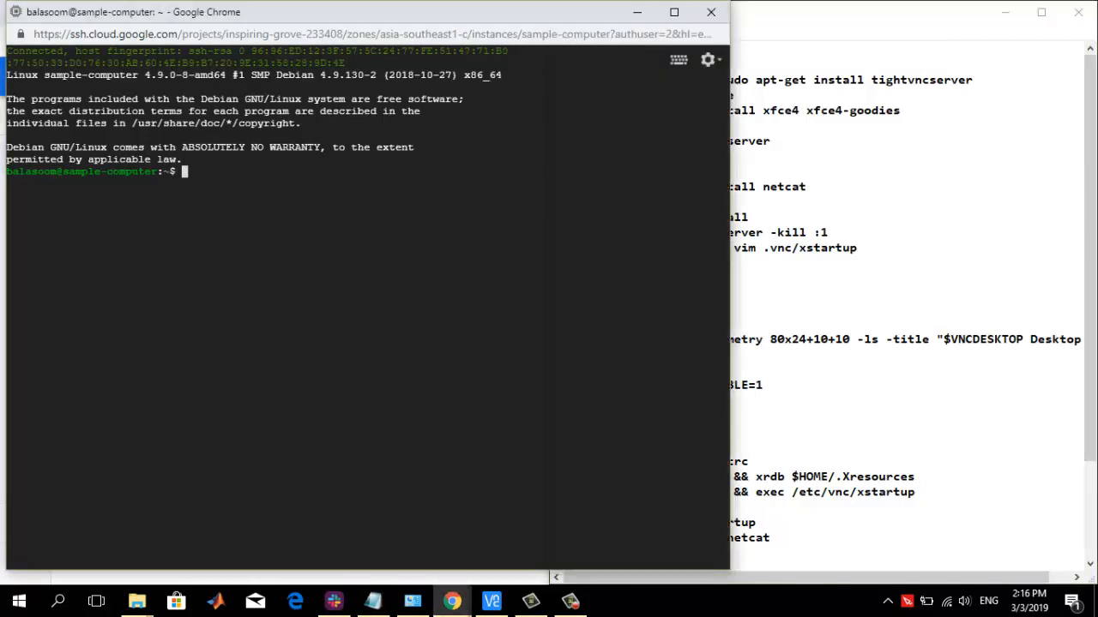
type("sudo apt-get upd")
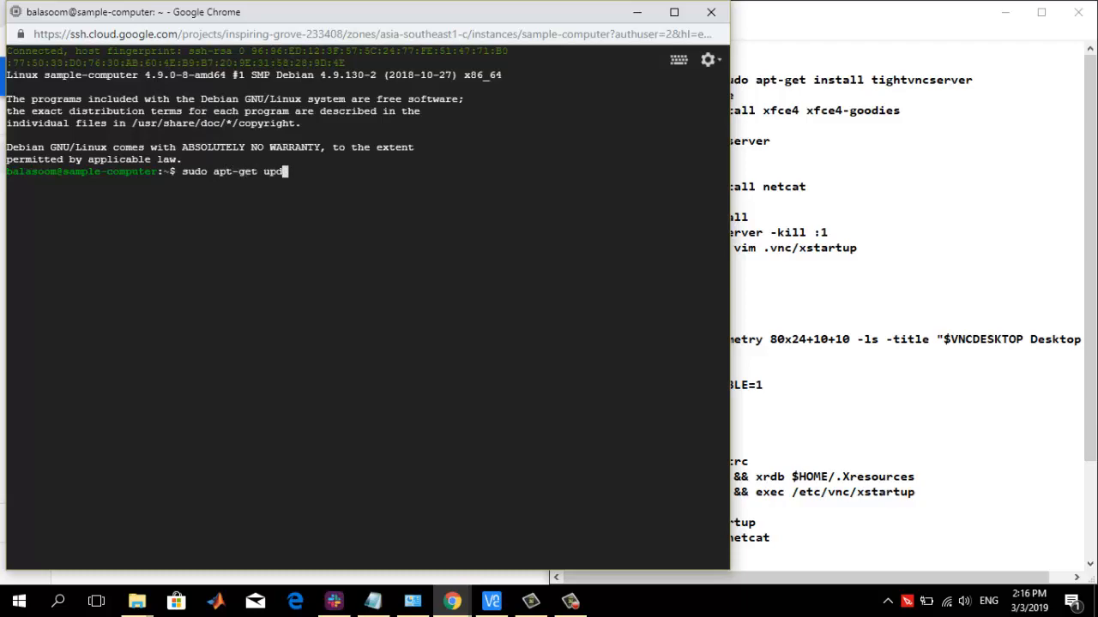
type("ate")
key("Return")
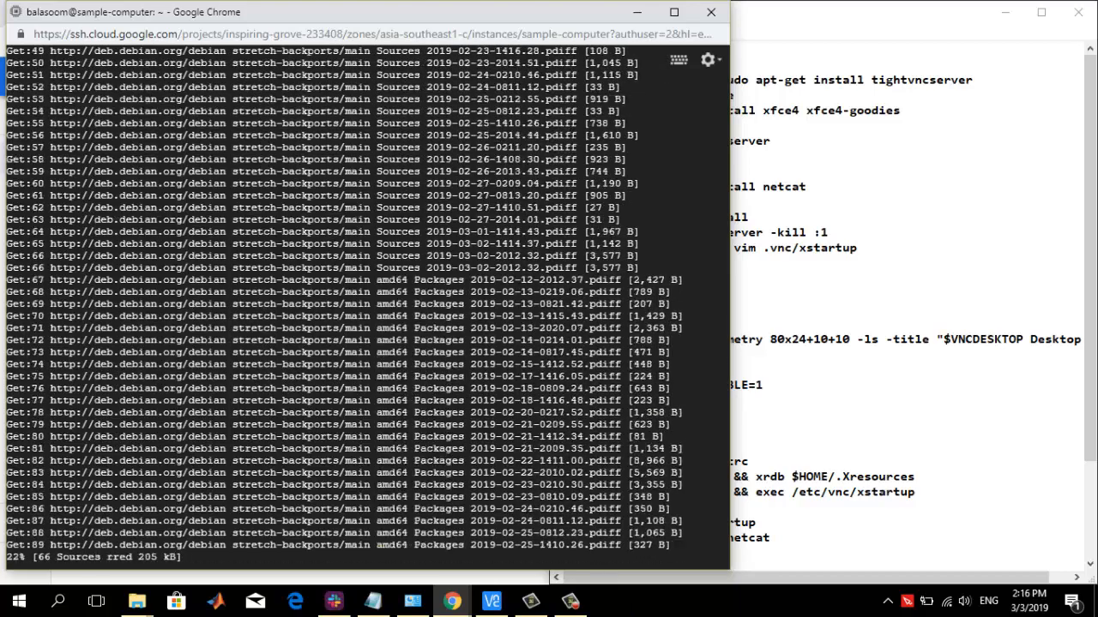
Shrink and reposition the SSH terminal window so the guideline notes can be read beside it
left_click_drag(6, 1, 173, 132)
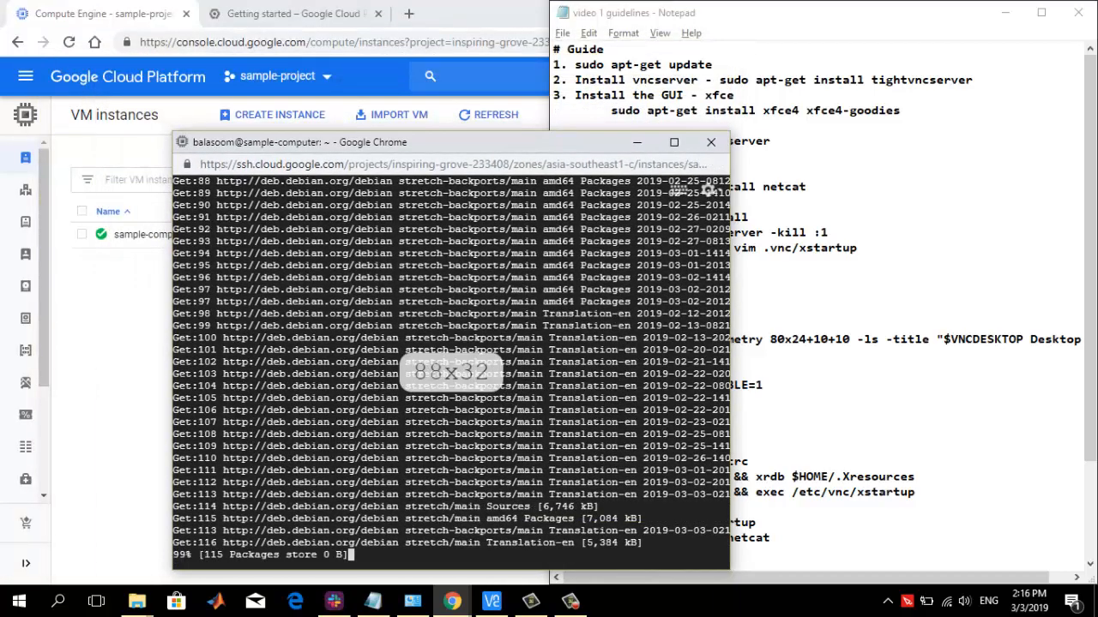
left_click_drag(326, 142, 182, 12)
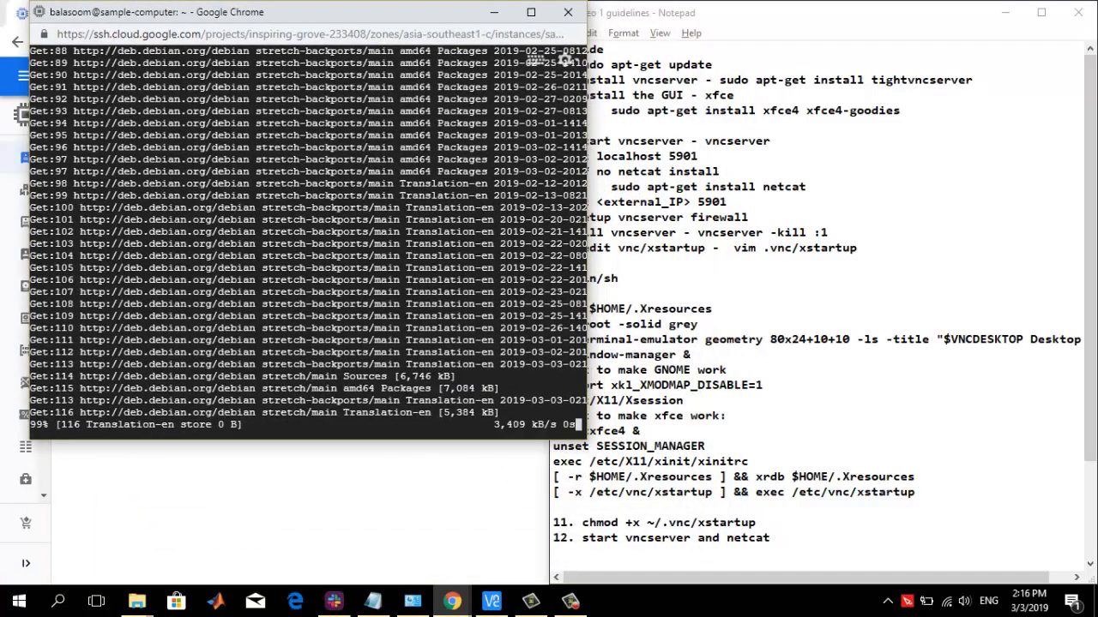
left_click_drag(587, 244, 605, 244)
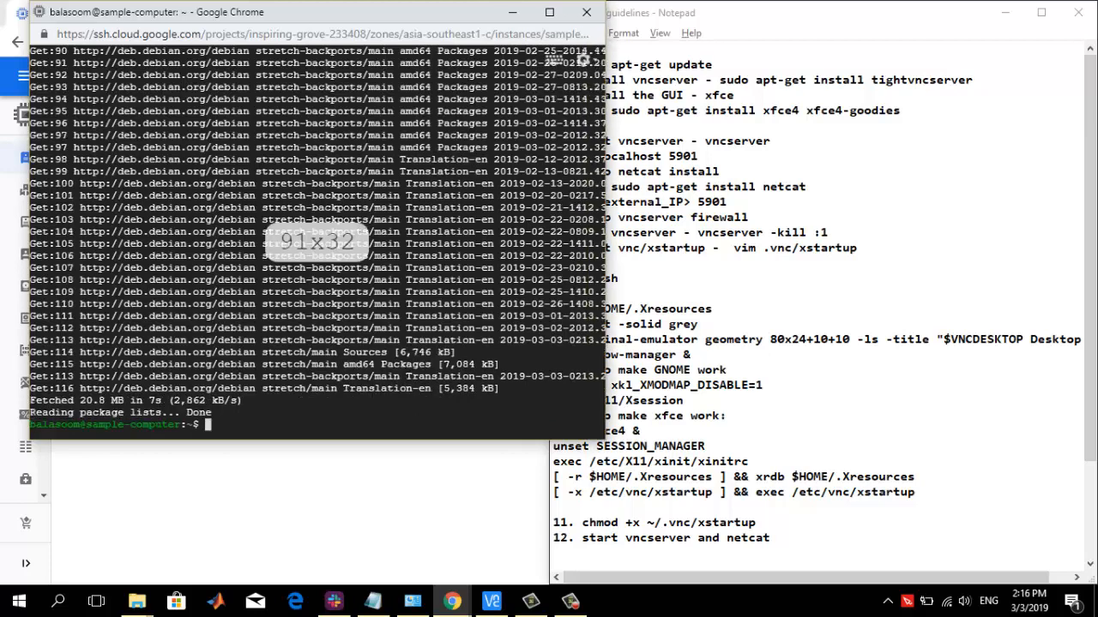
Copy sudo apt-get install tightvncserver from the notes, run it in the SSH terminal and accept the installation
left_click(660, 293)
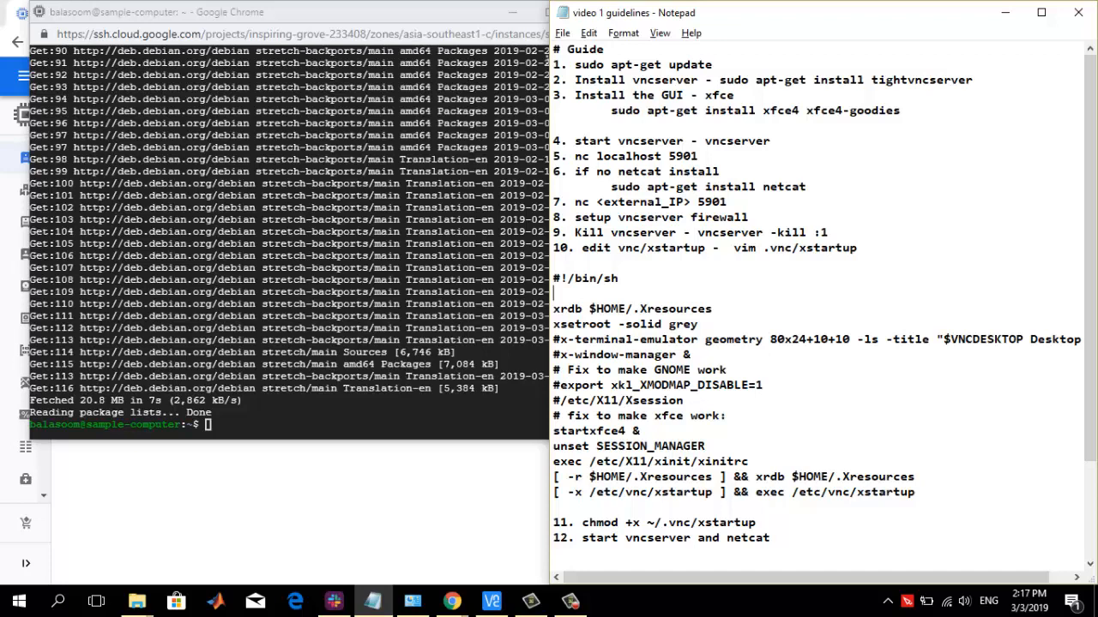
left_click_drag(719, 80, 973, 79)
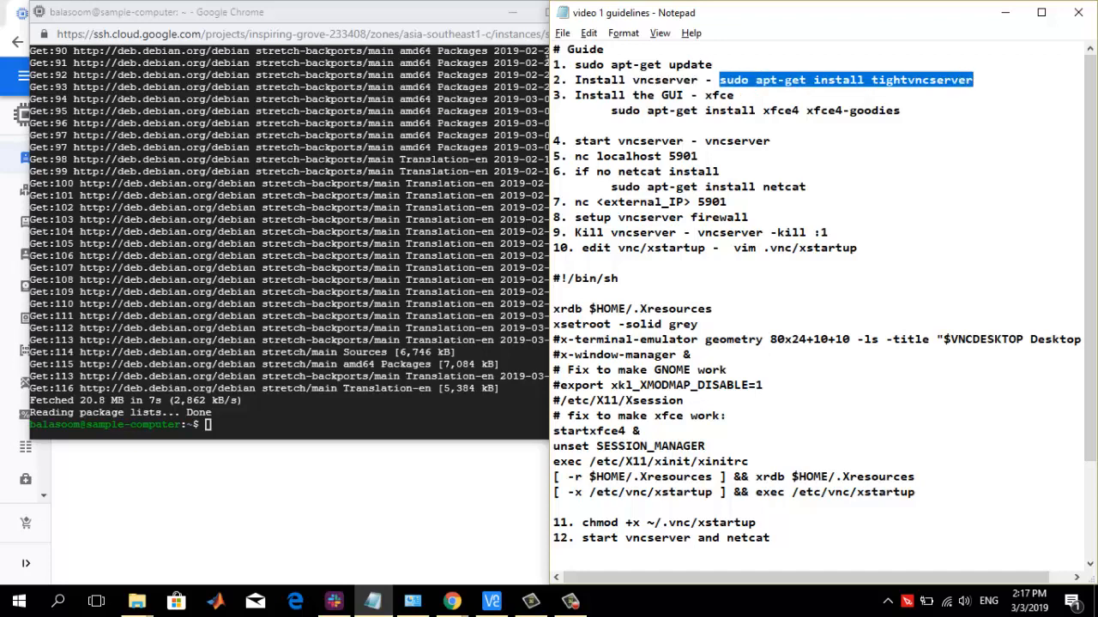
key("alt+Tab")
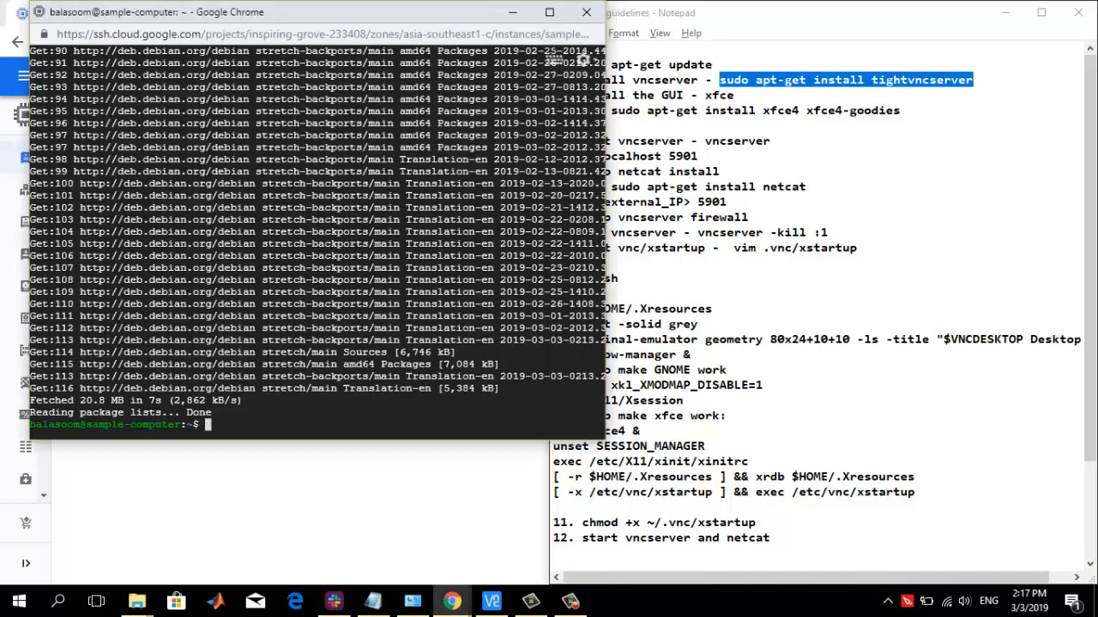
key("ctrl+v")
key("Return")
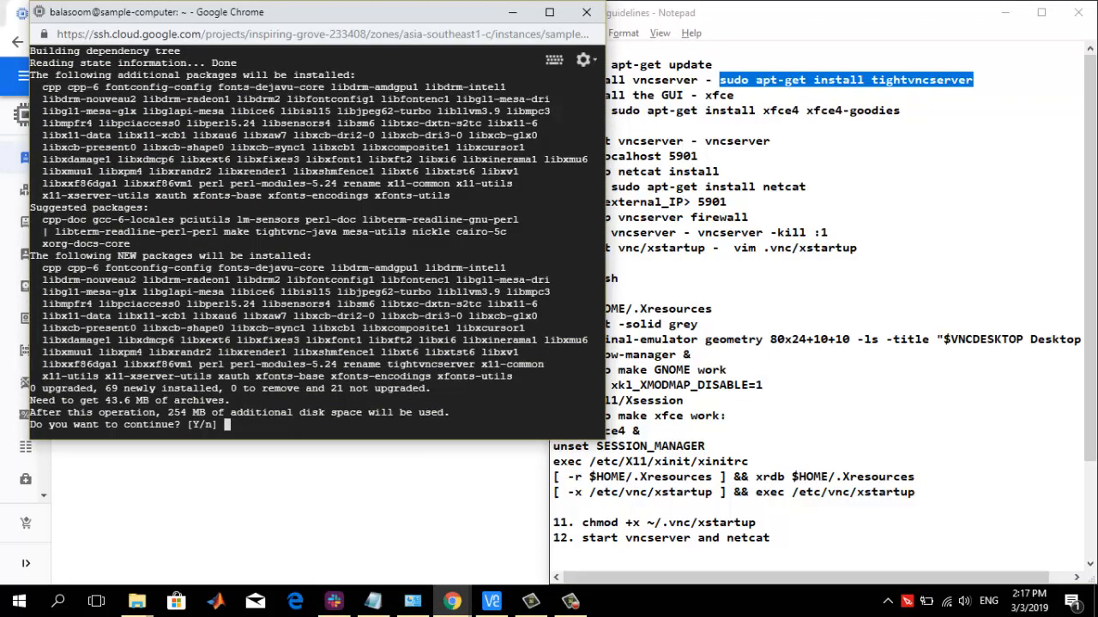
type("Y")
key("Return")
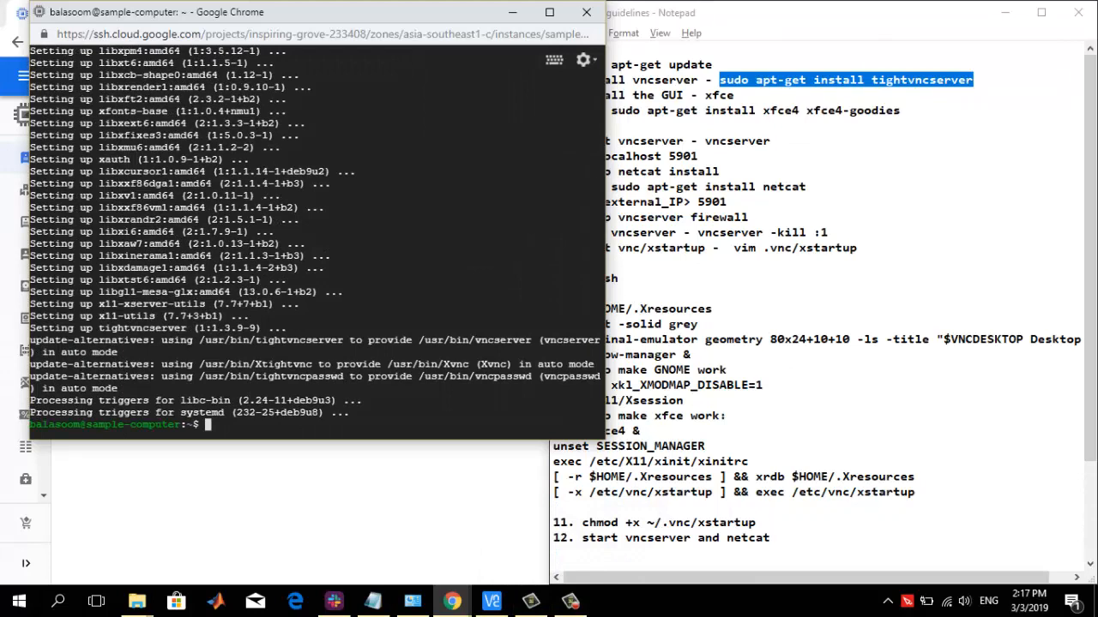
Copy sudo apt-get install xfce4 xfce4-goodies from the notes, run it in the SSH terminal and accept the installation
left_click(900, 125)
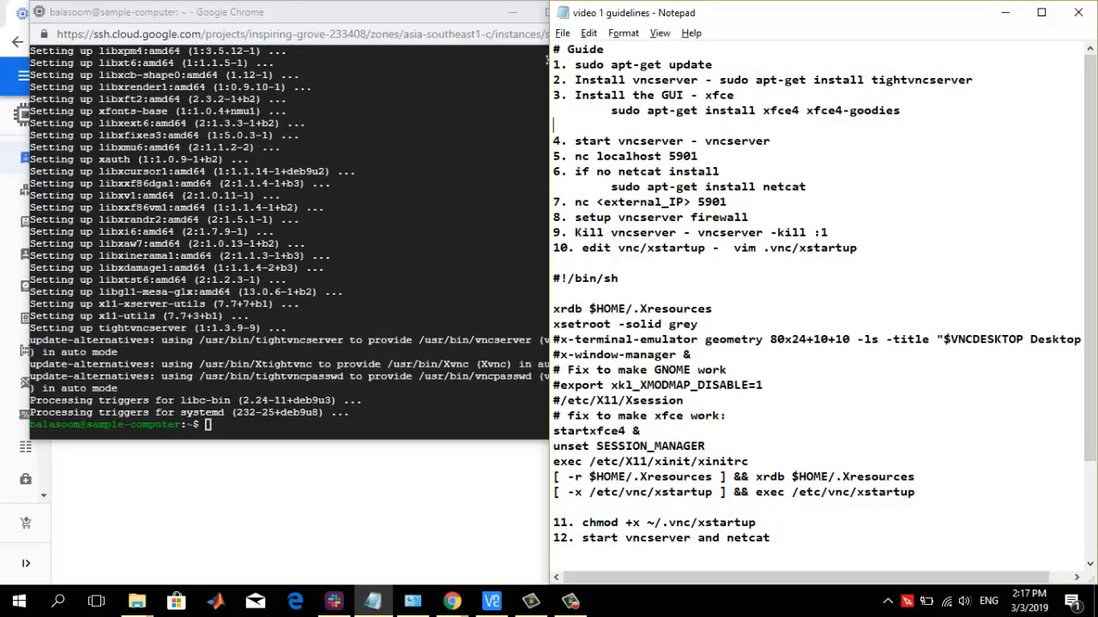
left_click_drag(610, 110, 553, 124)
key("ctrl+c")
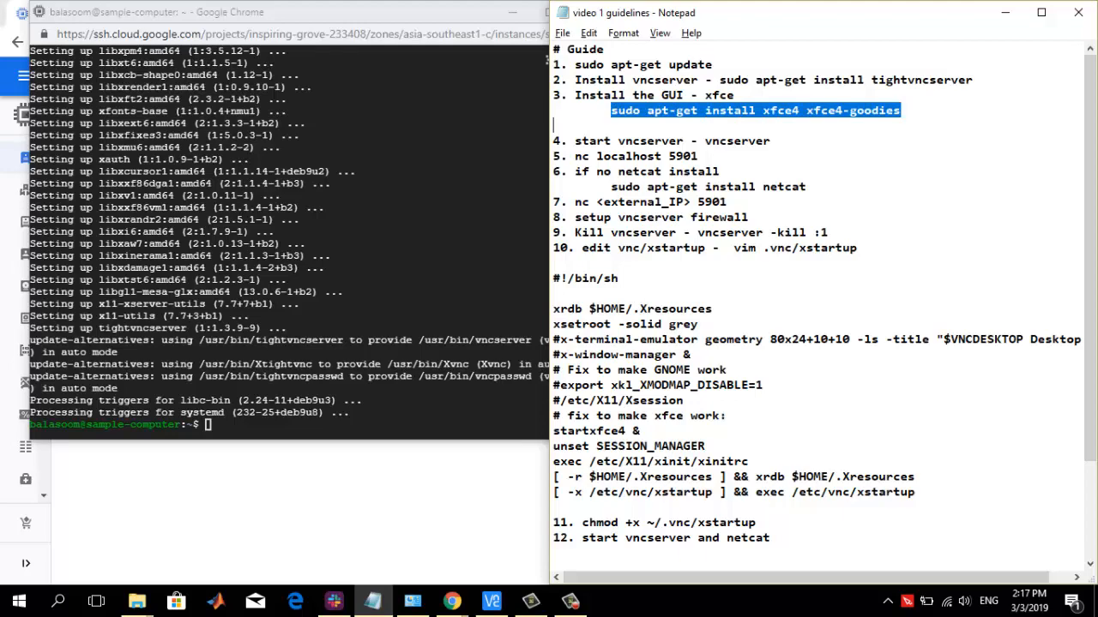
key("alt+Tab")
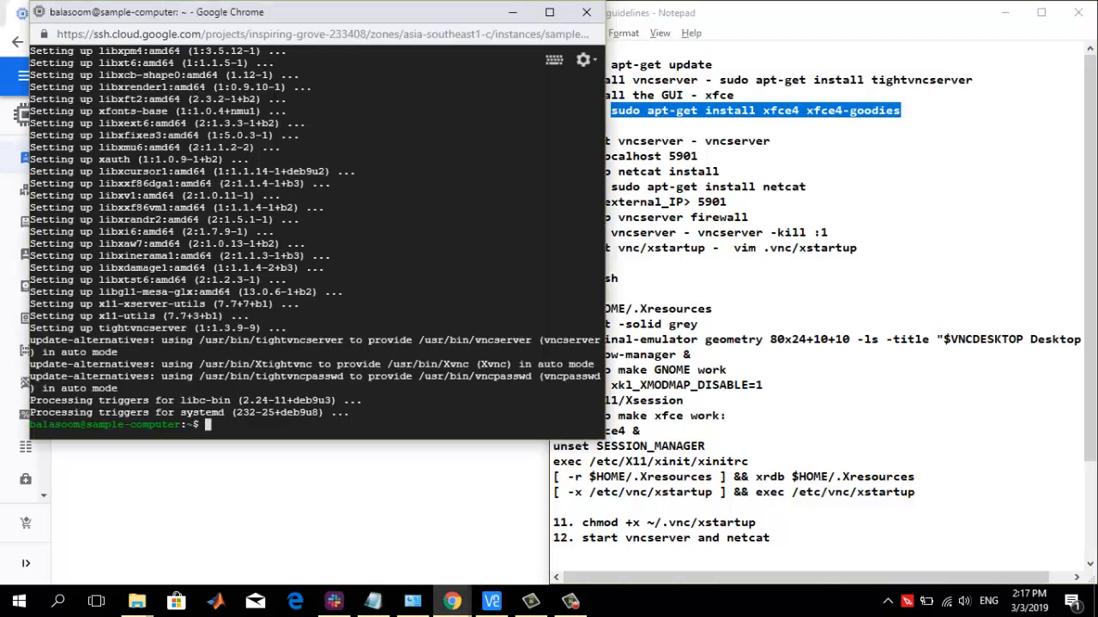
key("ctrl+v")
key("Return")
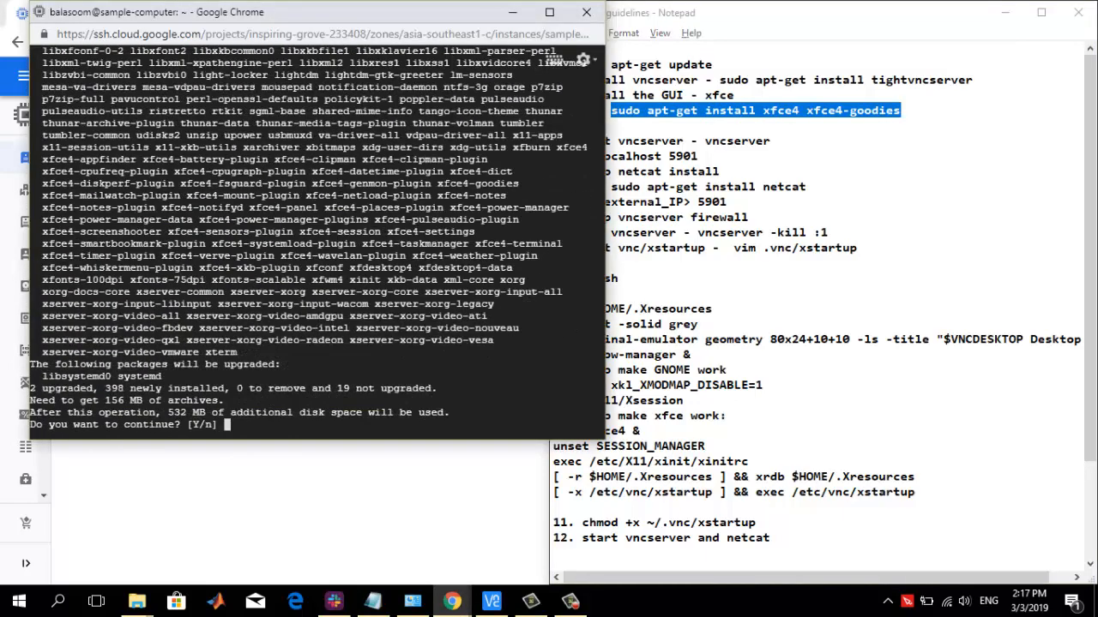
type("y")
key("Return")
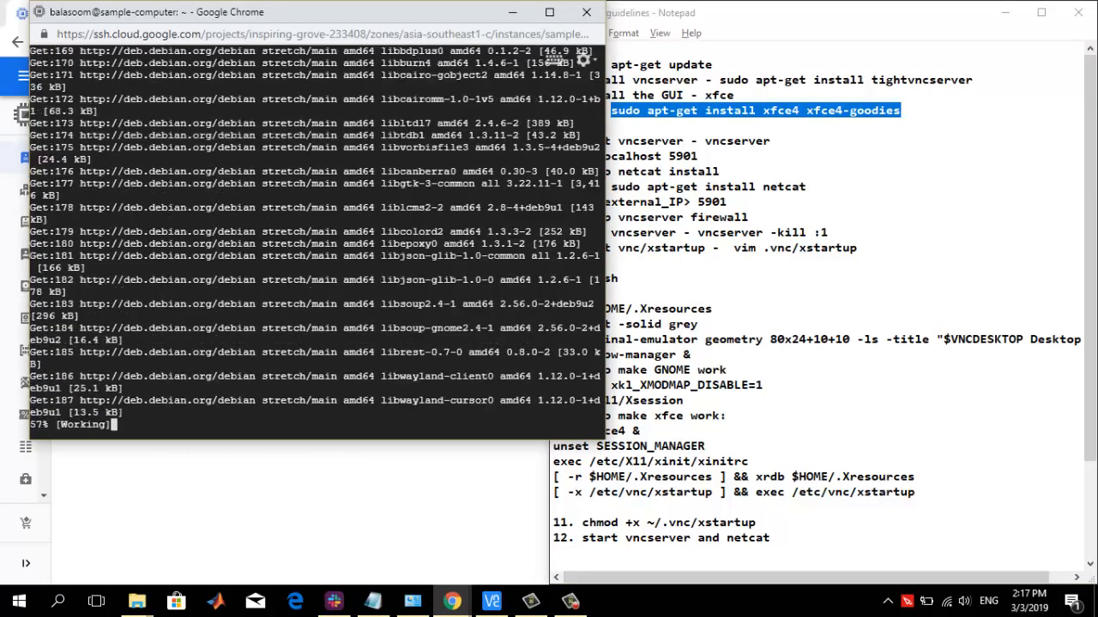
Accept English (US) as the keyboard layout in the package configuration
key("alt+Tab")
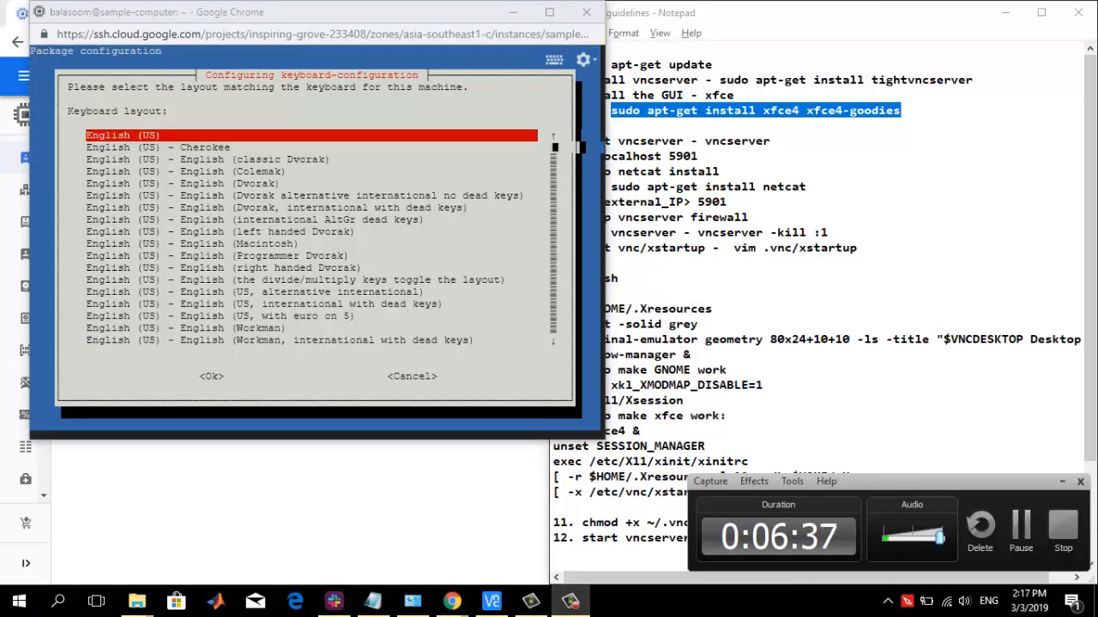
key("alt+Tab")
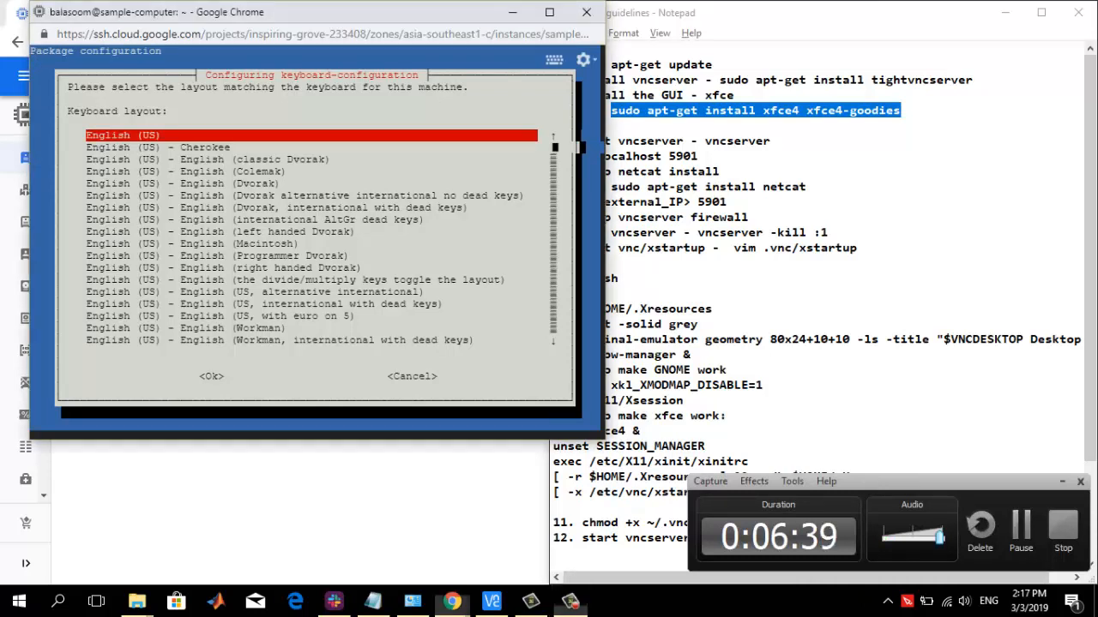
key("Return")
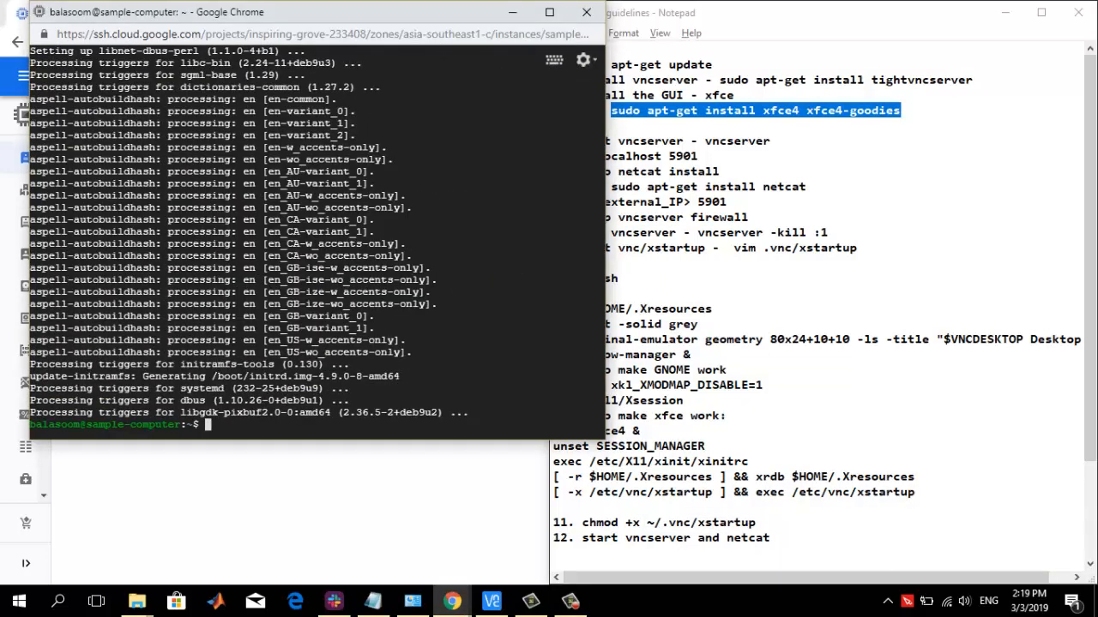
Clear the SSH terminal and start the VNC server with vncserver
left_click(729, 202)
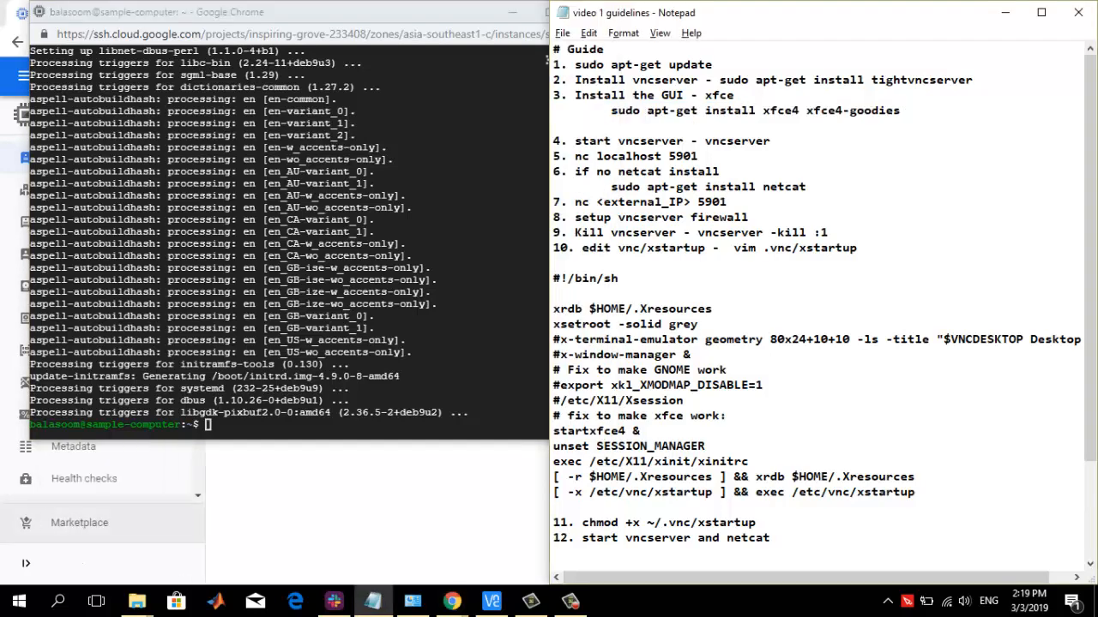
key("alt+Tab")
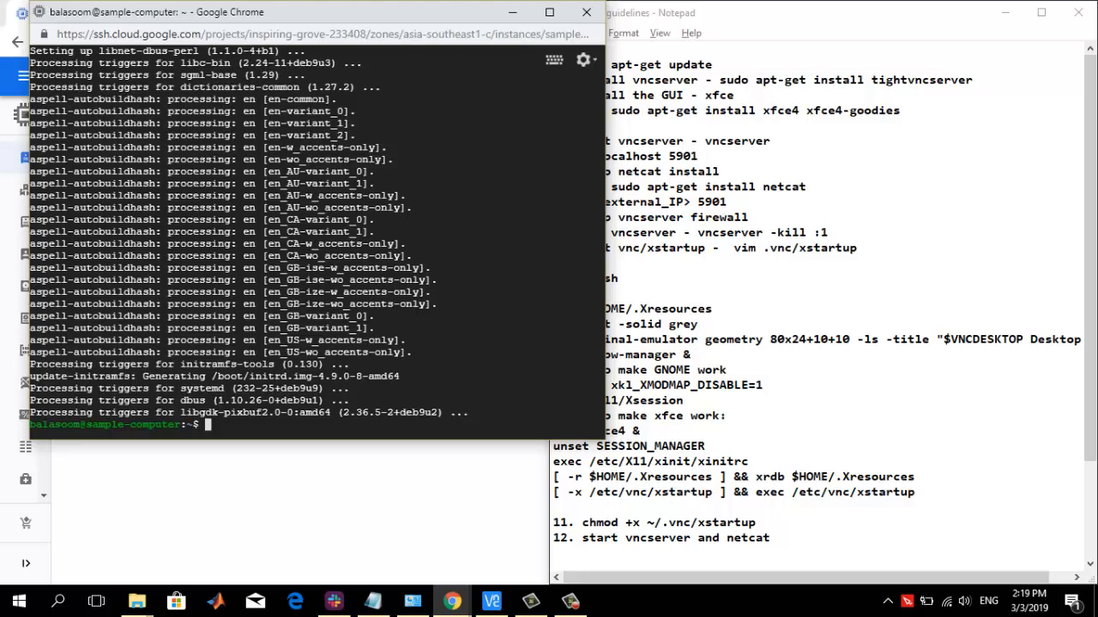
type("clear")
key("Return")
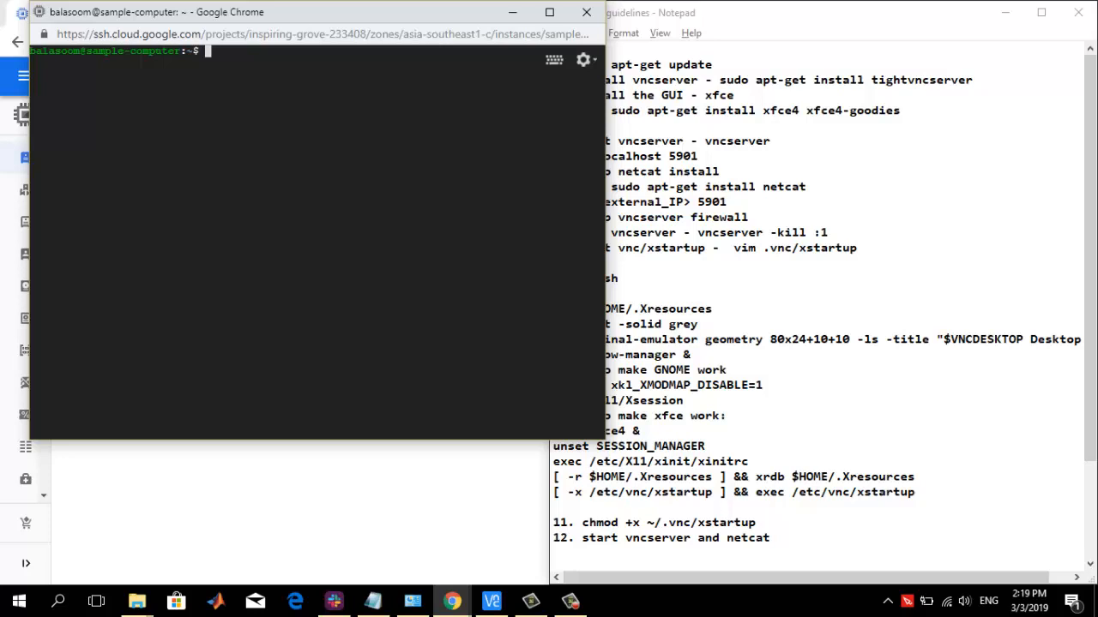
type("vncserver")
key("Return")
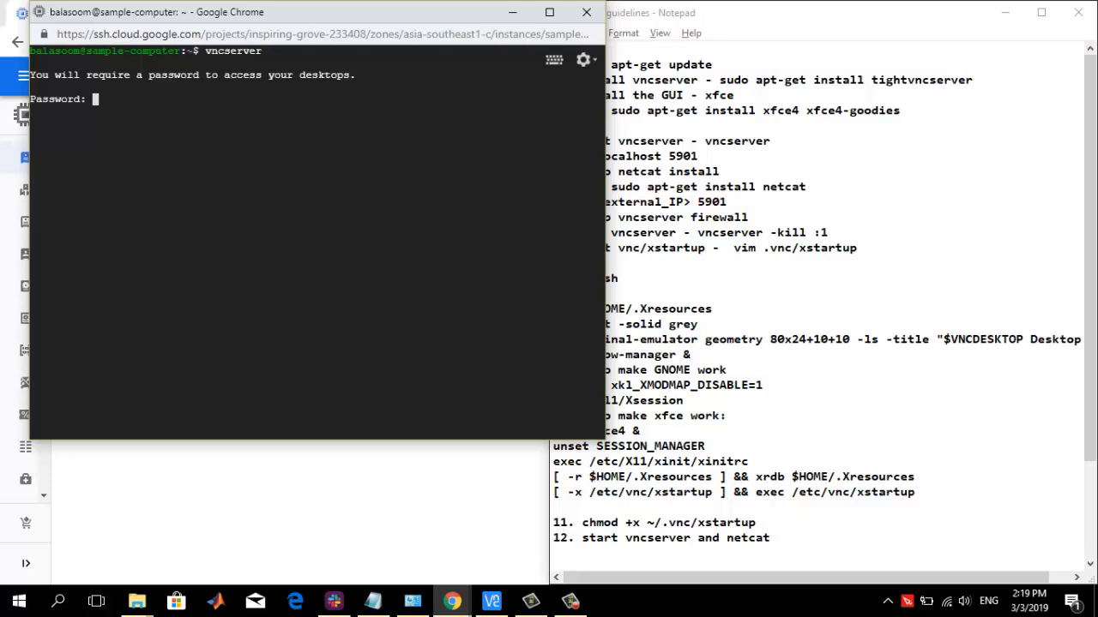
Enter and verify the VNC access password, answer y to a view-only password, and enter and verify that password too
key("Return")
key("Return")
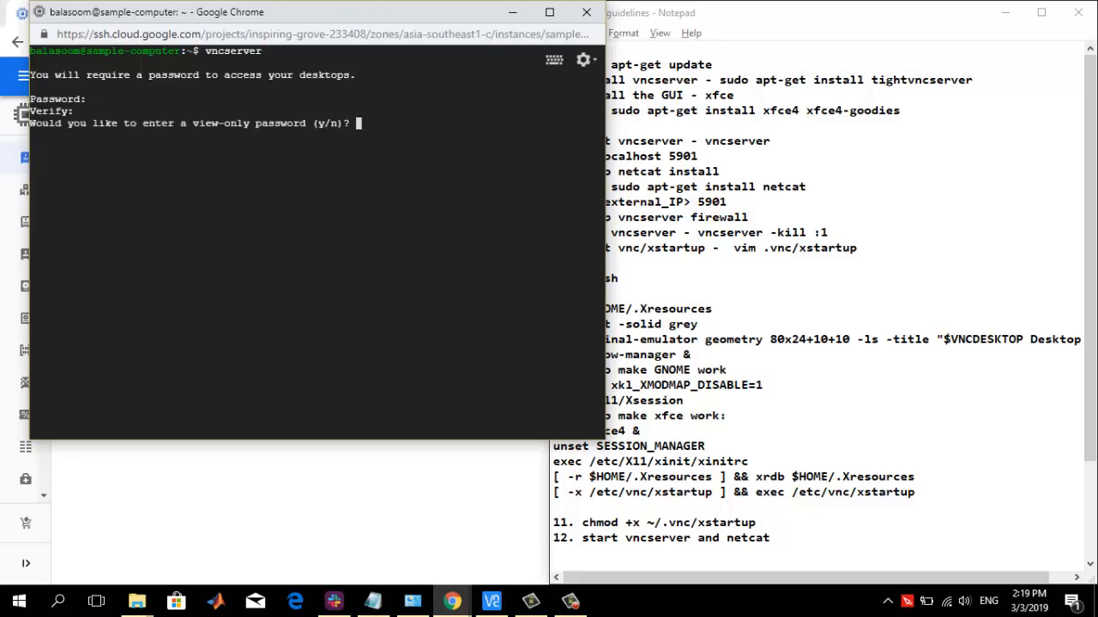
type("y")
key("Return")
key("Return")
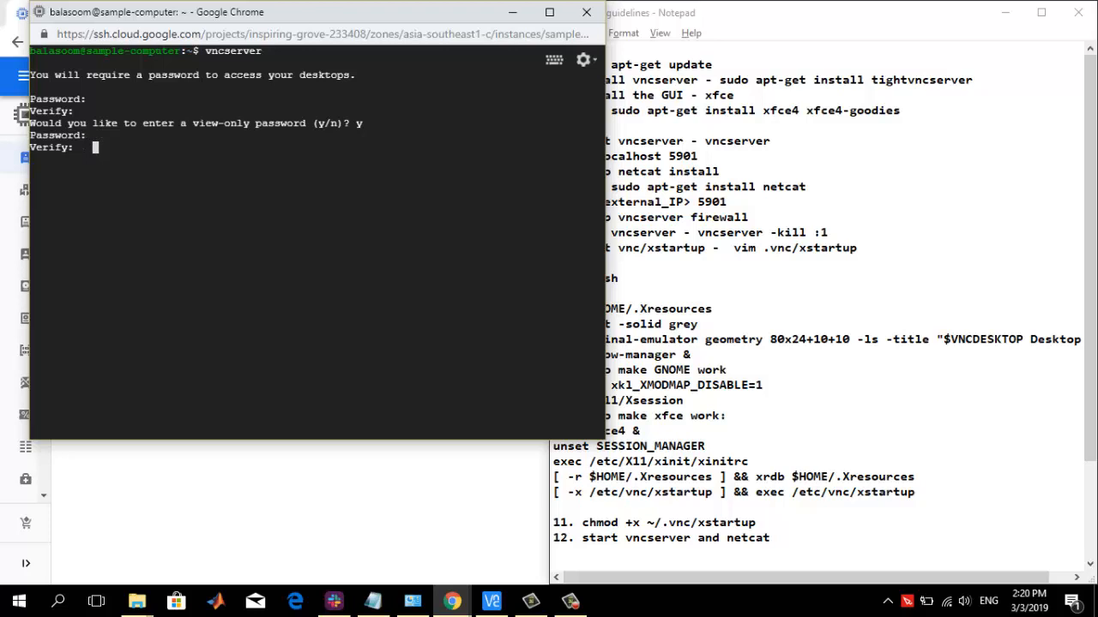
key("Return")
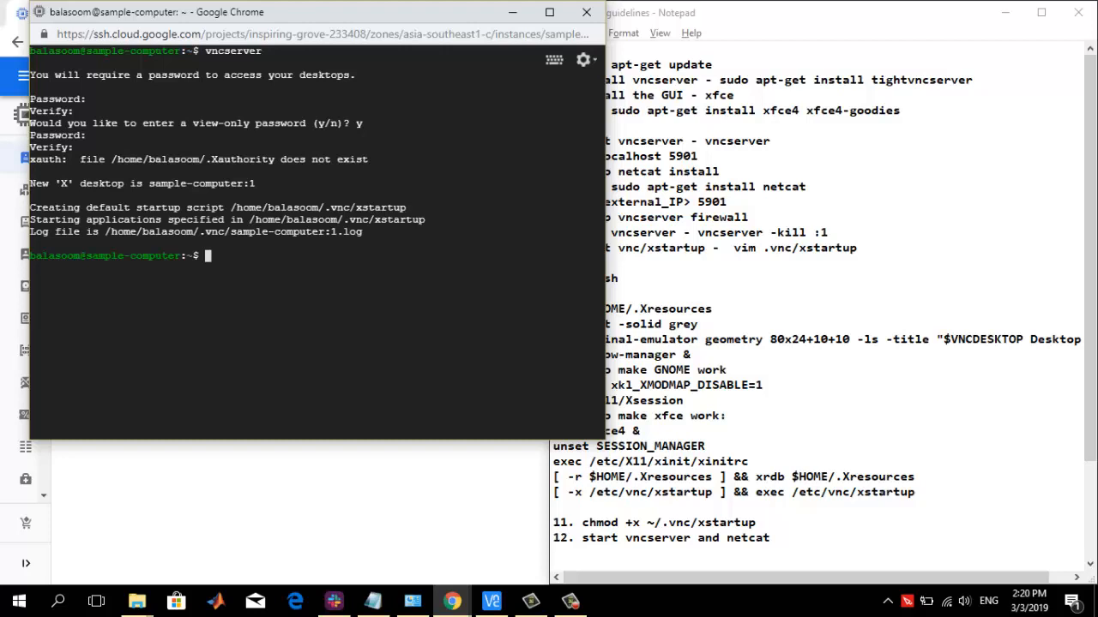
Install netcat with sudo apt-get install netcat and accept the installation
type("sudo apt-get install")
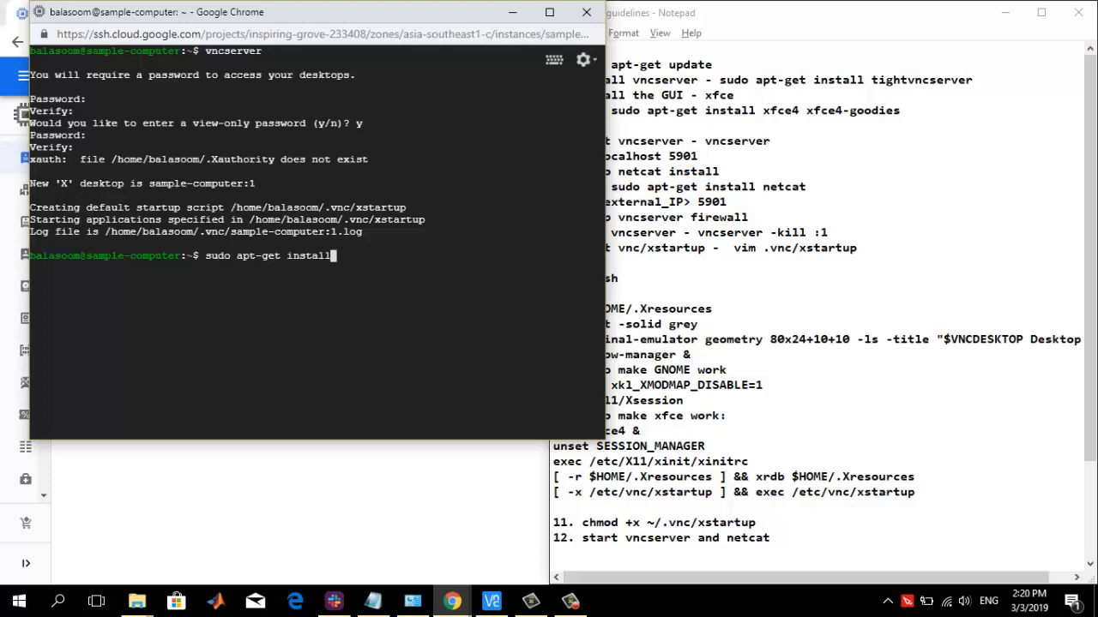
type(" netcat")
key("Return")
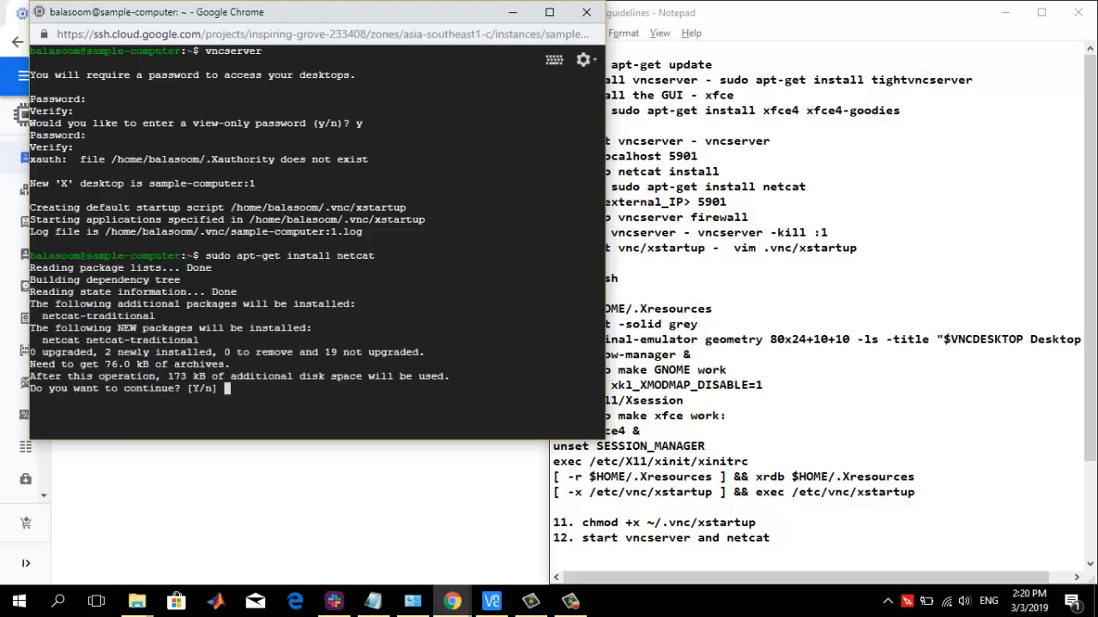
type("Y")
key("Return")
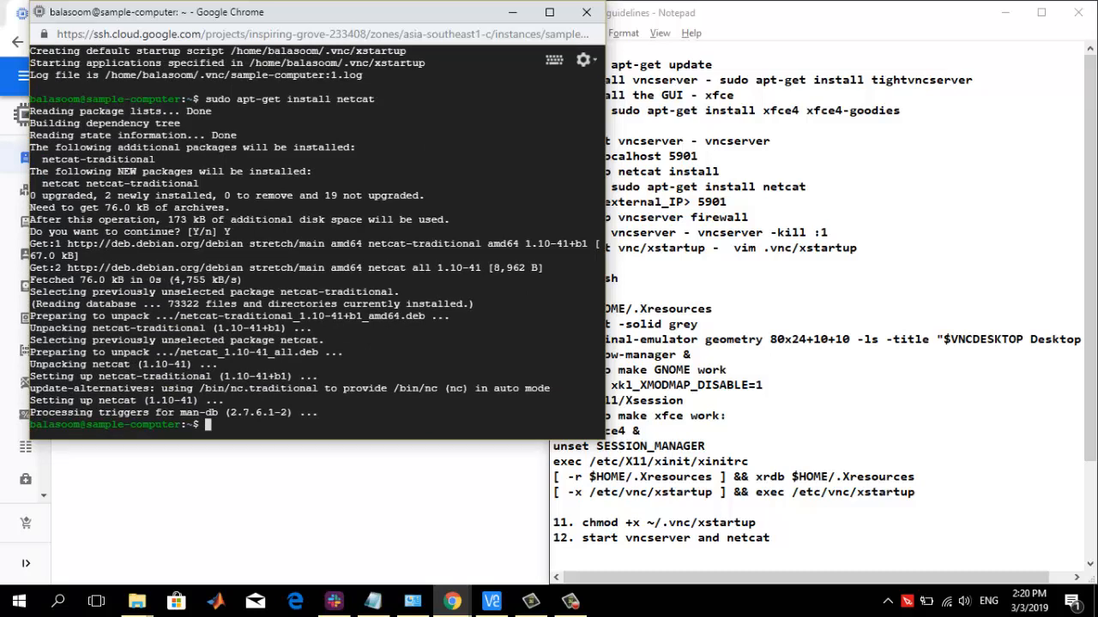
Test the local VNC port with nc localhost 5901, check the response and stop the connection
type("nc localhost 5901")
key("Return")
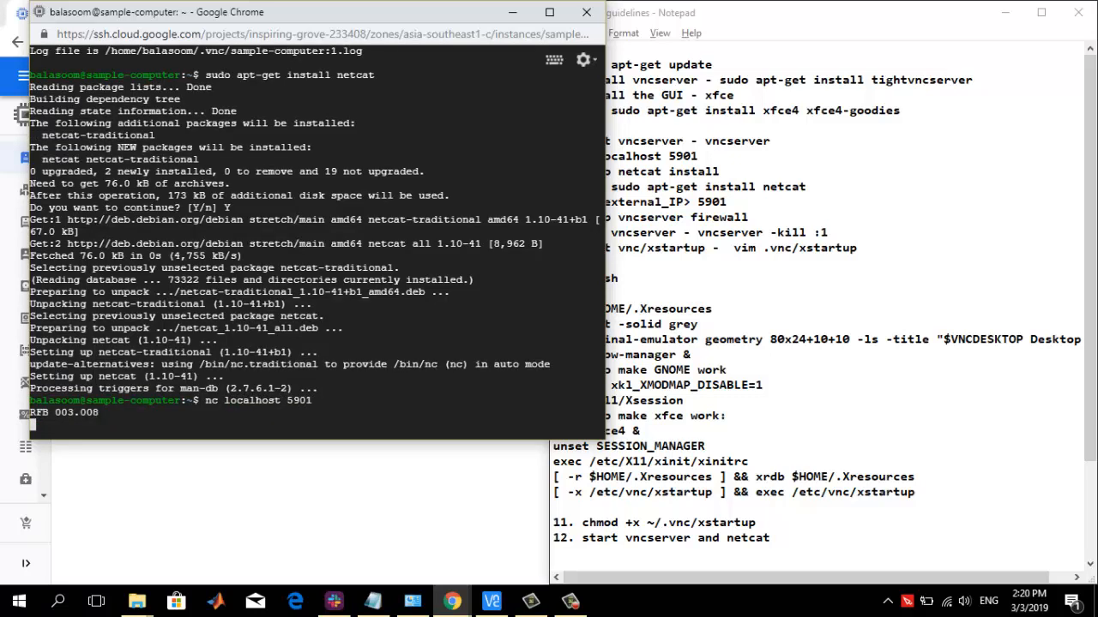
left_click_drag(30, 413, 100, 413)
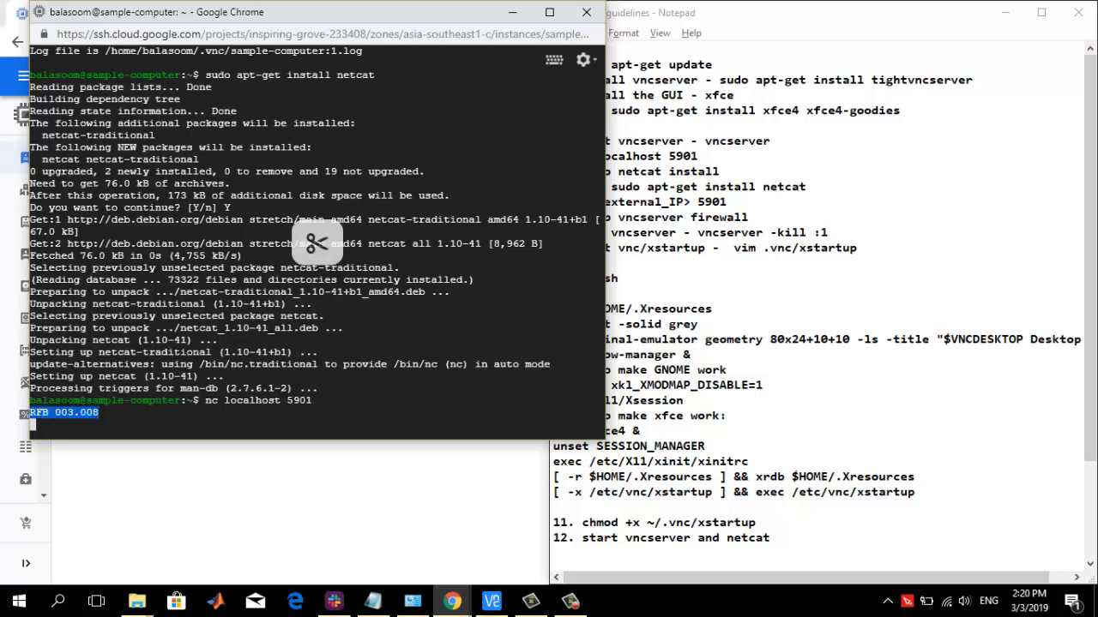
key("ctrl+c")
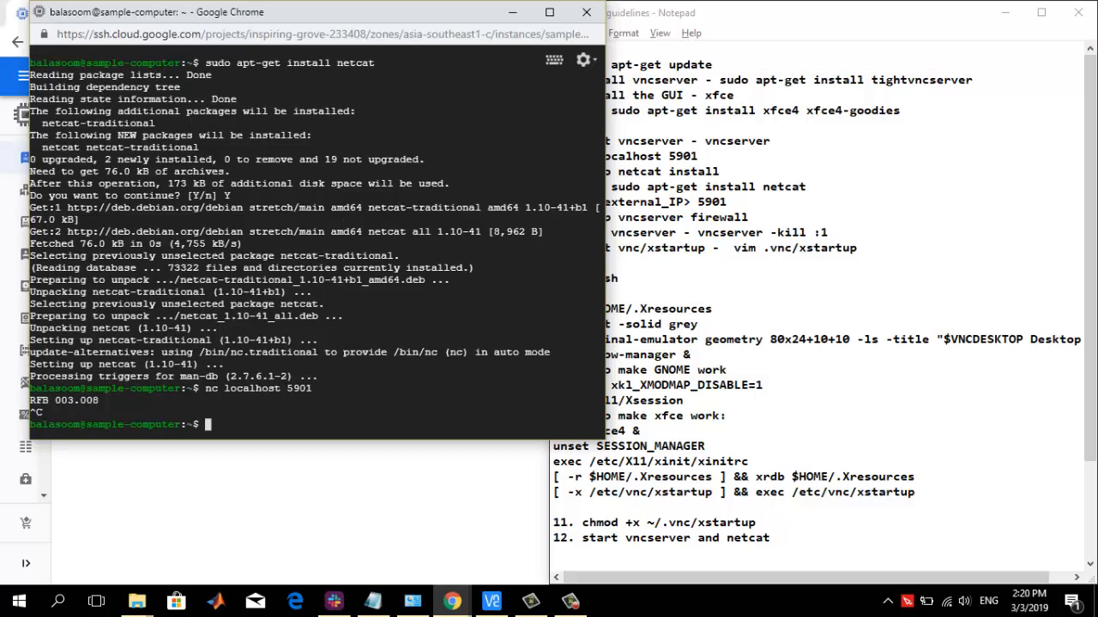
Copy sample-computer's external IP, test port 5901 through it with nc 35.187.234.188 5901 in the SSH terminal, and stop the connection attempt
left_click(300, 512)
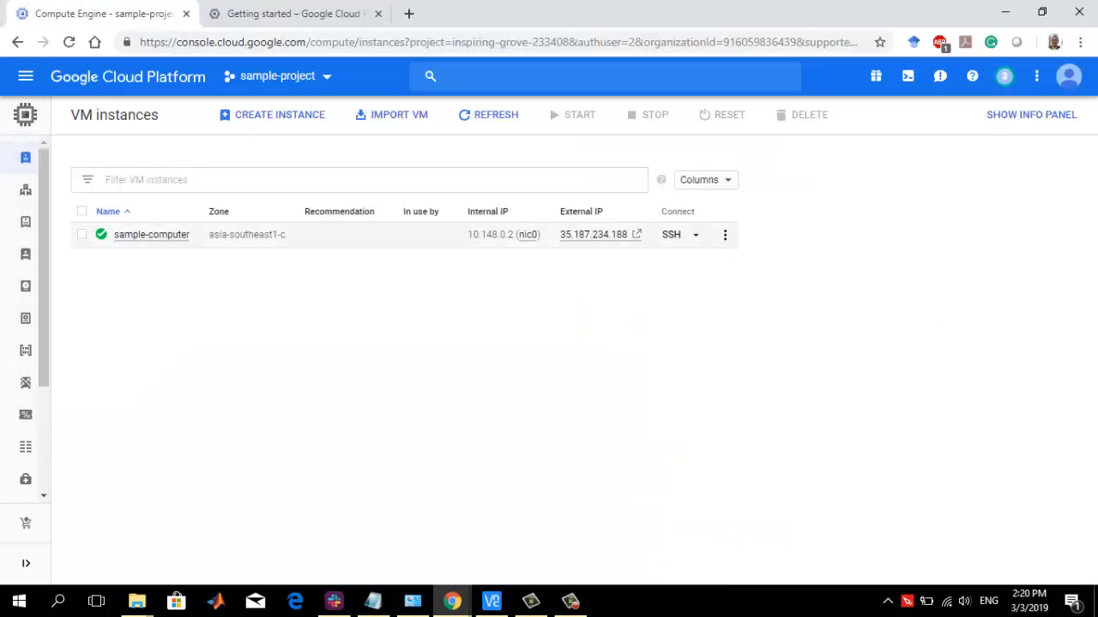
left_click_drag(559, 234, 633, 234)
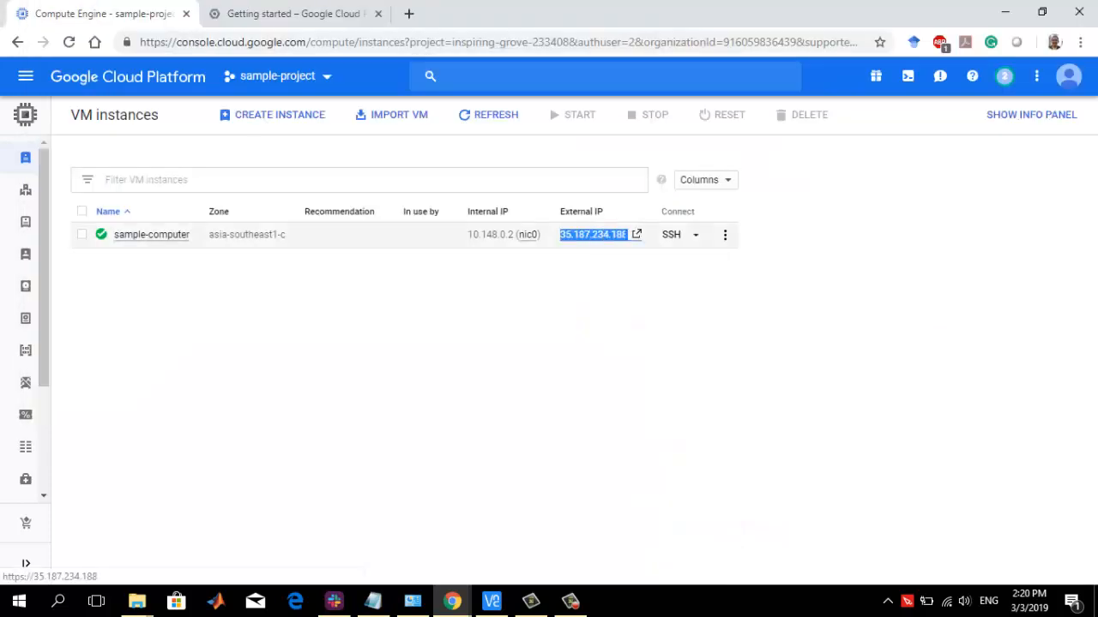
key("alt+Tab")
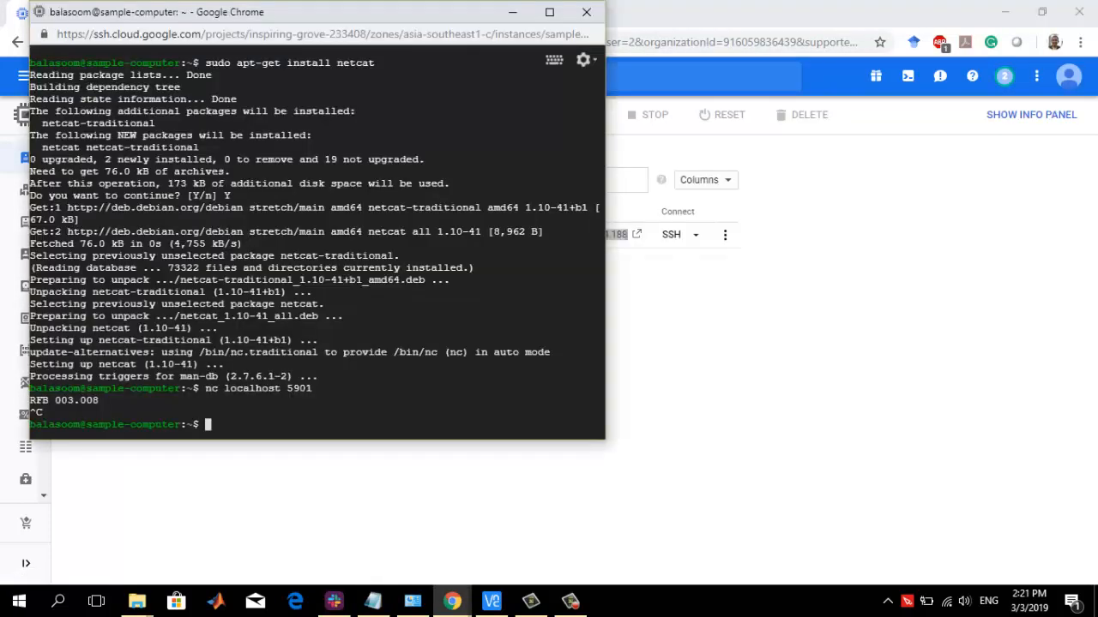
type("nc")
key("ctrl+v")
type("5901")
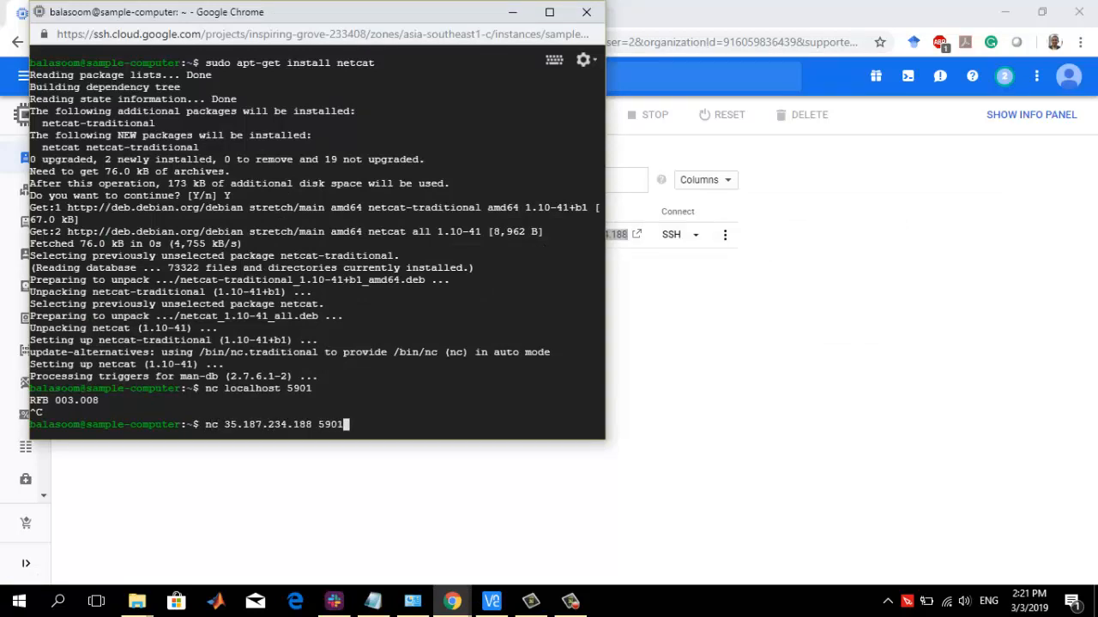
key("Return")
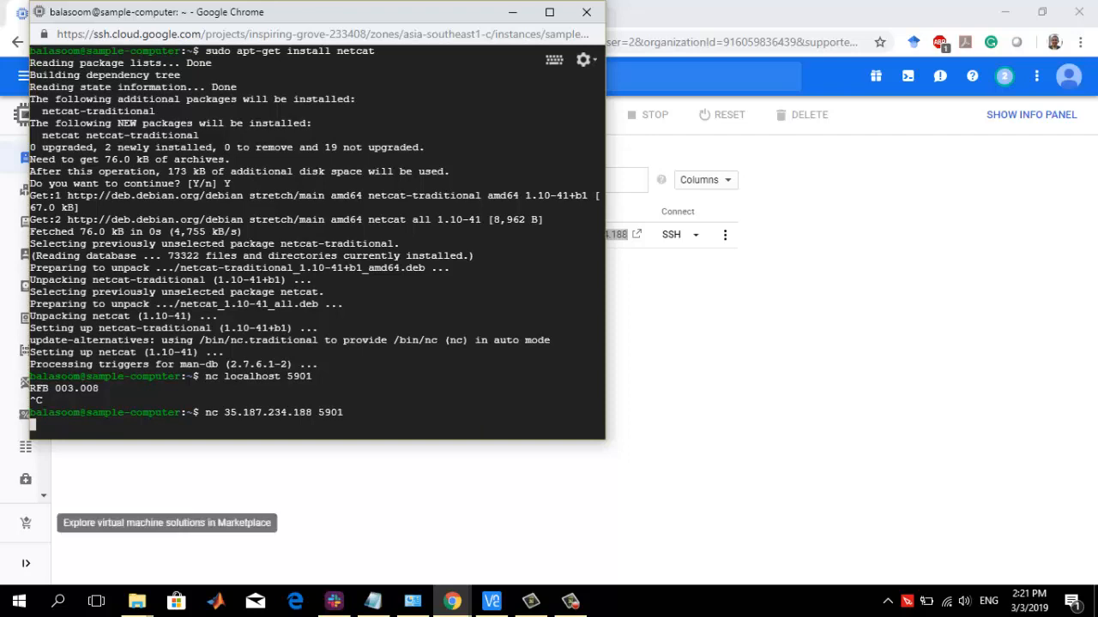
key("ctrl+c")
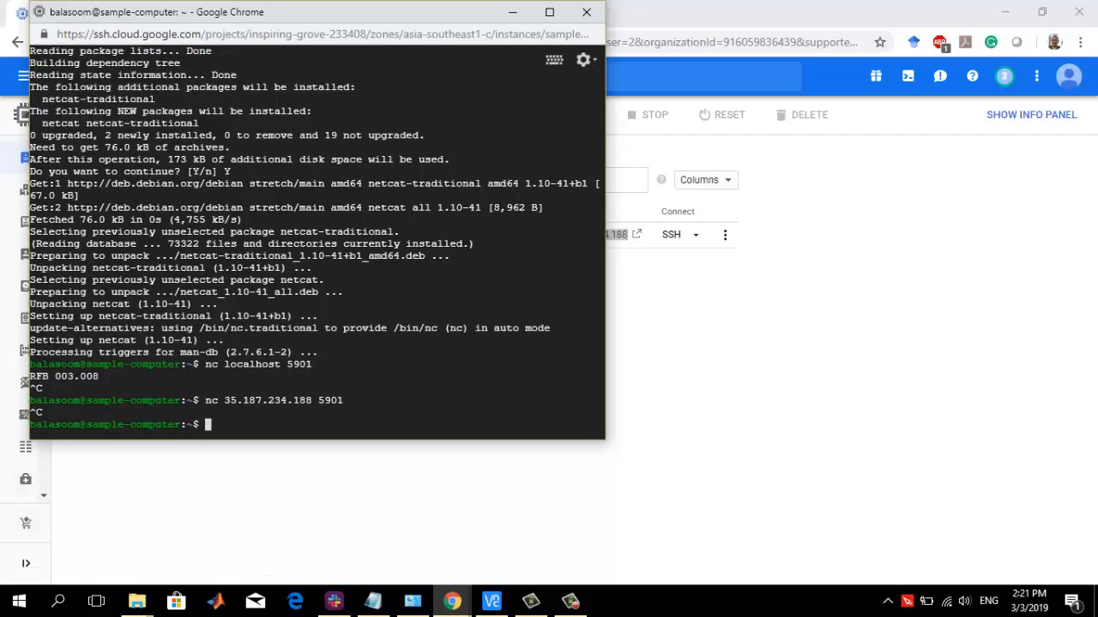
Open the Firewall rules page of VPC network for sample-project in a new browser tab
left_click(25, 76)
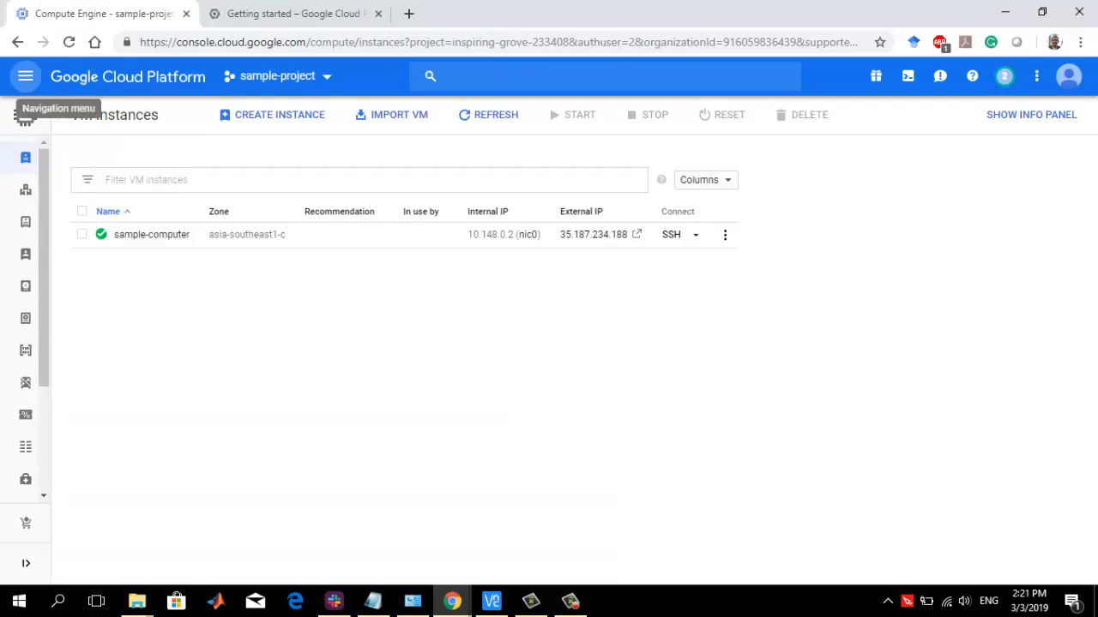
left_click(25, 76)
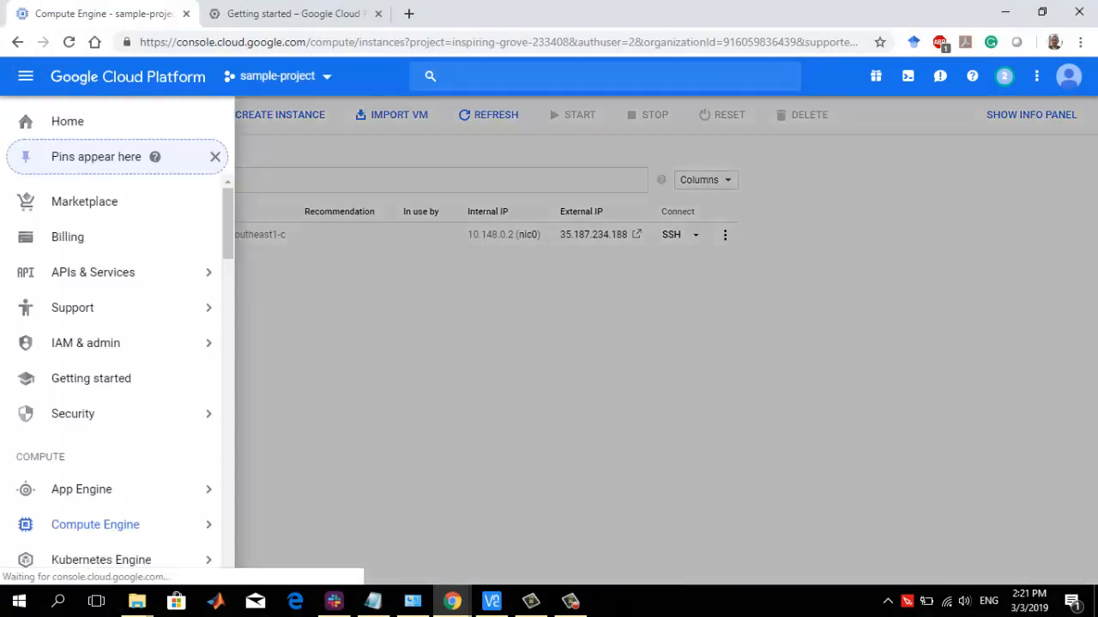
scroll(179, 497, "down", 3)
scroll(178, 480, "down", 4)
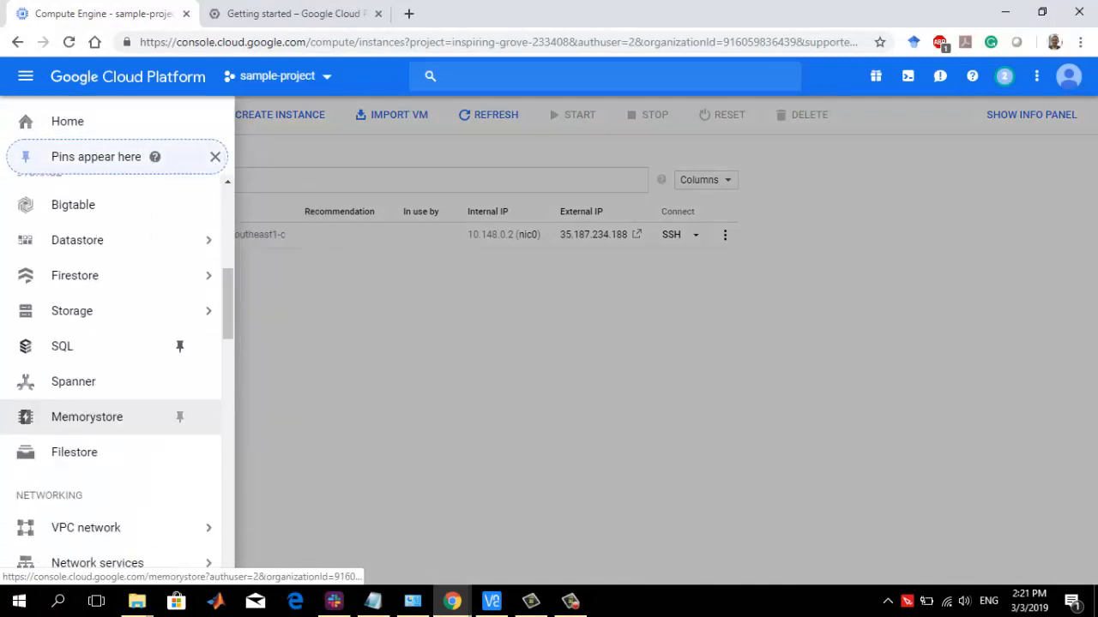
mouse_move(179, 351)
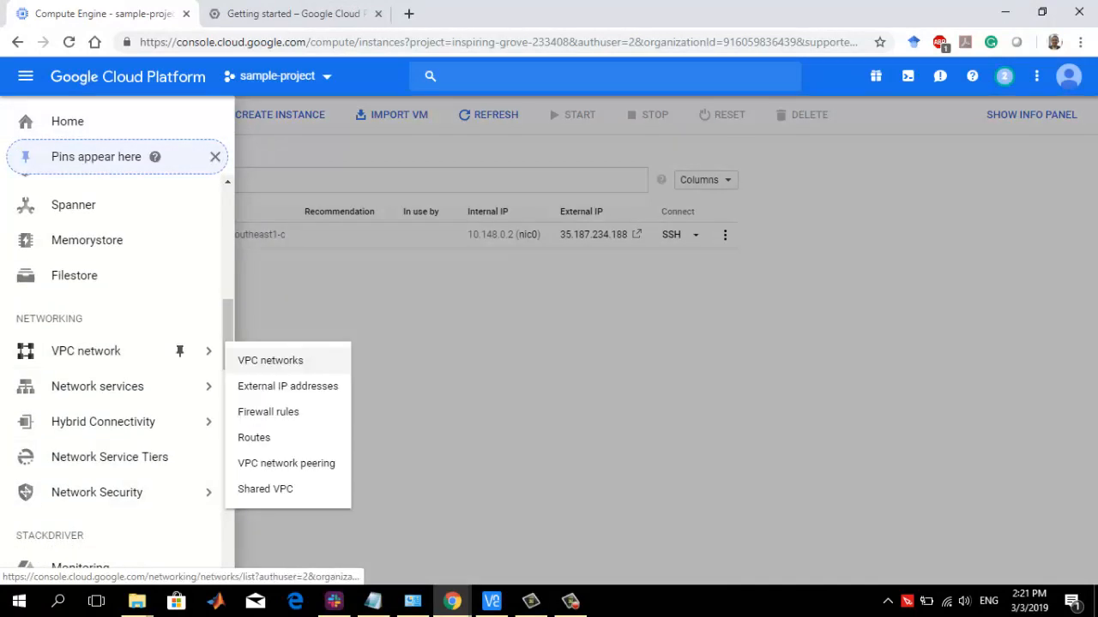
right_click(267, 416)
left_click(334, 427)
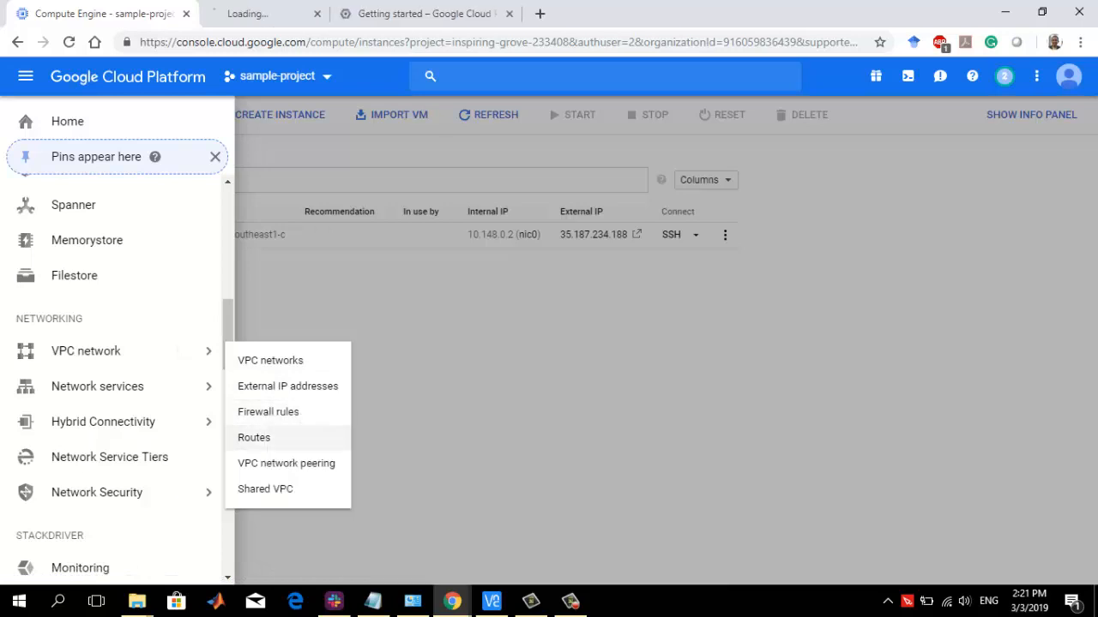
key("ctrl+Tab")
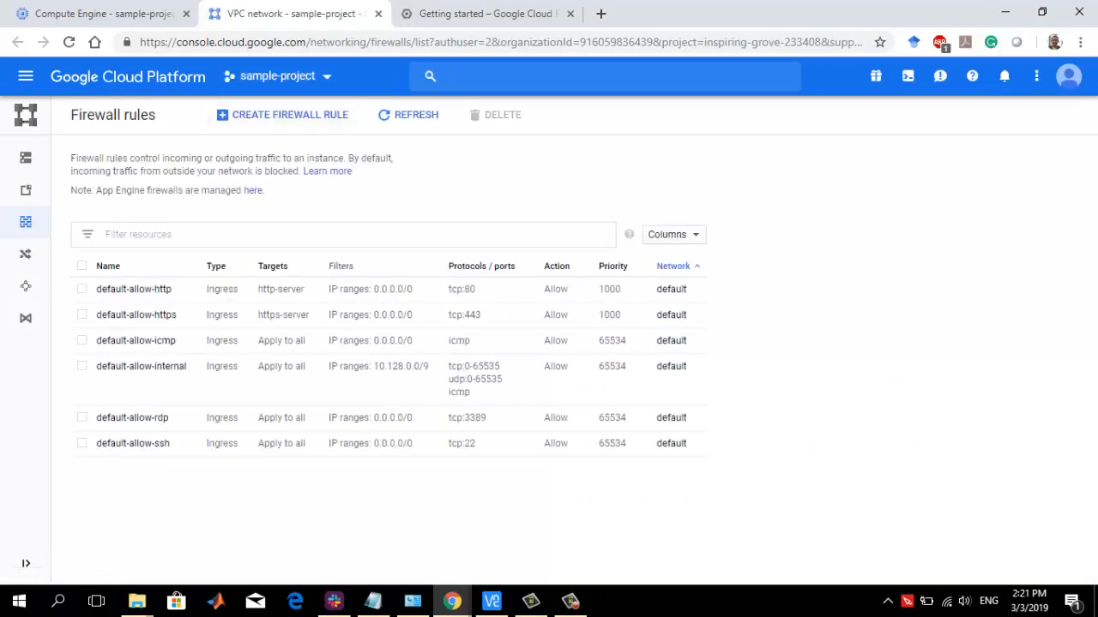
left_click(273, 75)
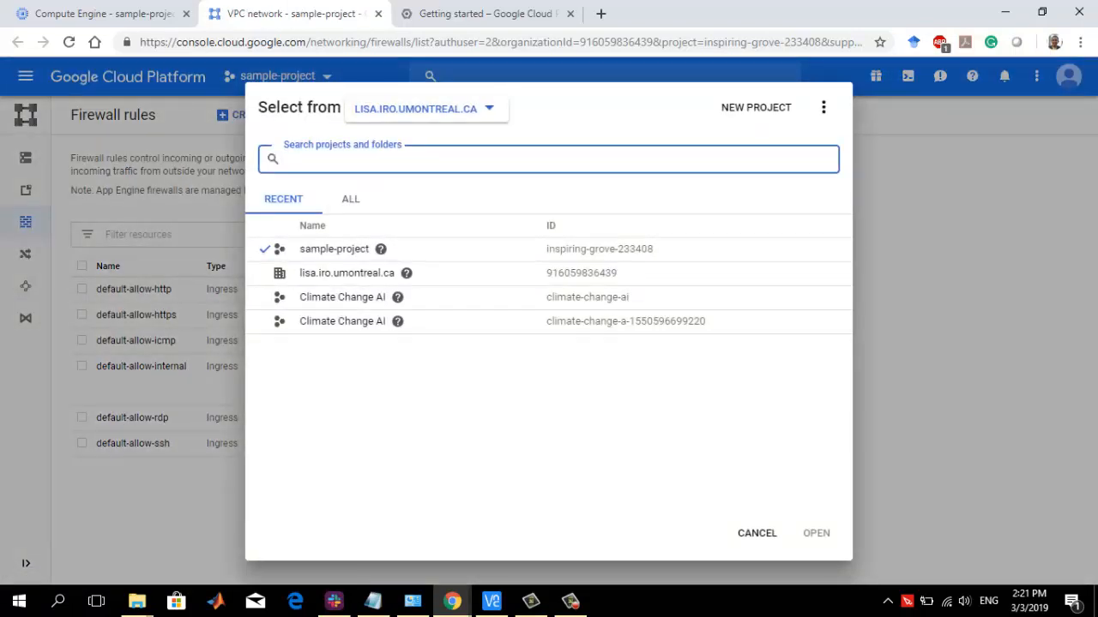
left_click(757, 532)
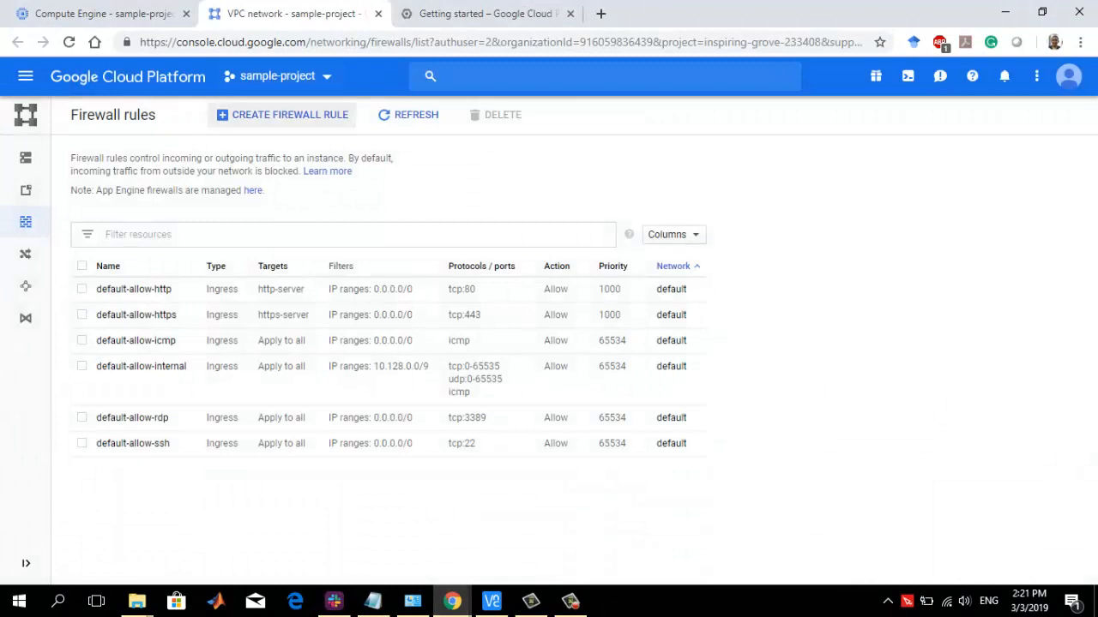
Start creating a firewall rule and name it vnc-server
left_click(283, 114)
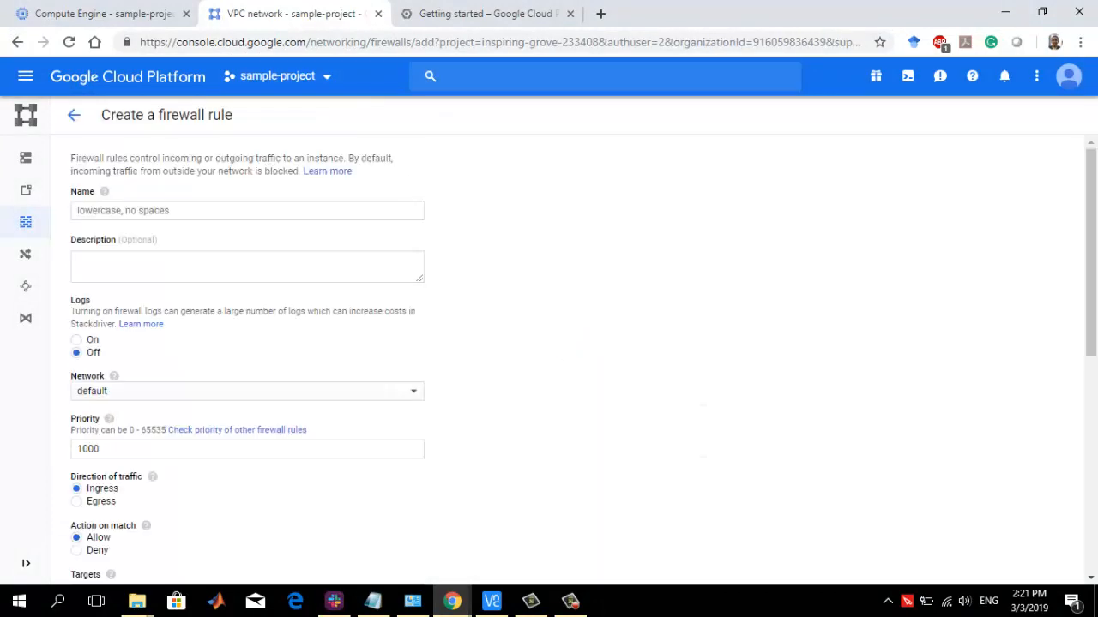
left_click(247, 211)
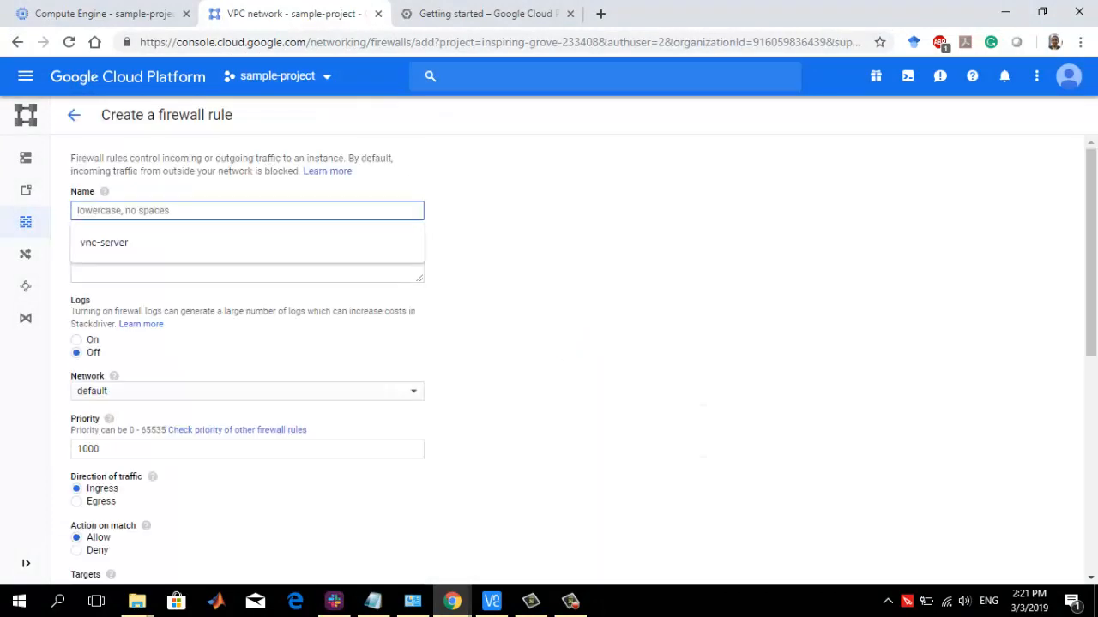
type("vnc-server")
key("Tab")
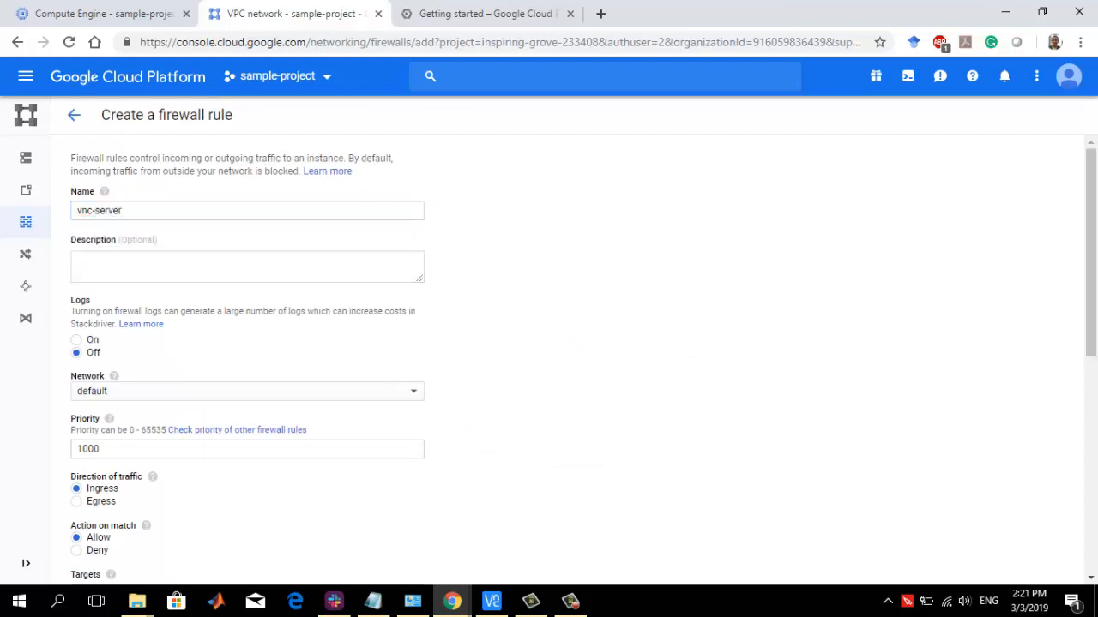
Give the firewall rule the target tag vnc-server and the source IP range 0.0.0.0/0
scroll(549, 360, "down", 2)
scroll(549, 360, "down", 2)
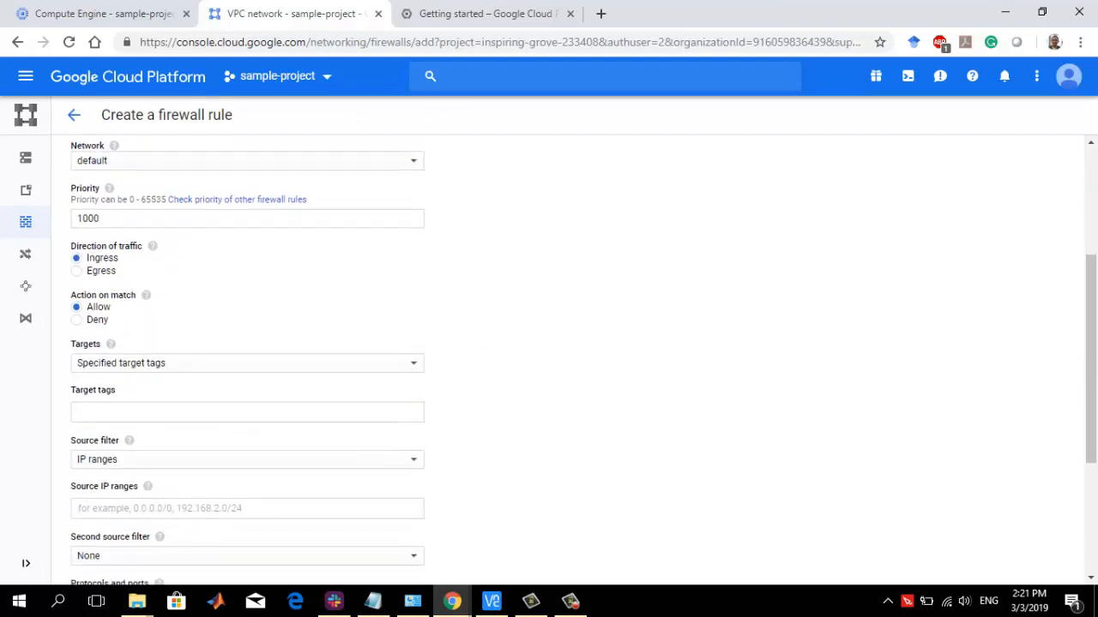
left_click(247, 322)
type("v")
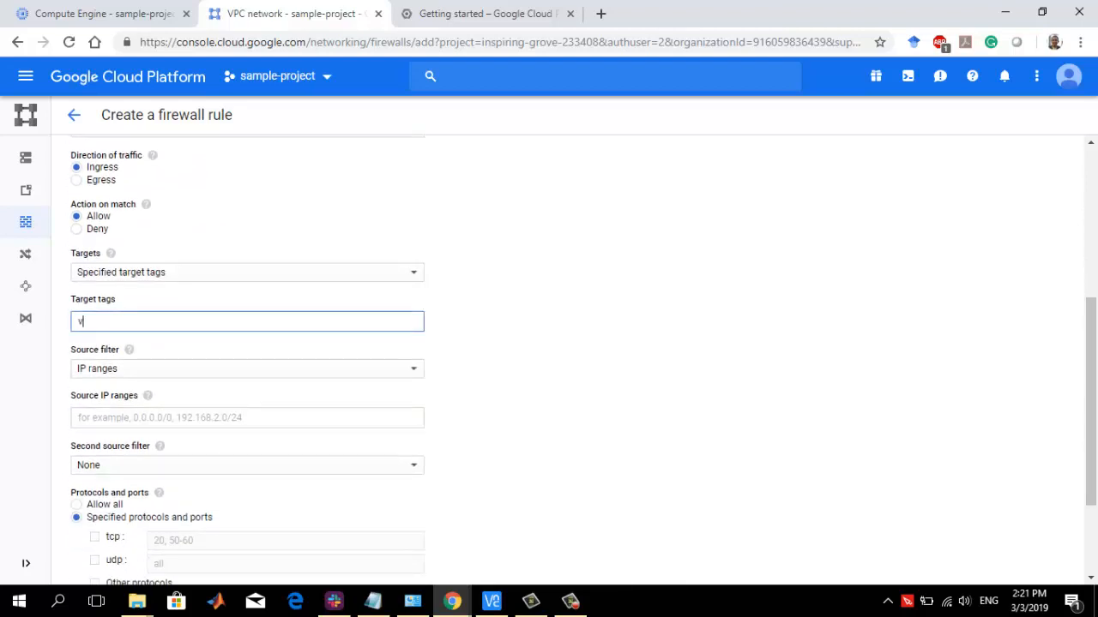
type("nc-server")
key("Return")
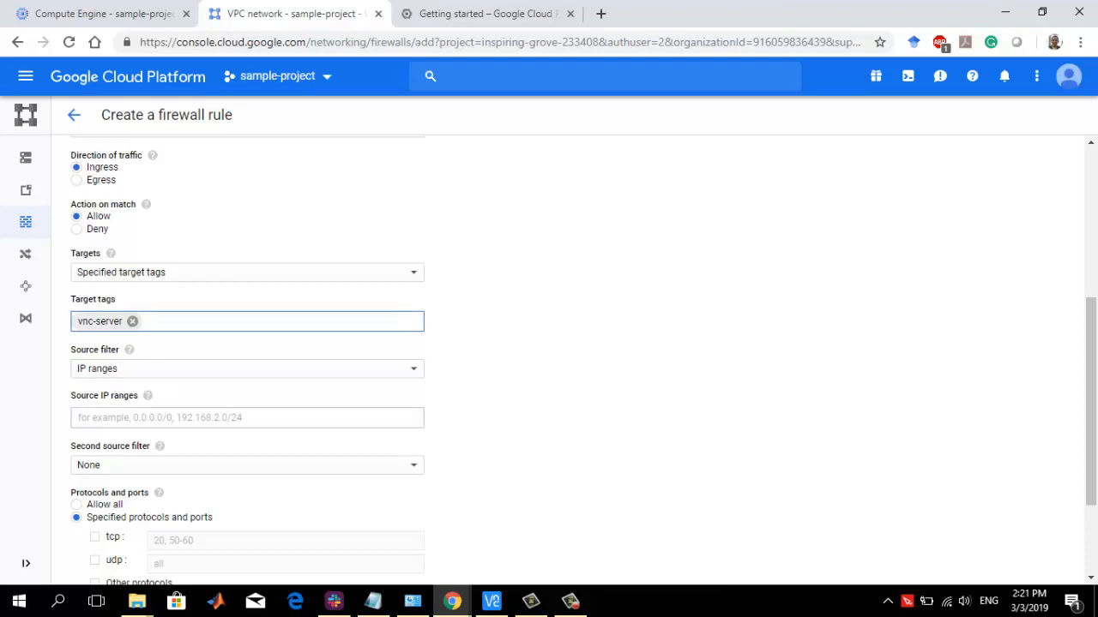
left_click(247, 418)
type("0.0.0.0")
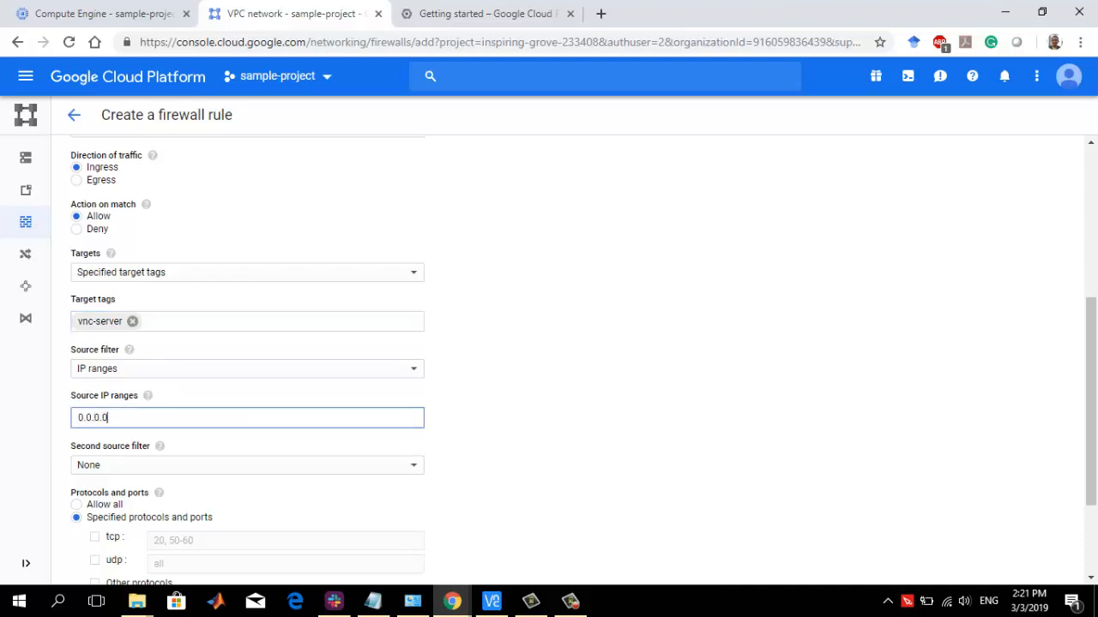
type("/0")
Allow TCP port 5901 in the firewall rule and create the rule
scroll(549, 343, "down", 2)
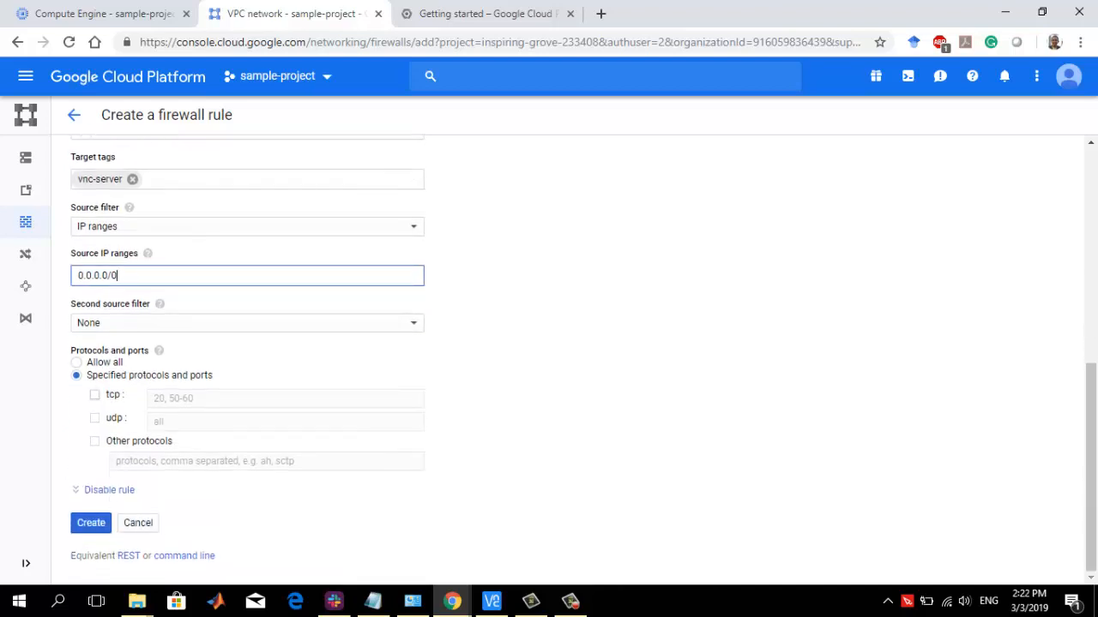
left_click(94, 394)
left_click(205, 398)
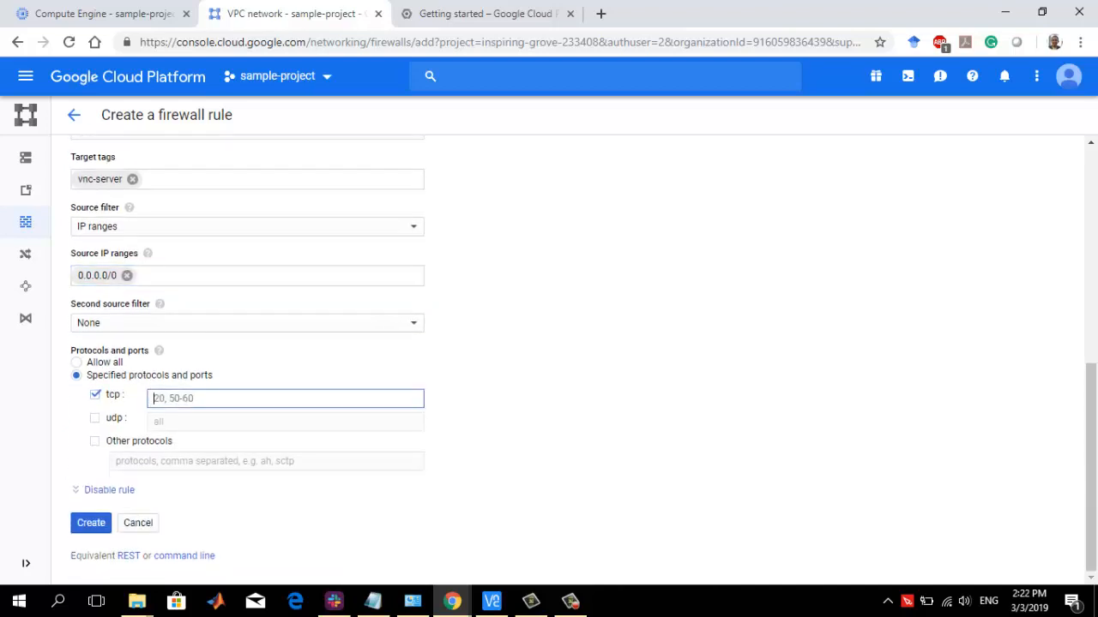
type("5901")
left_click(91, 523)
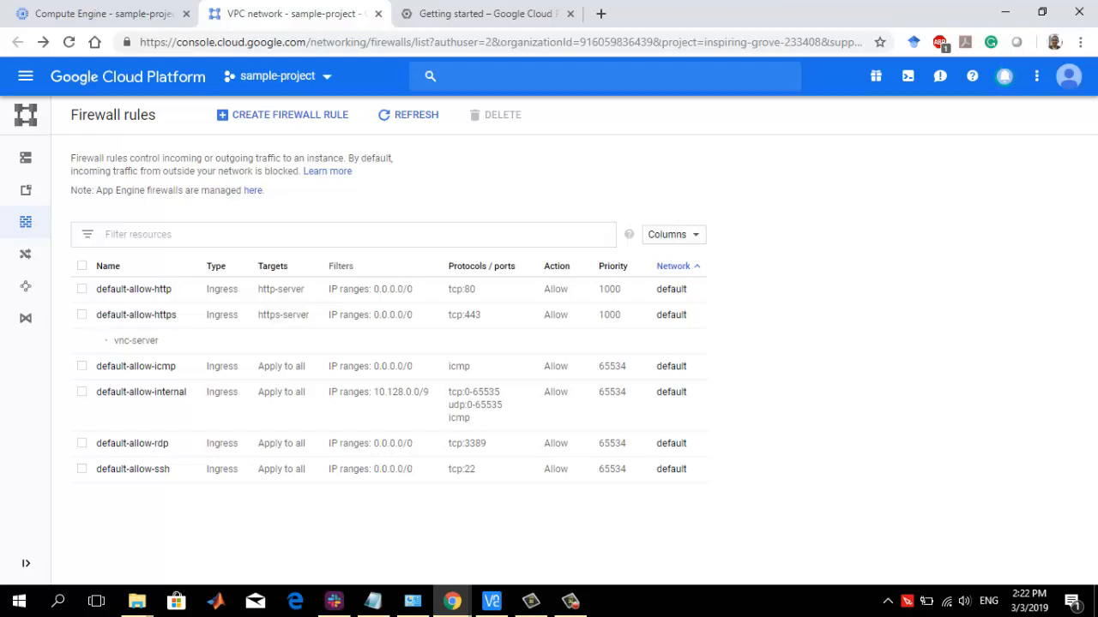
left_click(570, 601)
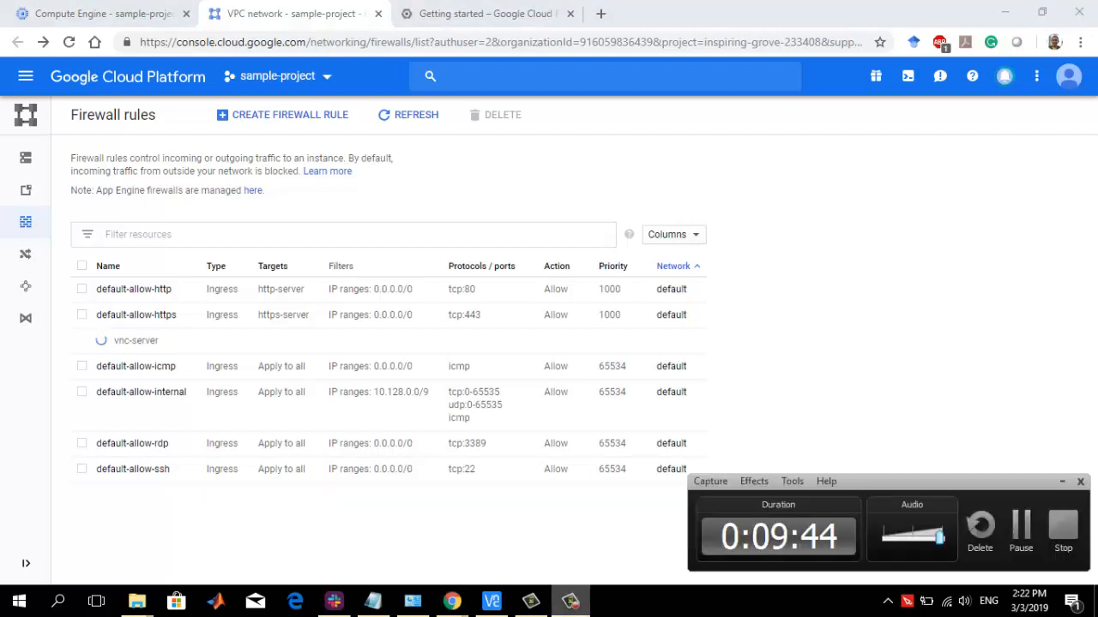
left_click(1020, 530)
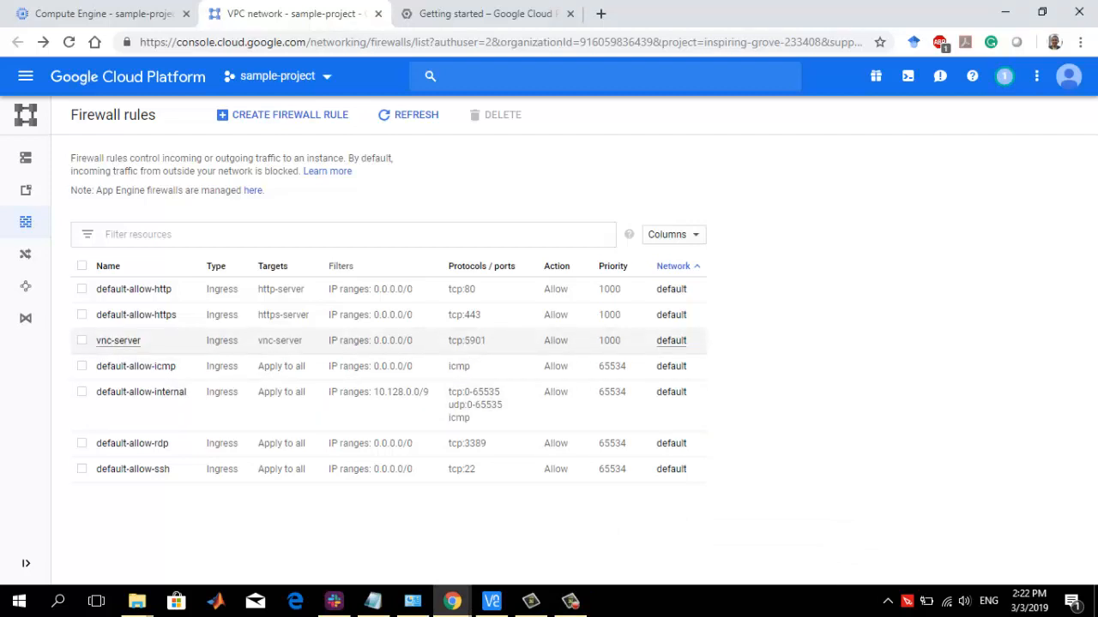
Return to the Compute Engine VM instances and open sample-computer's details for editing
left_click(101, 14)
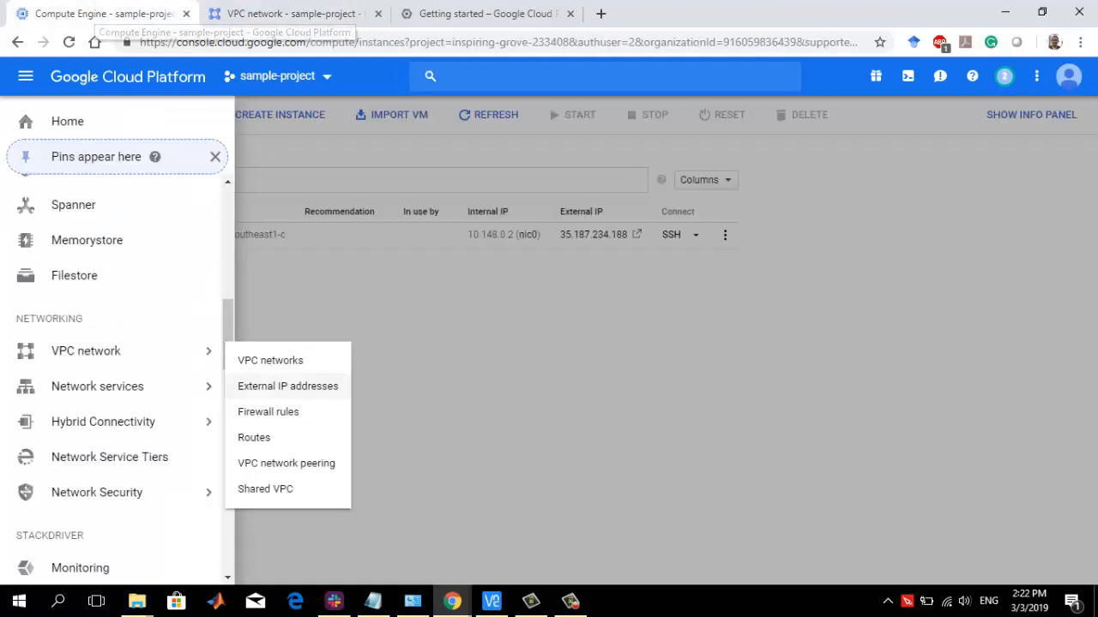
left_click(26, 76)
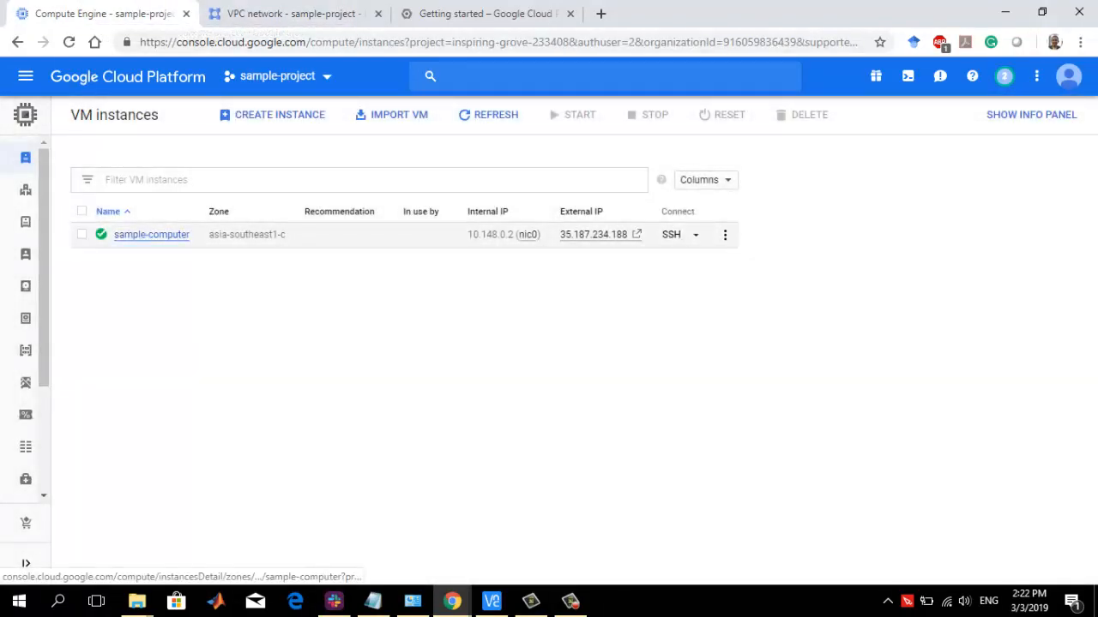
left_click(152, 234)
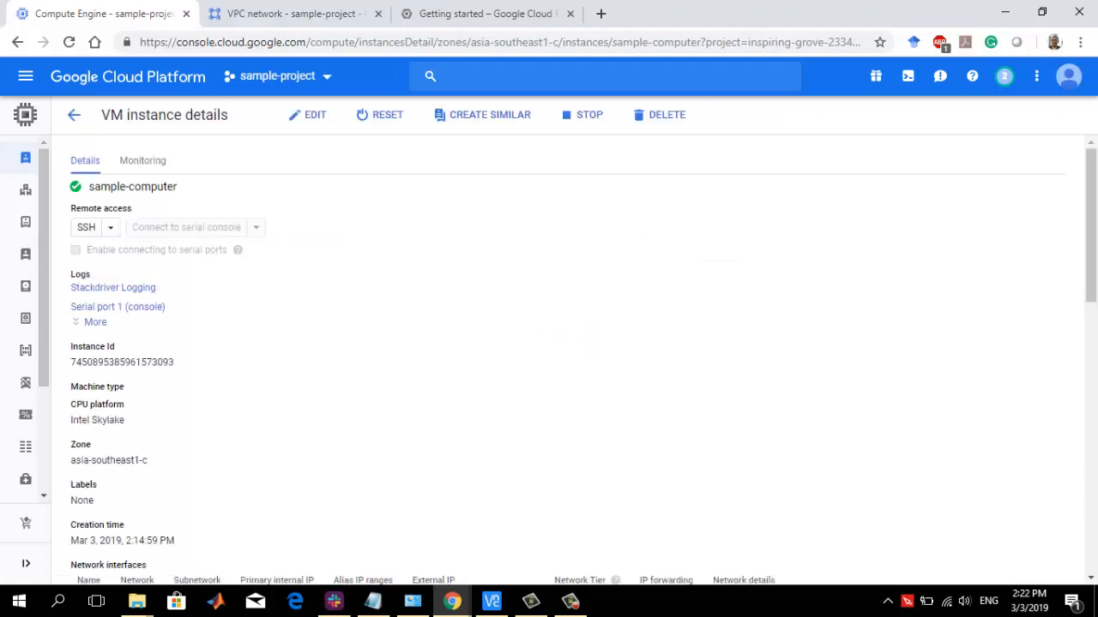
left_click(307, 115)
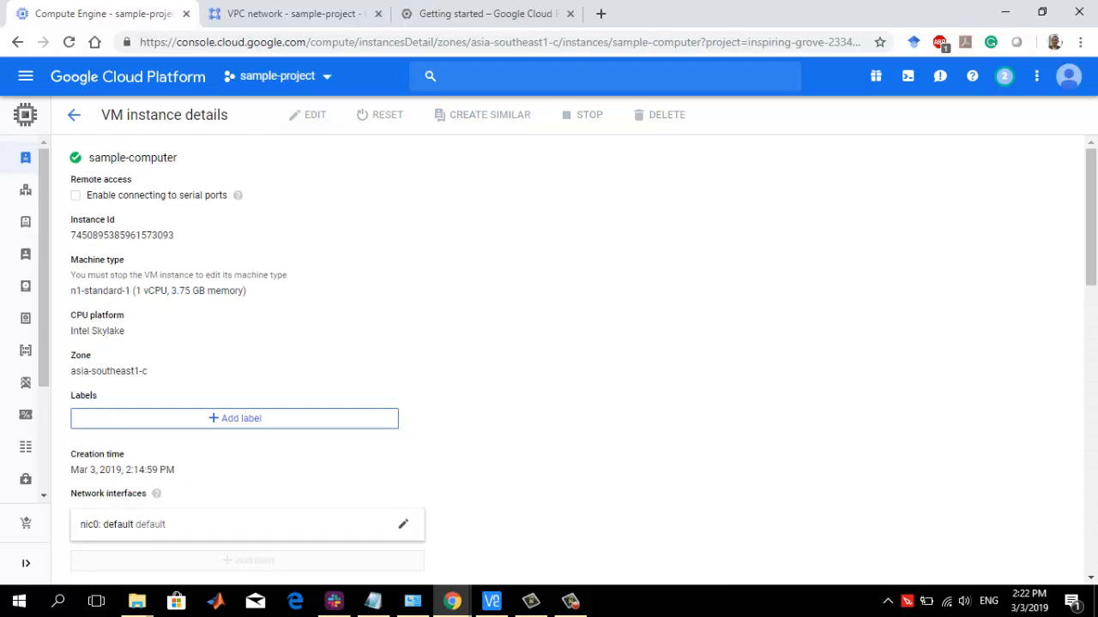
Add the network tag vnc-server to sample-computer and save the instance changes
scroll(549, 360, "down", 4)
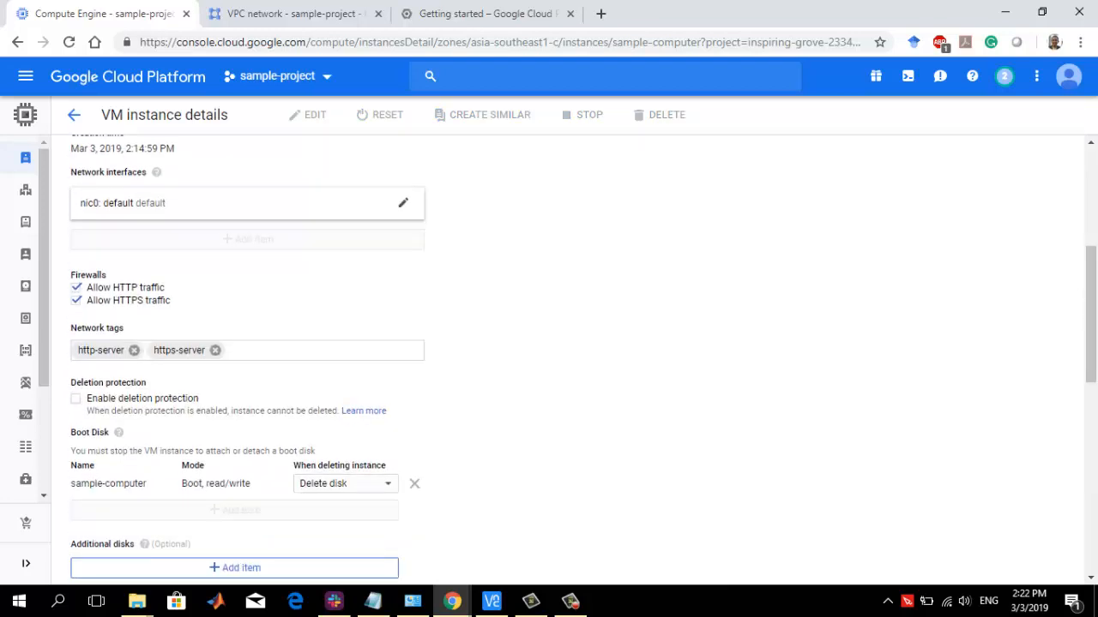
left_click(258, 350)
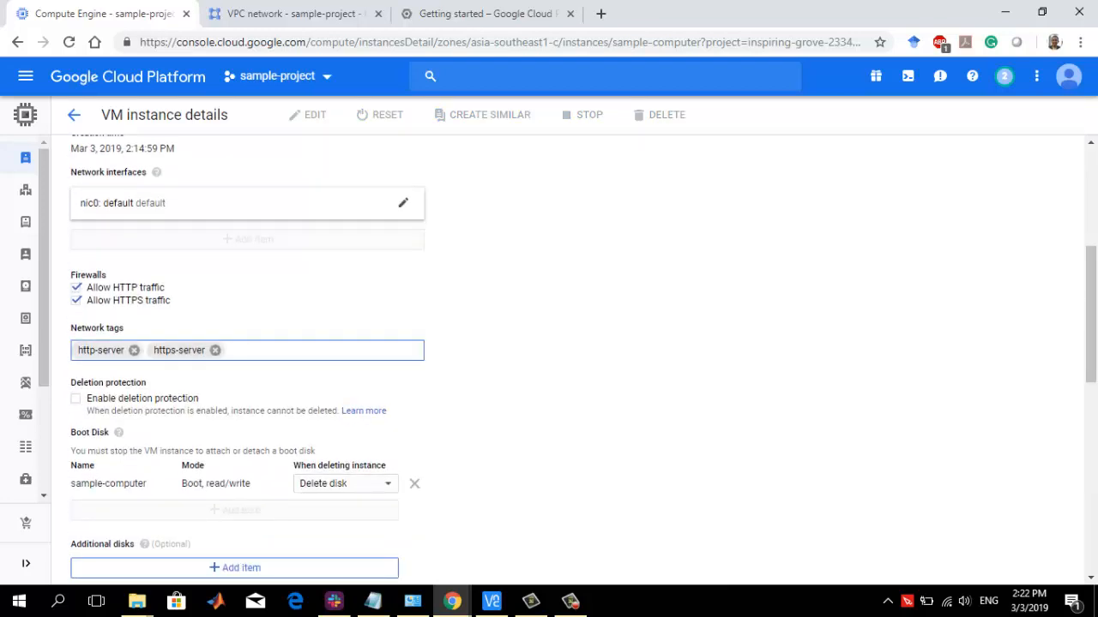
type("vnc-server")
key("Return")
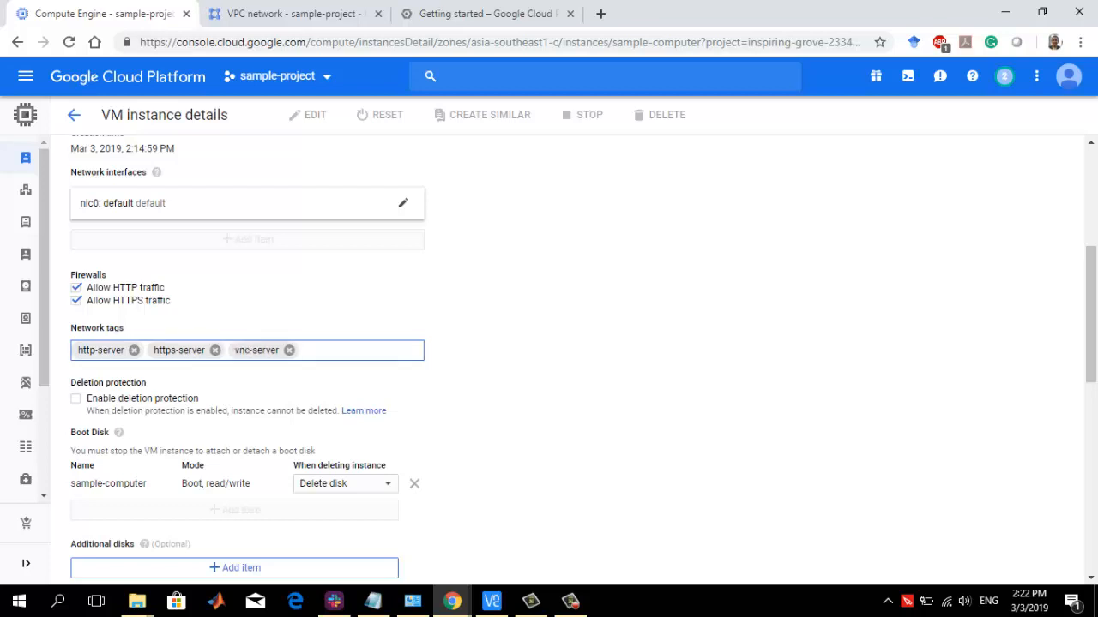
scroll(549, 360, "down", 8)
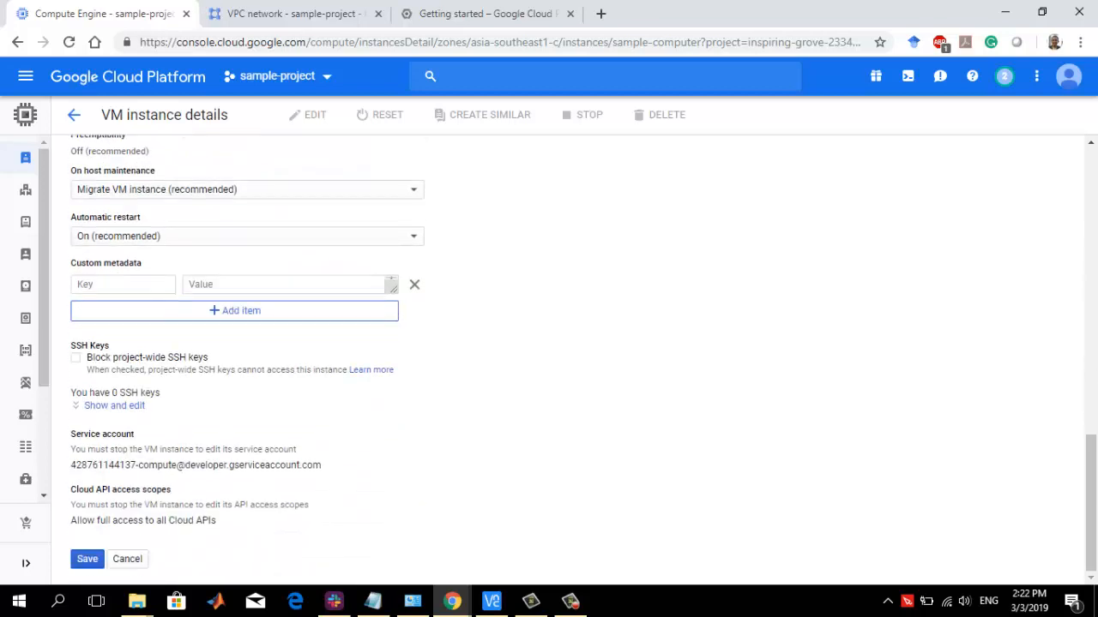
left_click(86, 558)
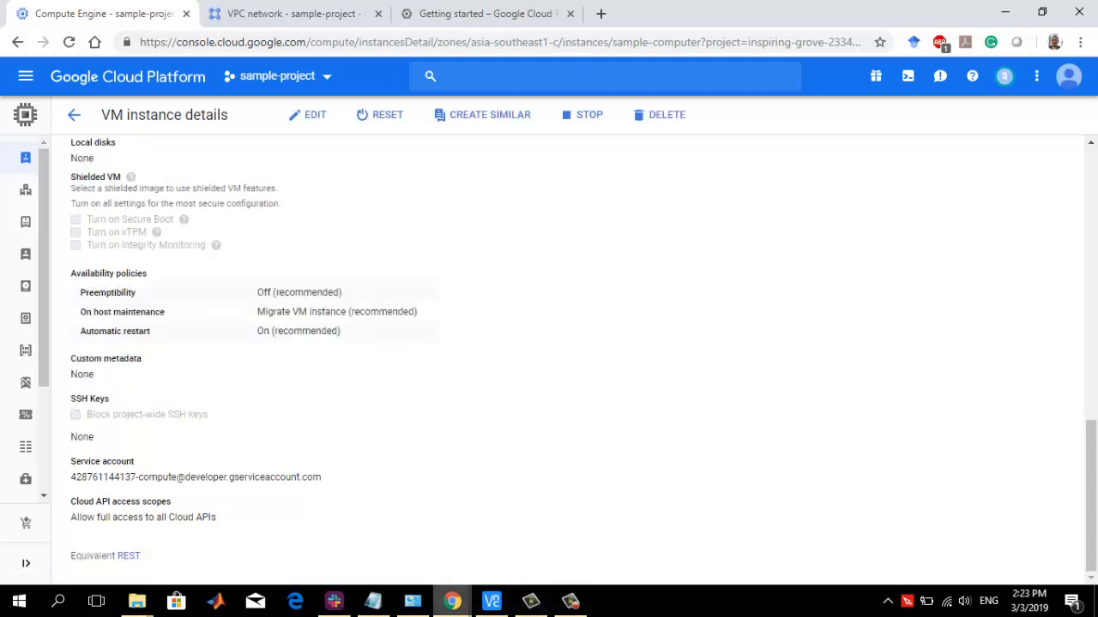
Switch to the SSH terminal, rerun nc 35.187.234.188 5901 to test the external VNC port, and stop the command
mouse_move(452, 601)
left_click(626, 527)
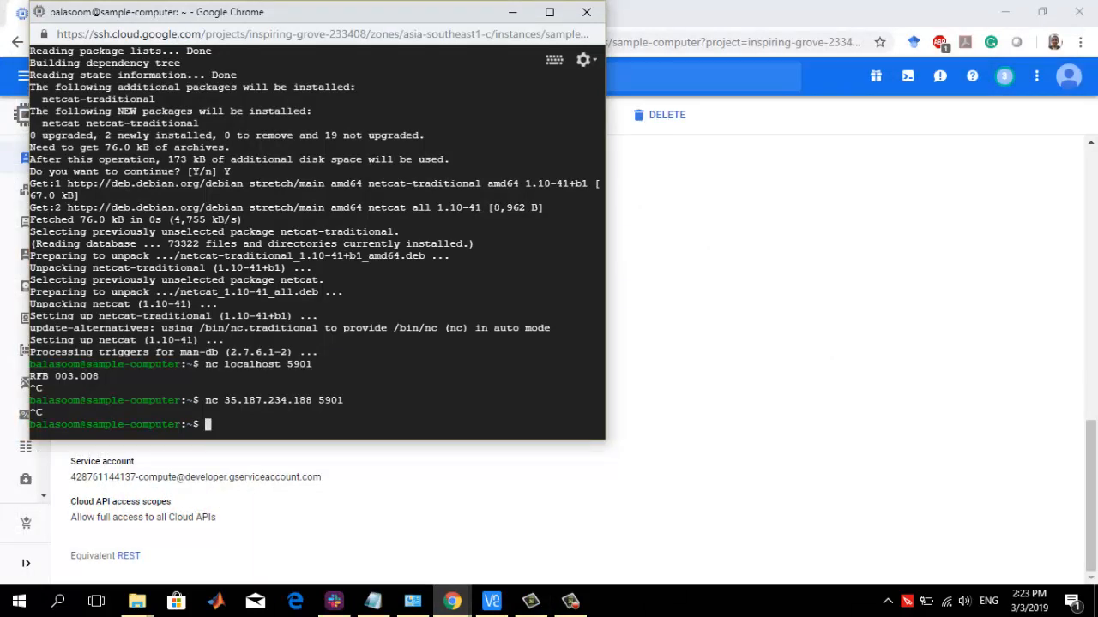
key("Up")
key("Return")
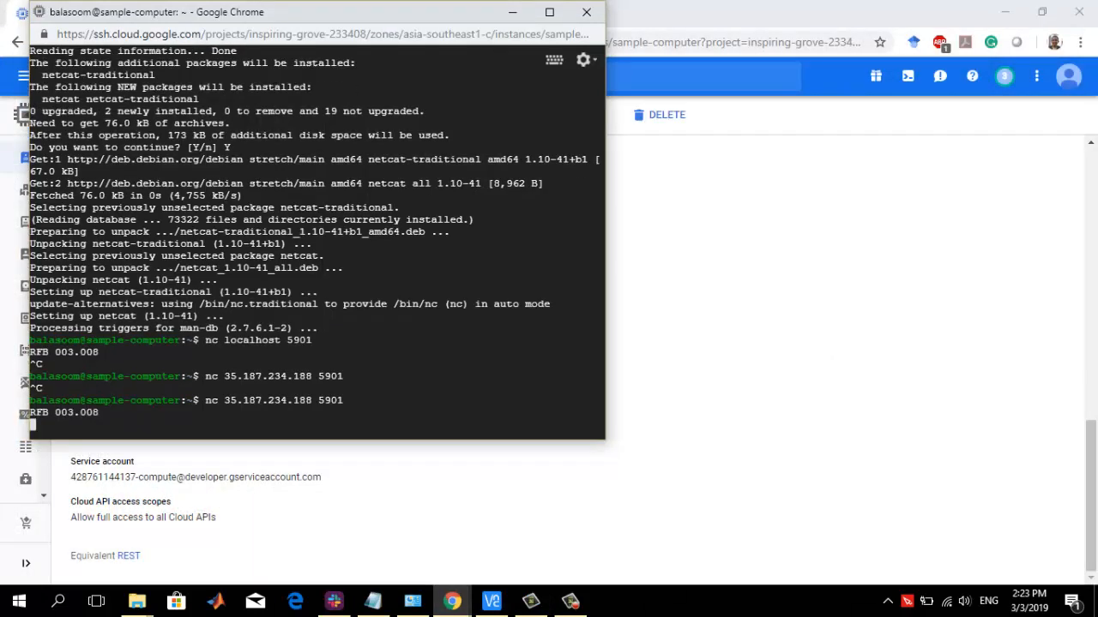
left_click_drag(30, 412, 99, 413)
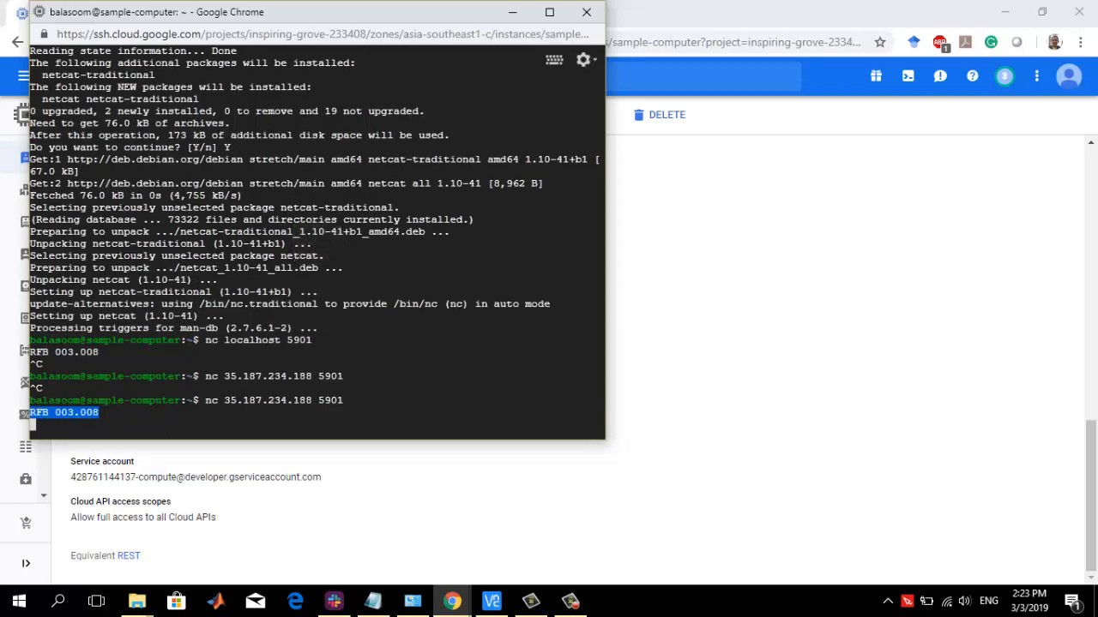
key("ctrl+c")
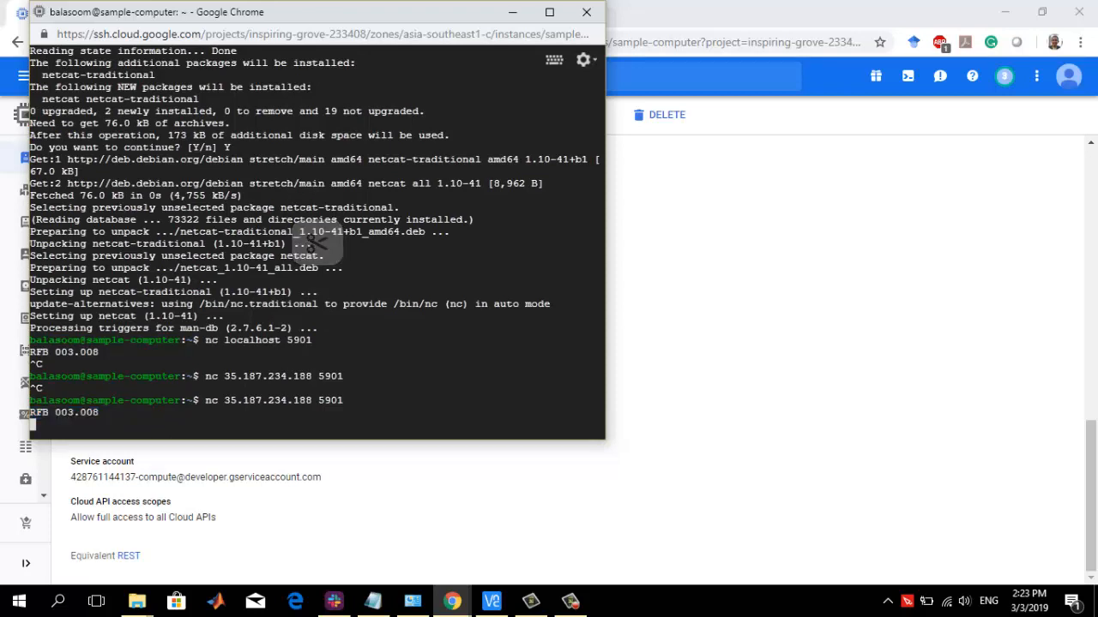
key("ctrl+c")
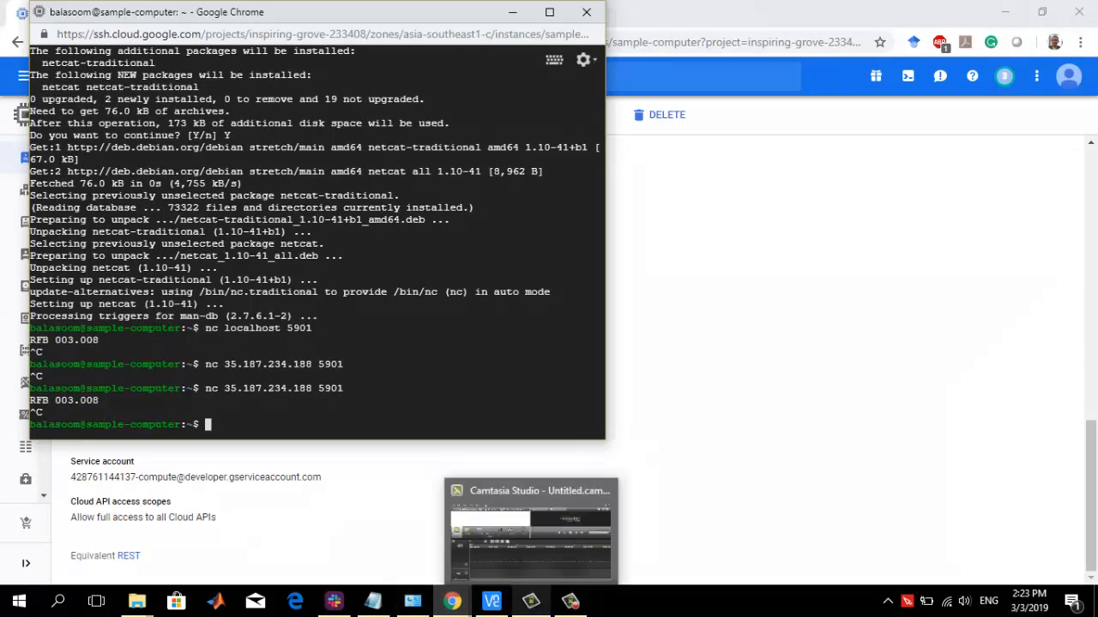
mouse_move(571, 601)
mouse_move(452, 601)
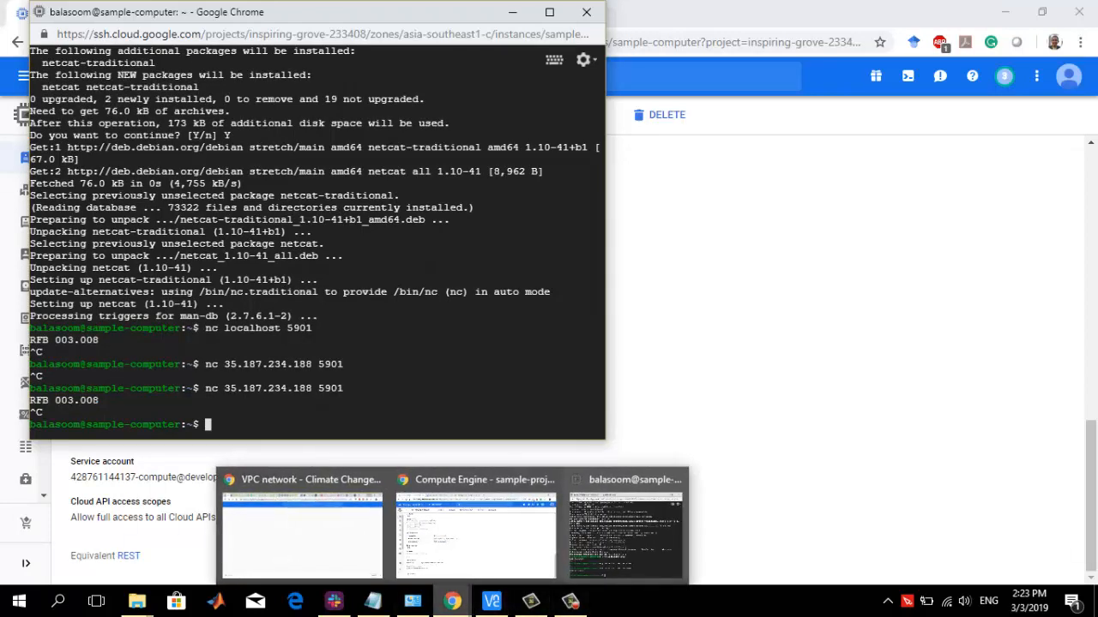
left_click(414, 549)
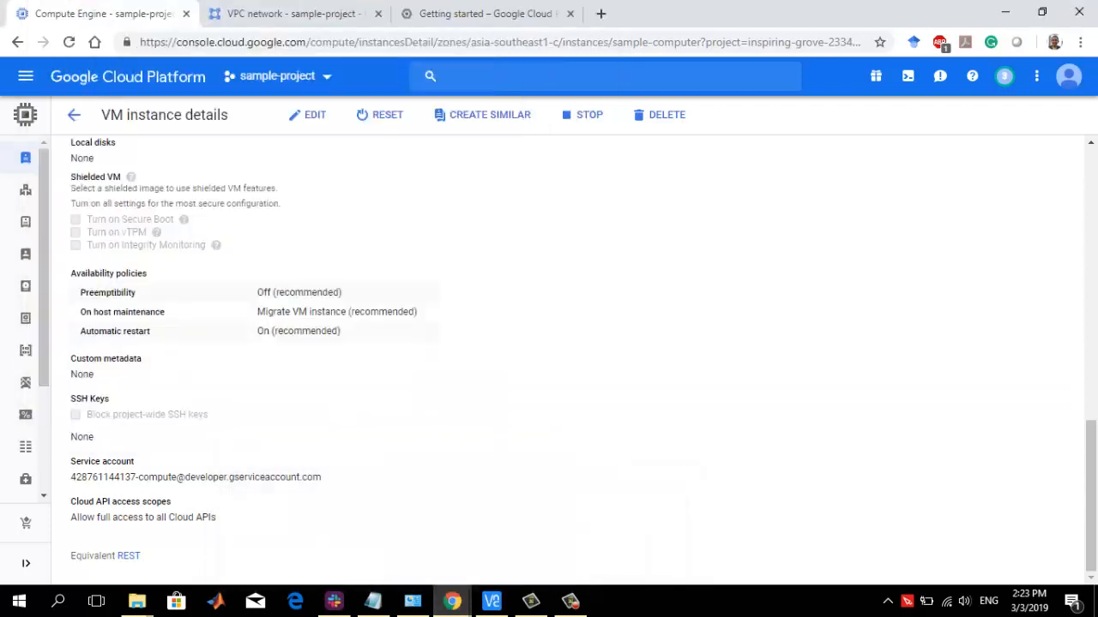
mouse_move(452, 601)
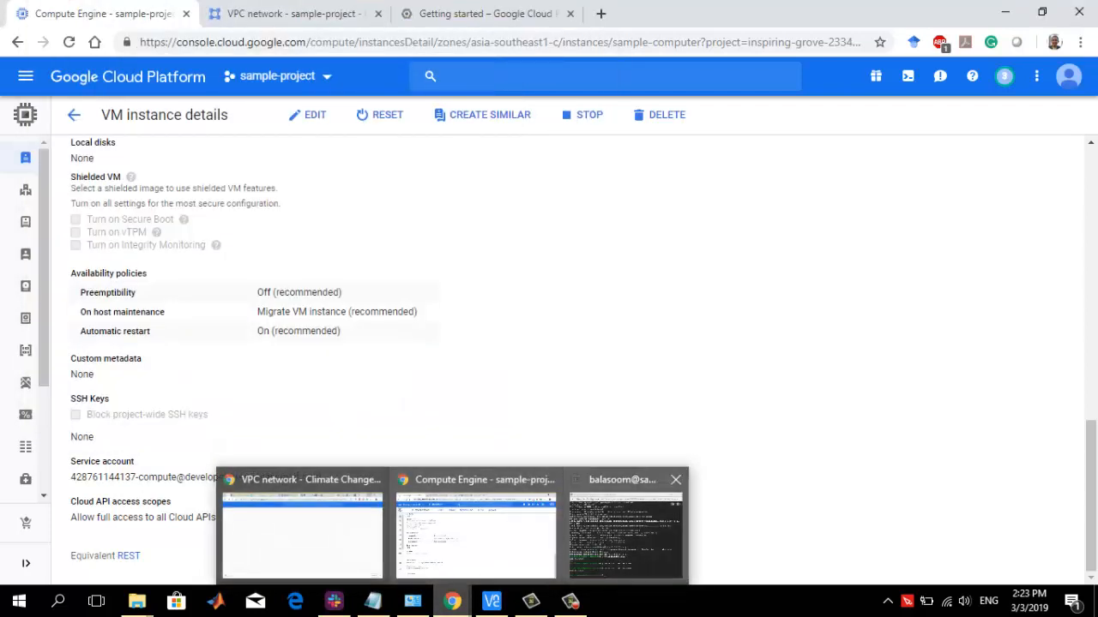
left_click(626, 531)
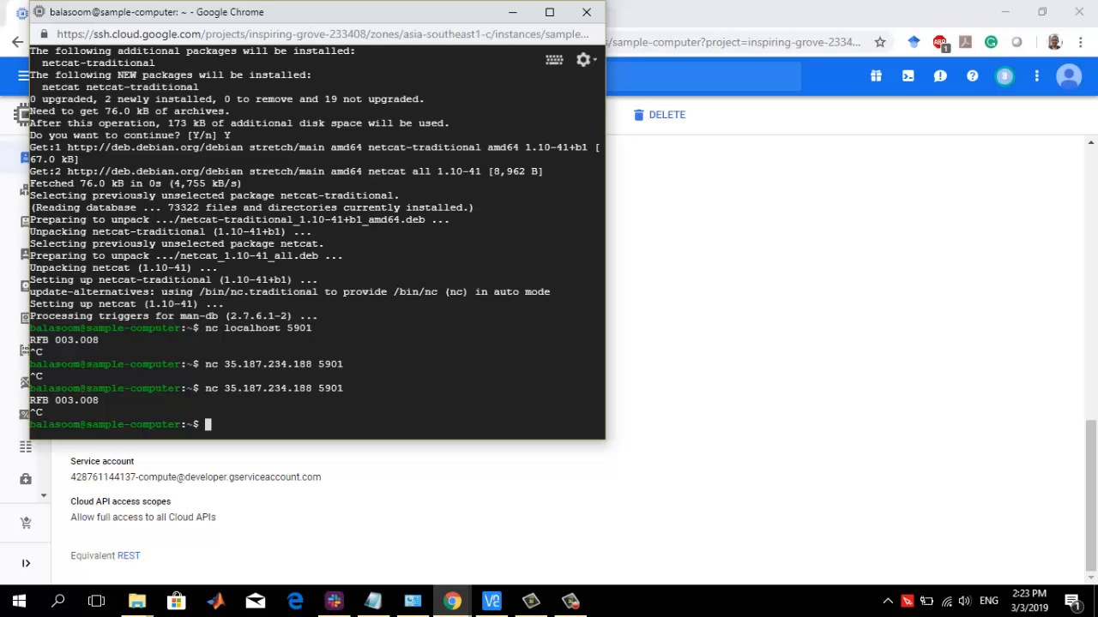
Copy vim .vnc/xstartup from the Notepad guide and run it in the SSH terminal to open the startup file
left_click(373, 601)
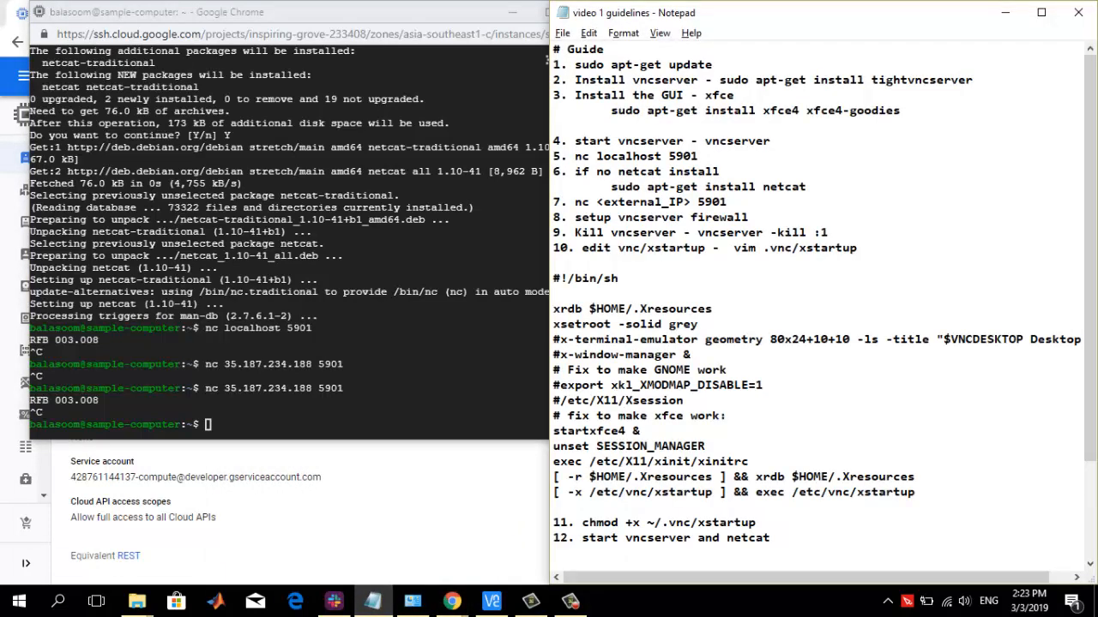
left_click_drag(735, 248, 857, 248)
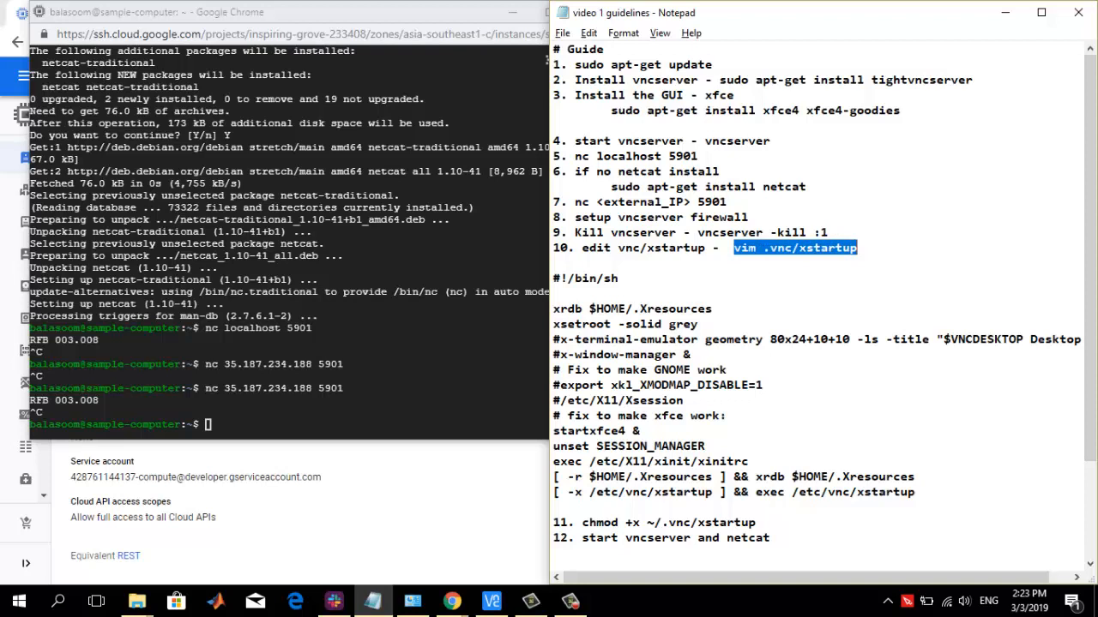
key("alt+Tab")
key("ctrl+v")
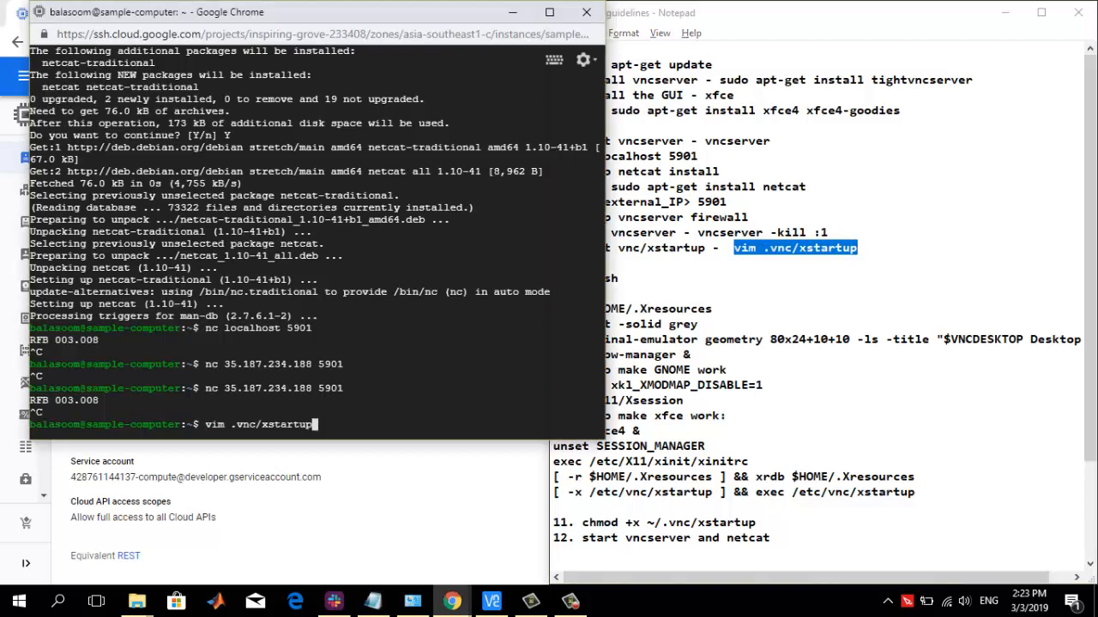
key("Return")
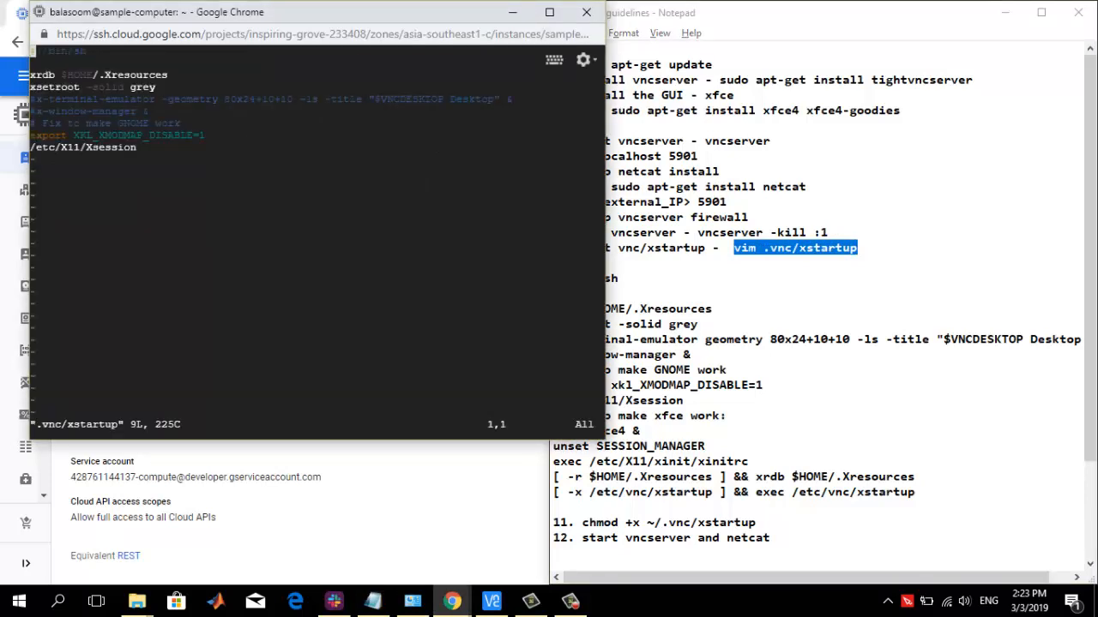
Comment out the export XKL_XMODMAP_DISABLE=1 and /etc/X11/Xsession lines in the xstartup file
left_click(729, 415)
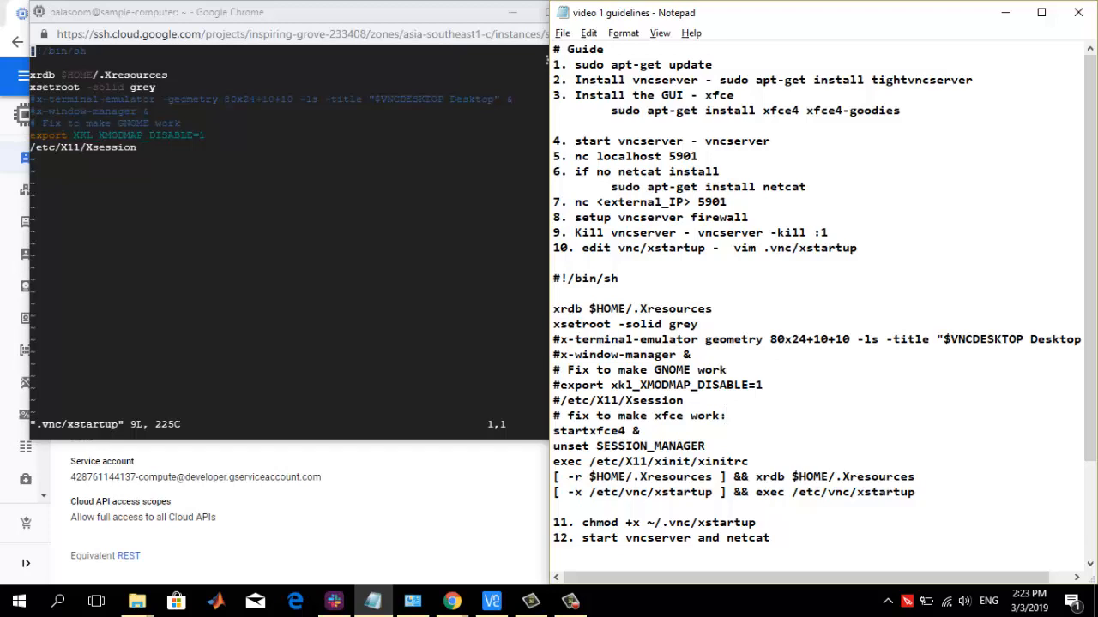
type("i")
key("alt+Tab")
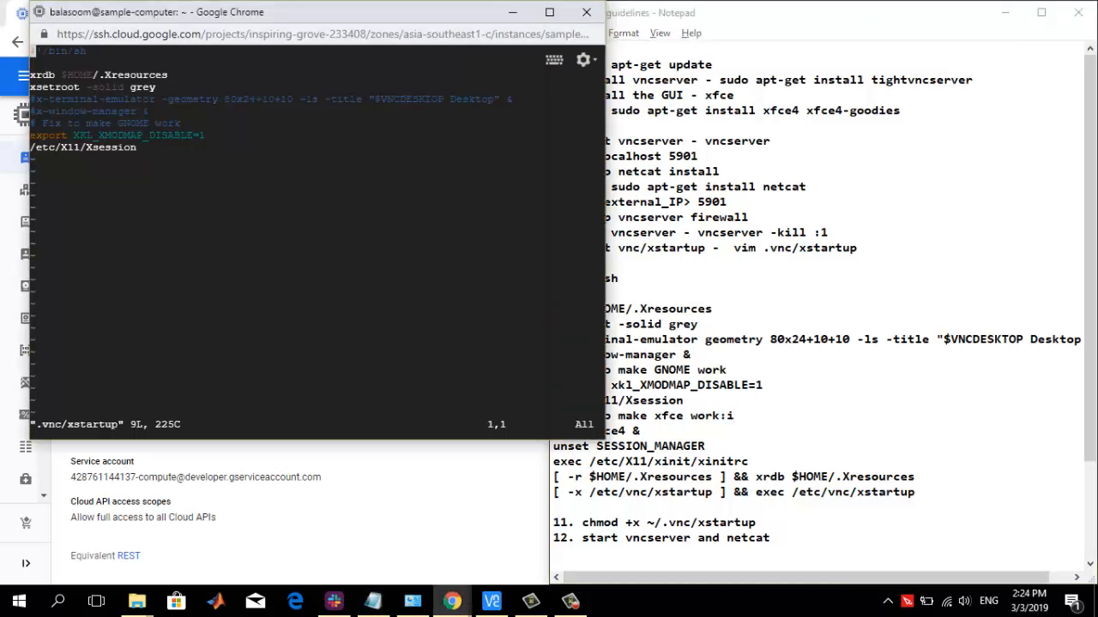
left_click(134, 147)
key("i")
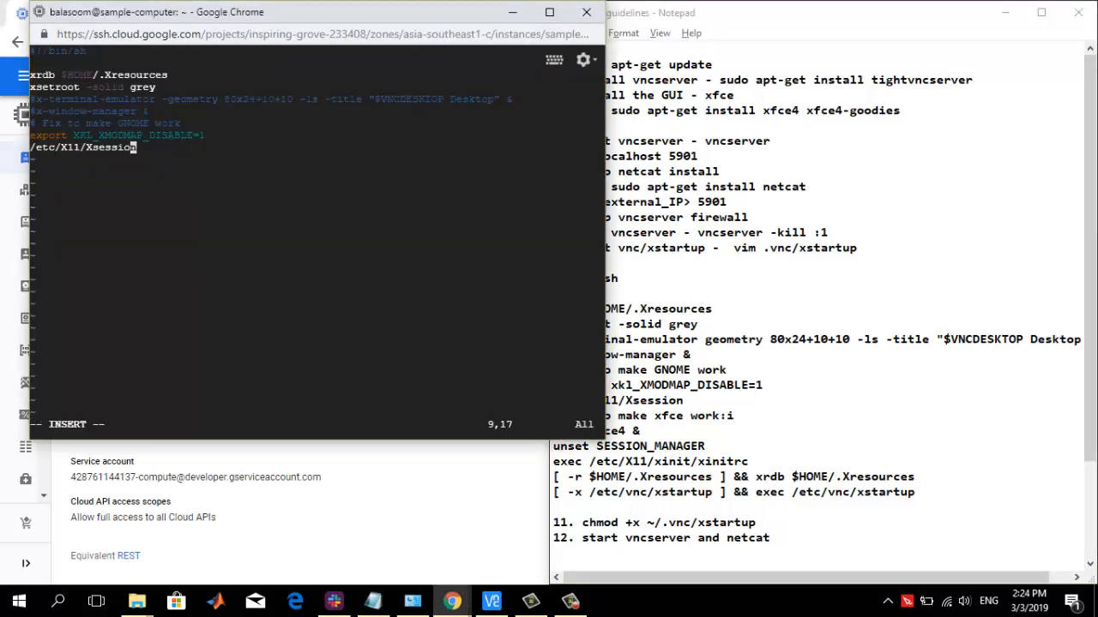
left_click(34, 135)
type("#")
left_click(32, 148)
type("#")
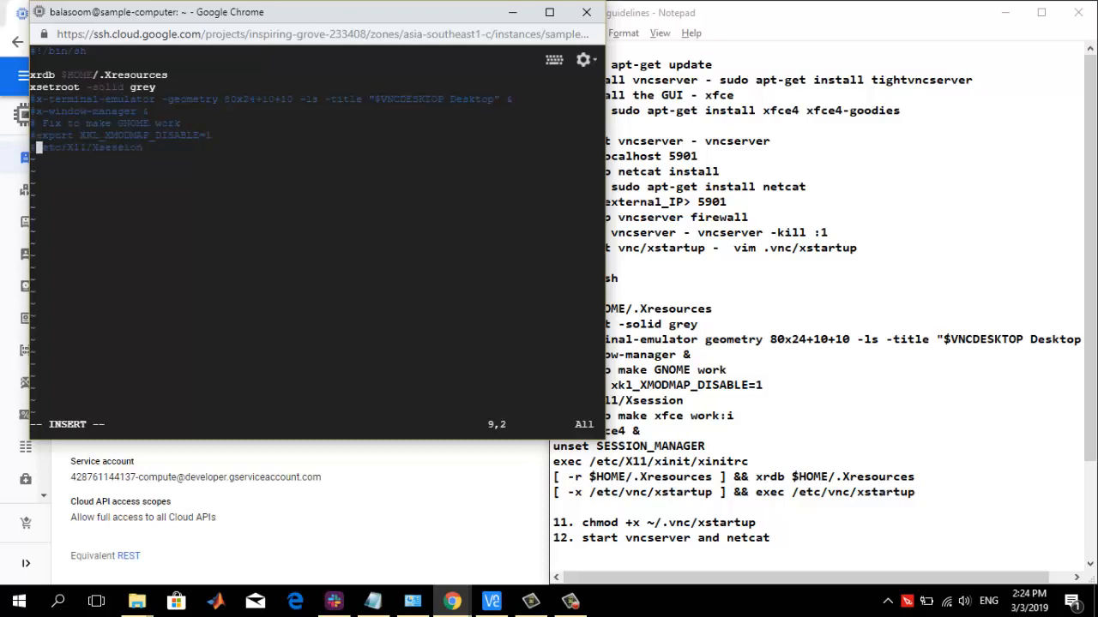
Append the guide's Xfce block, from the "fix to make xfce work" comment through exec /etc/vnc/xstartup, to the startup file, and save and quit vim
left_click(146, 148)
key("Return")
key("alt+Tab")
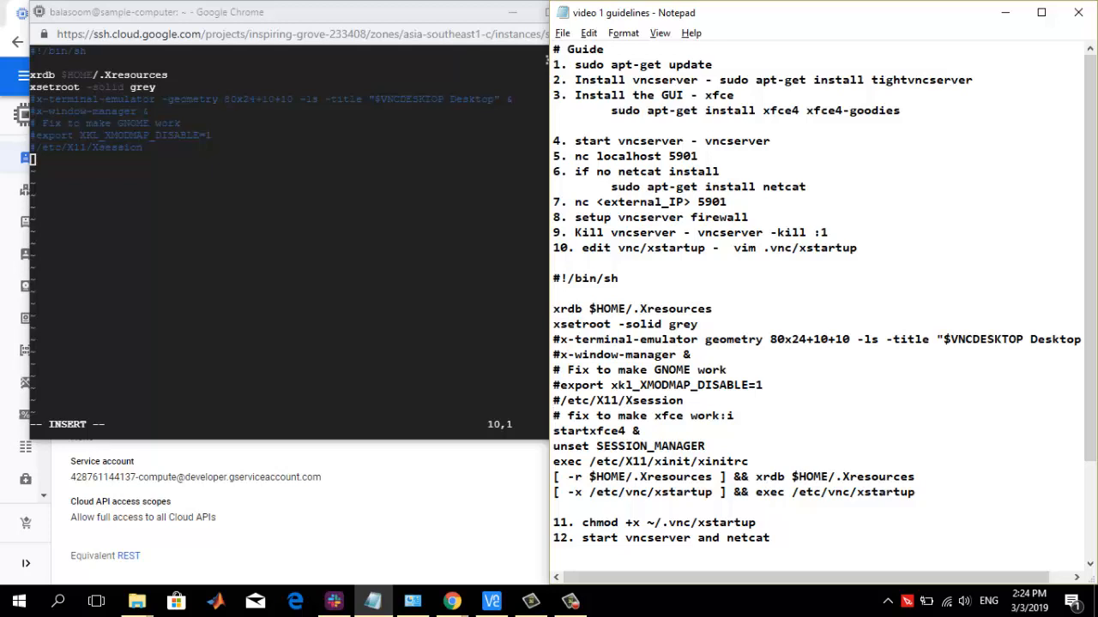
left_click_drag(554, 416, 891, 507)
key("ctrl+c")
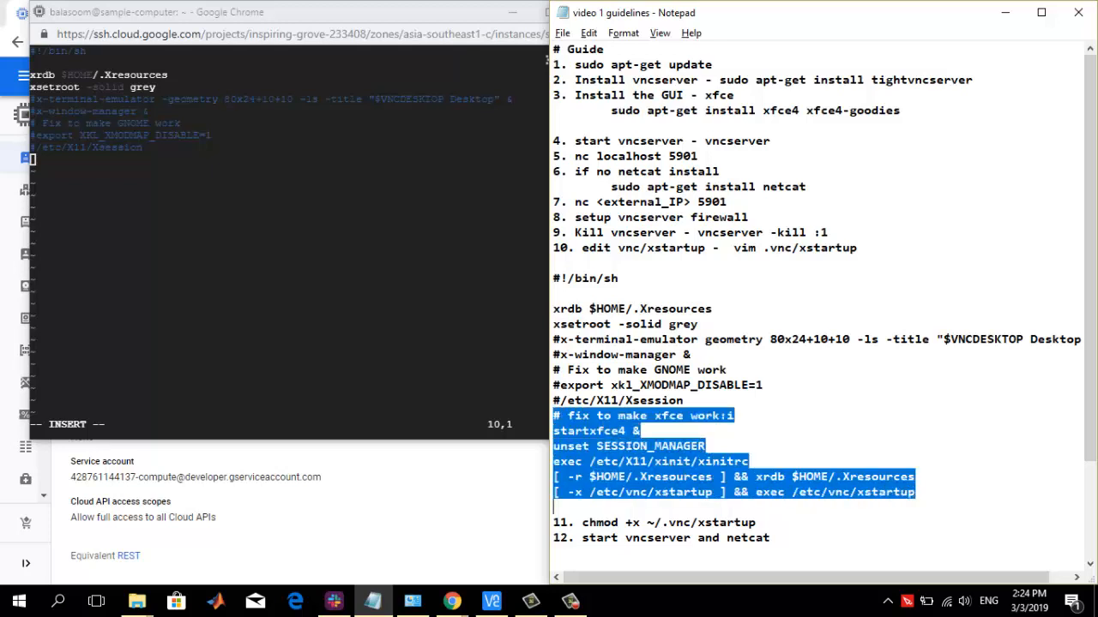
key("alt+Tab")
key("ctrl+v")
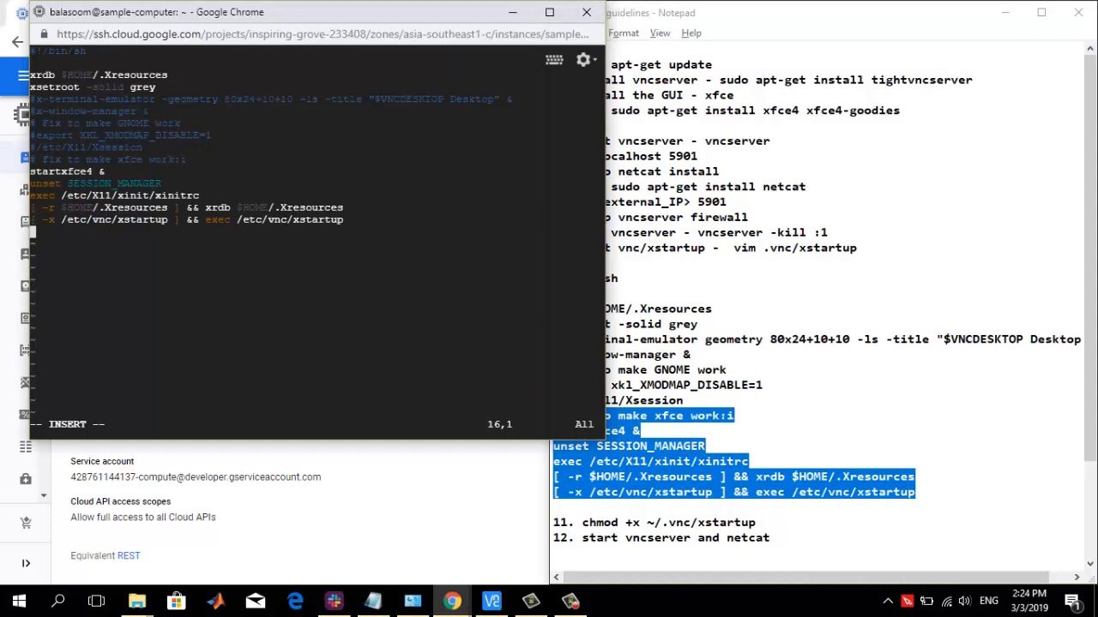
key("Escape")
type(":wq")
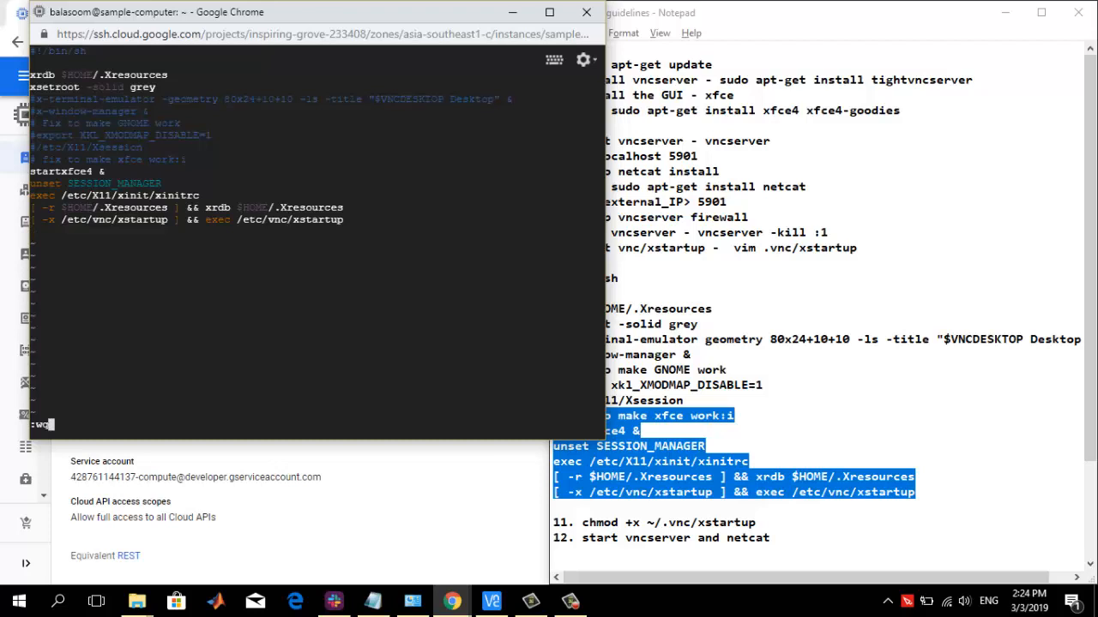
key("Return")
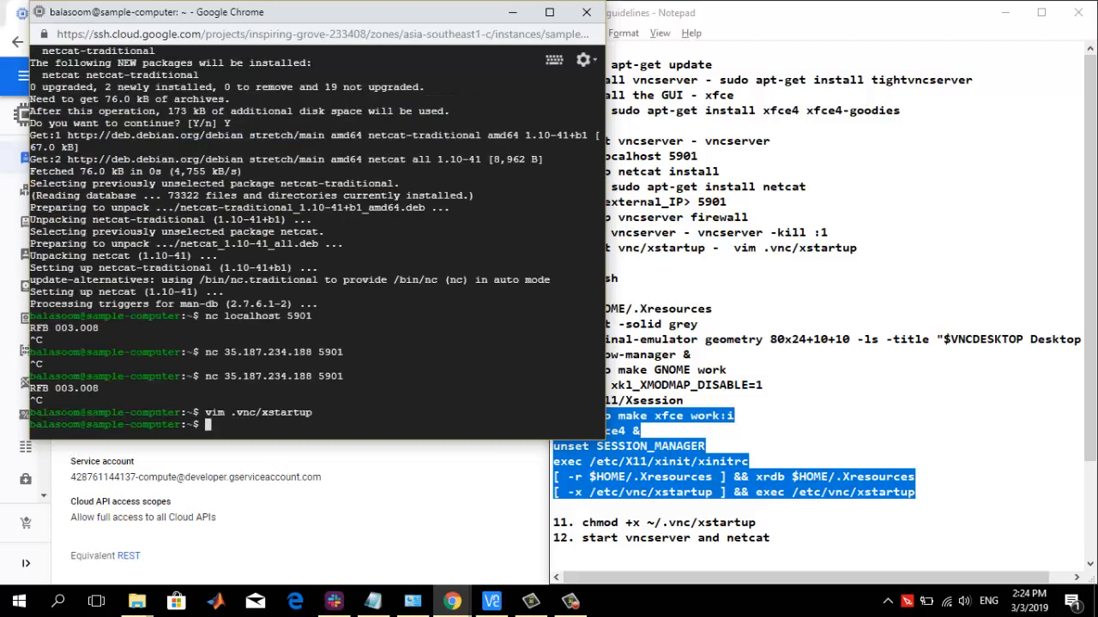
Make the startup file executable by copying chmod +x ~/.vnc/xstartup from the guide and running it in the SSH terminal
left_click(693, 355)
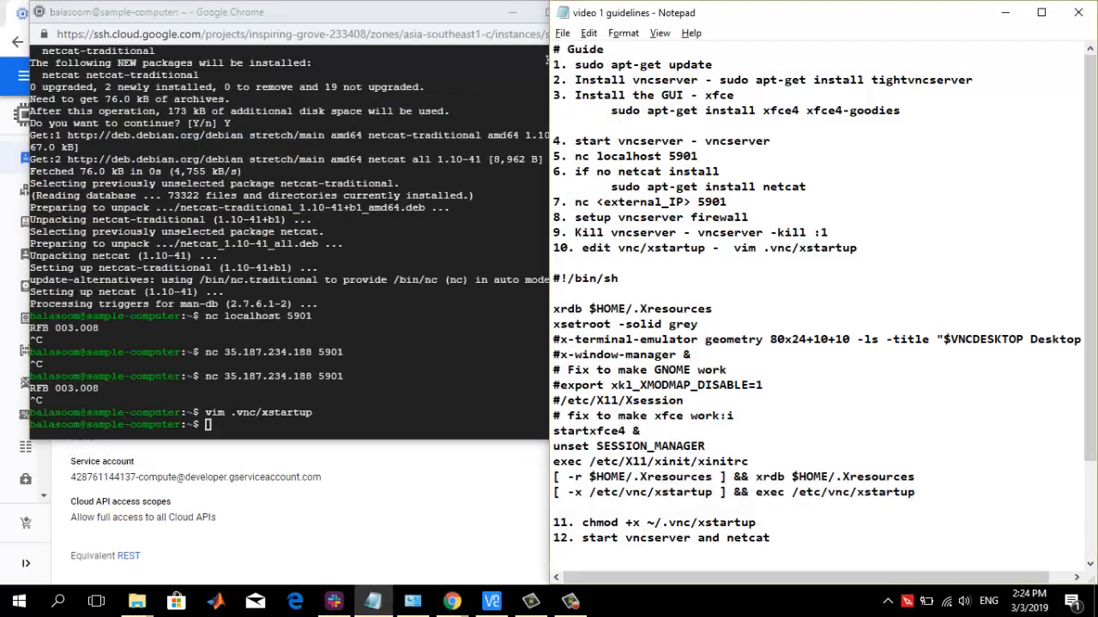
left_click_drag(583, 522, 756, 522)
key("ctrl+c")
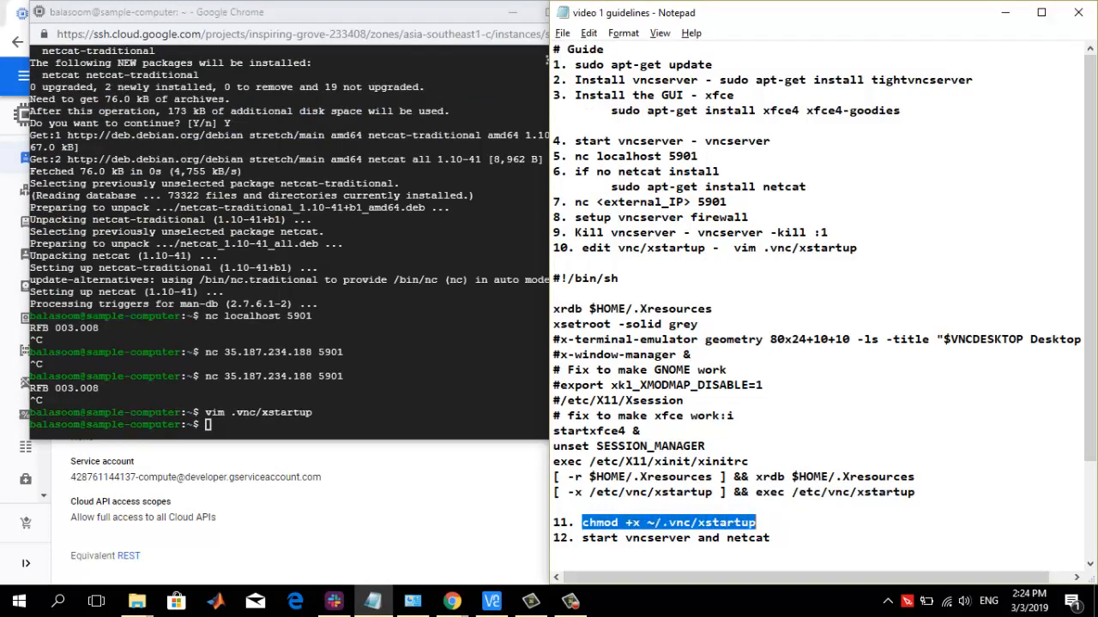
left_click(452, 600)
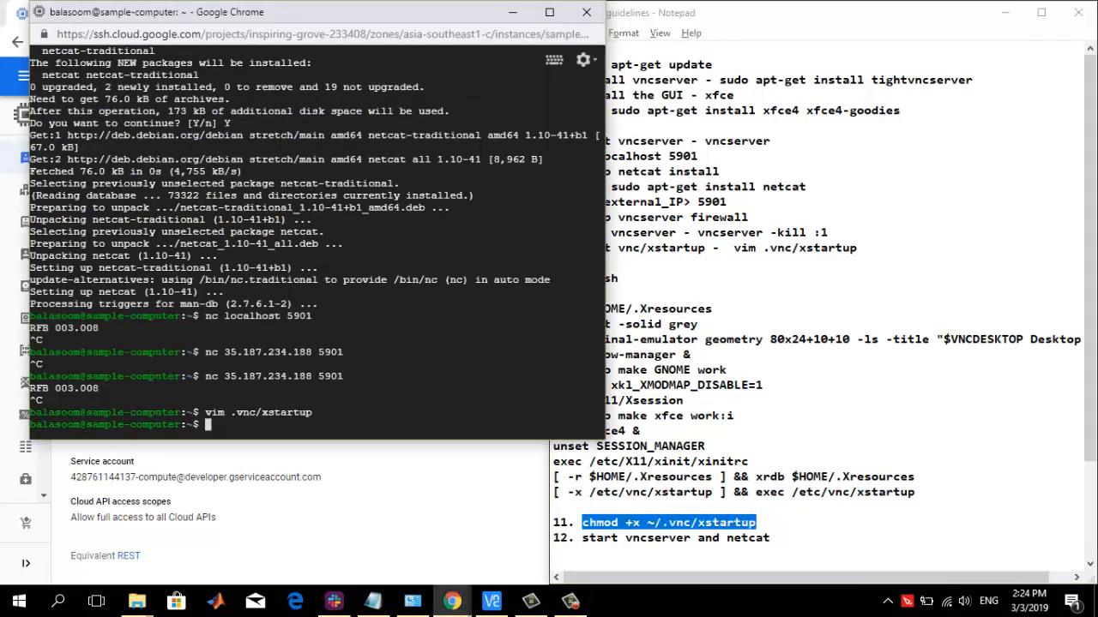
key("ctrl+v")
key("Return")
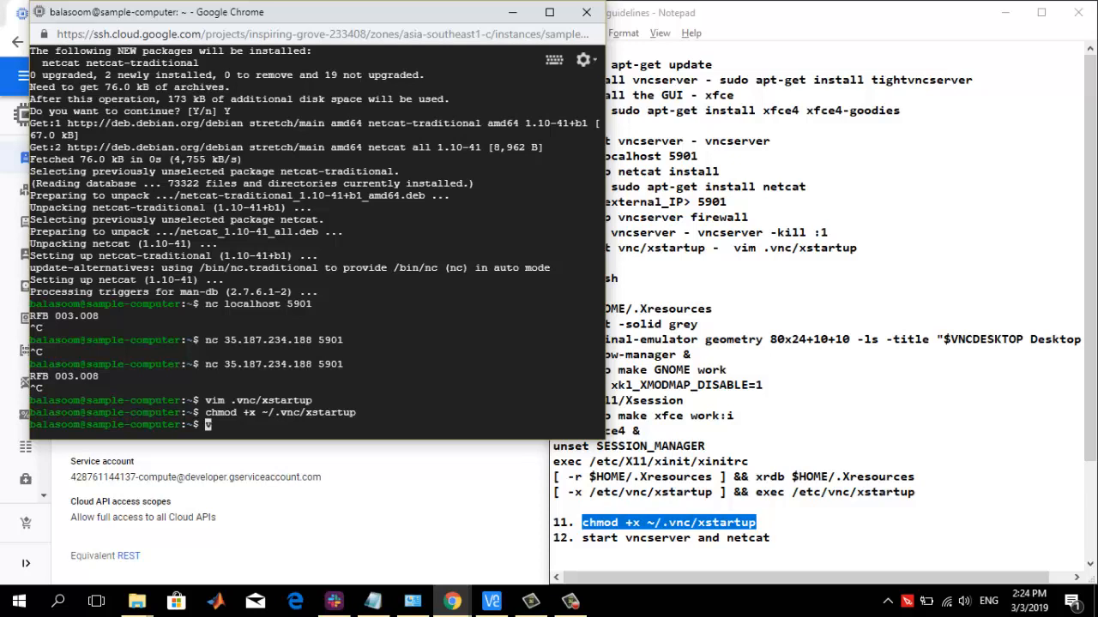
Restart the VNC server by running vncserver -kill :1 followed by vncserver
type("vncserver -kill :1")
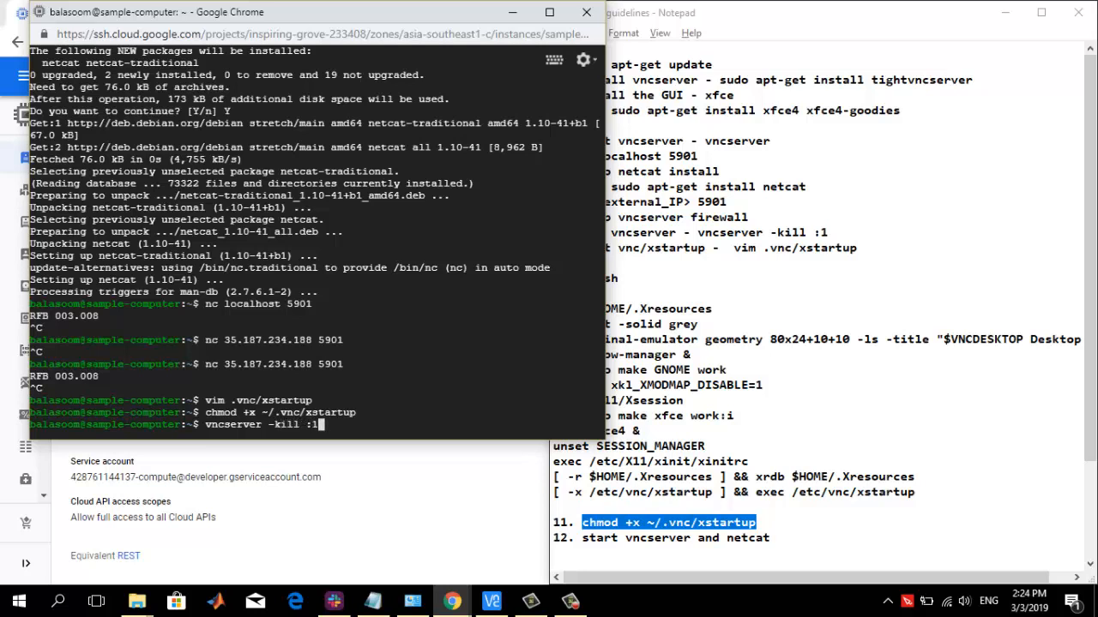
key("Return")
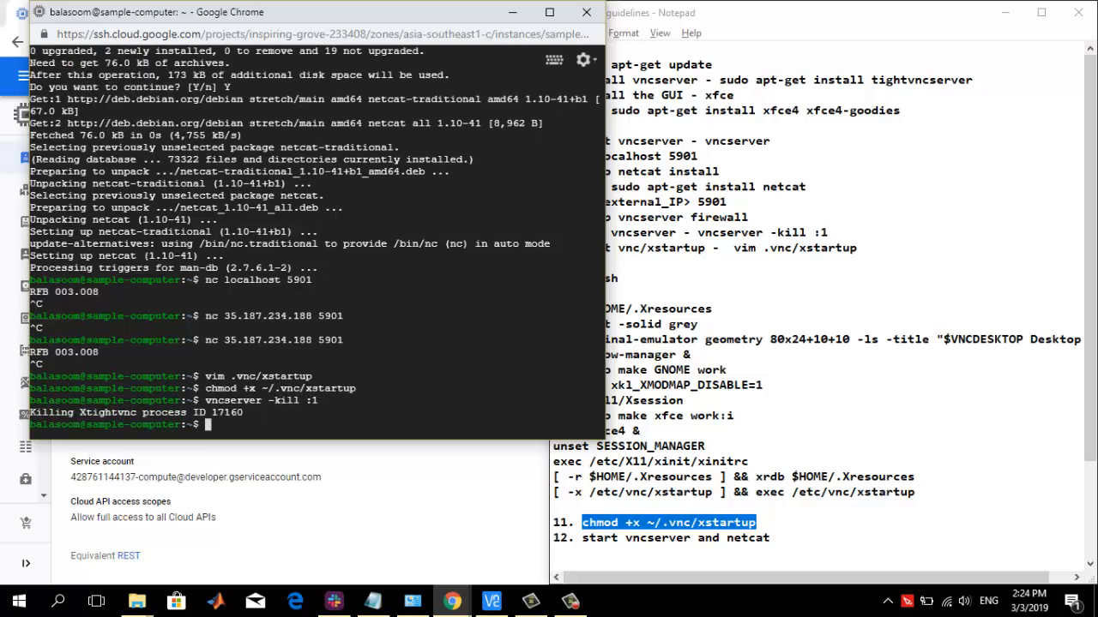
type("vncserver")
key("Return")
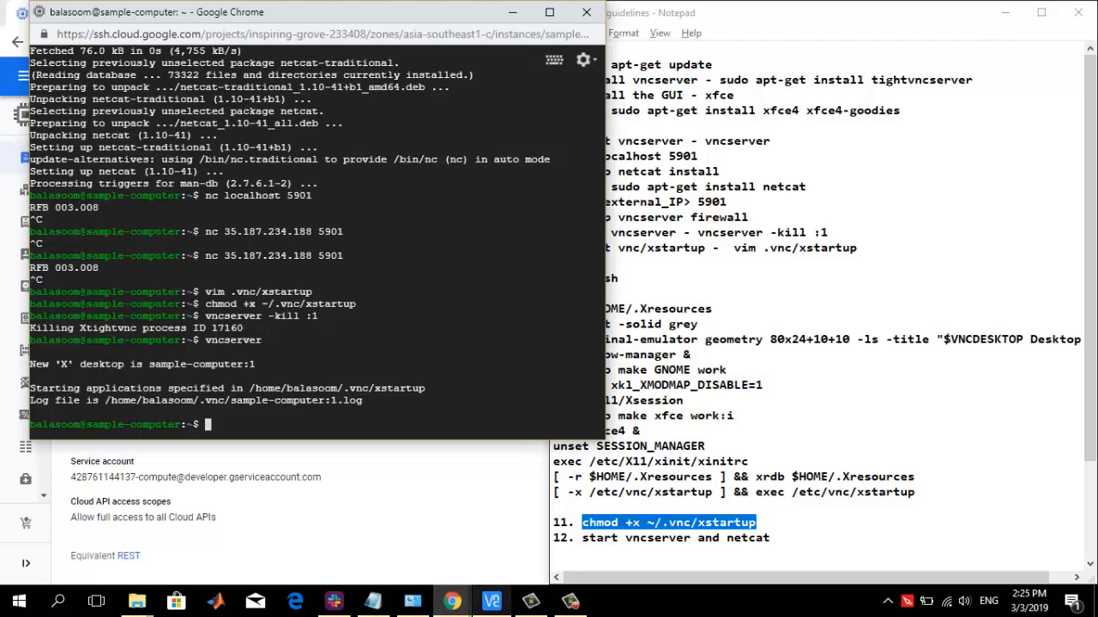
left_click(492, 600)
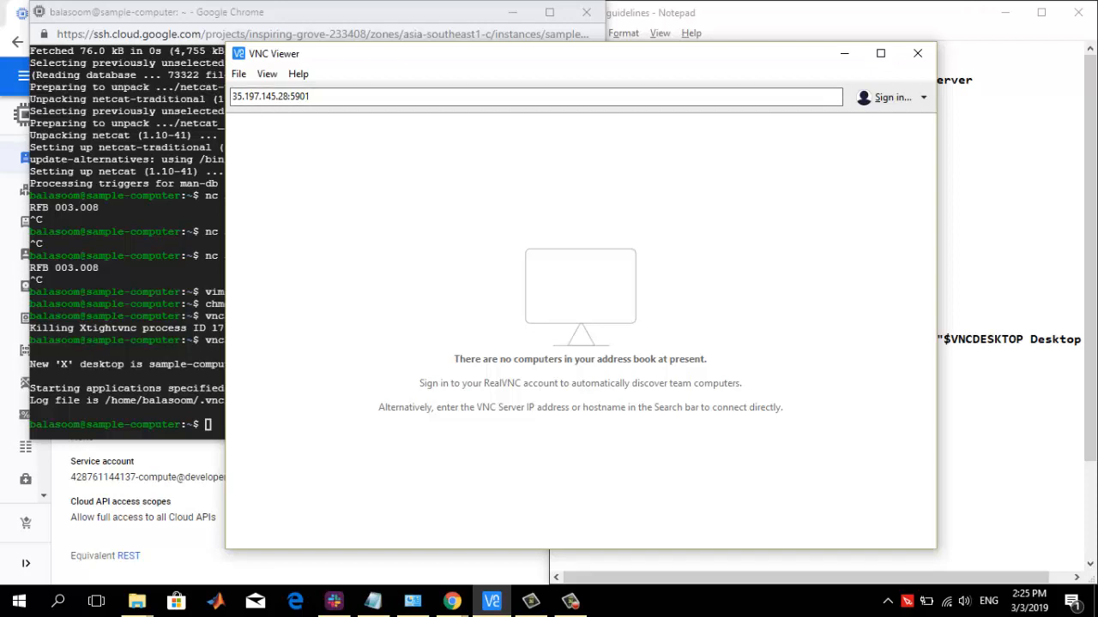
left_click(238, 74)
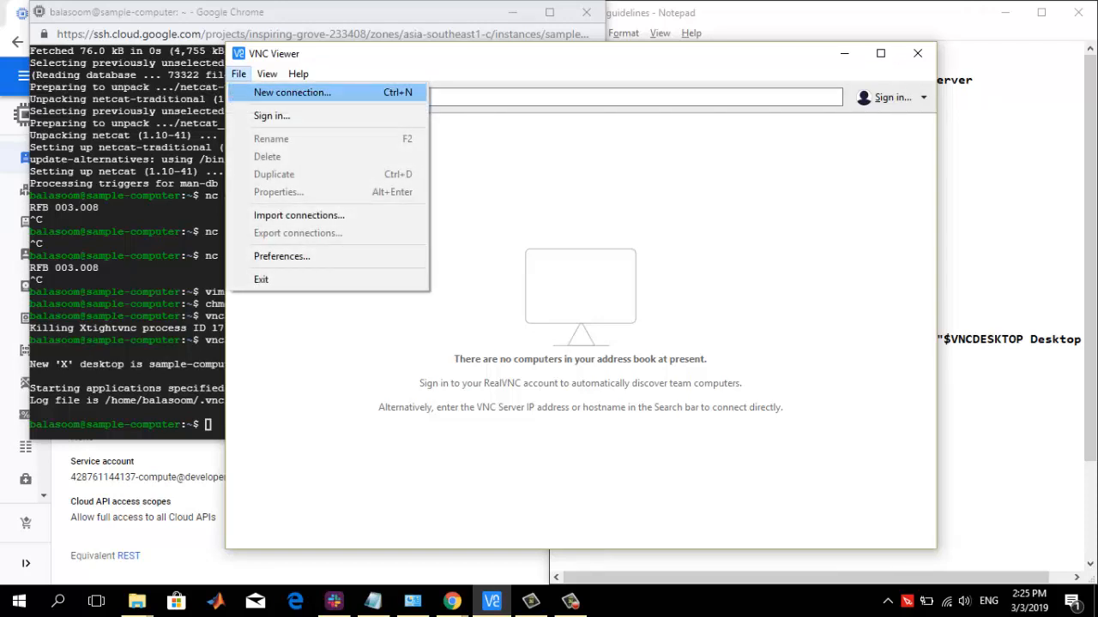
left_click(293, 93)
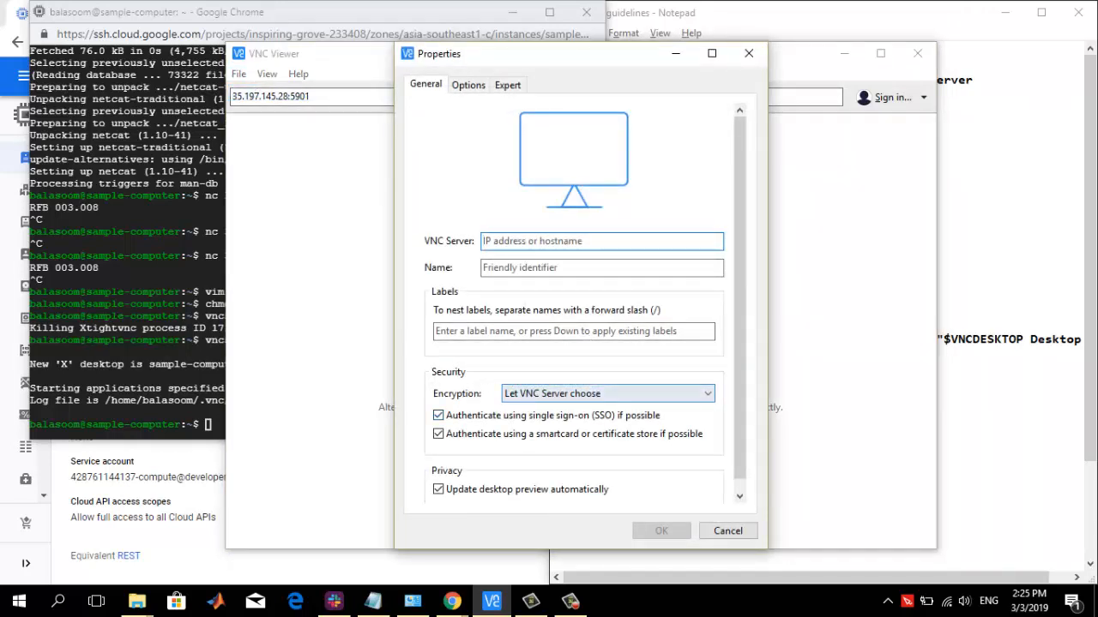
left_click(728, 530)
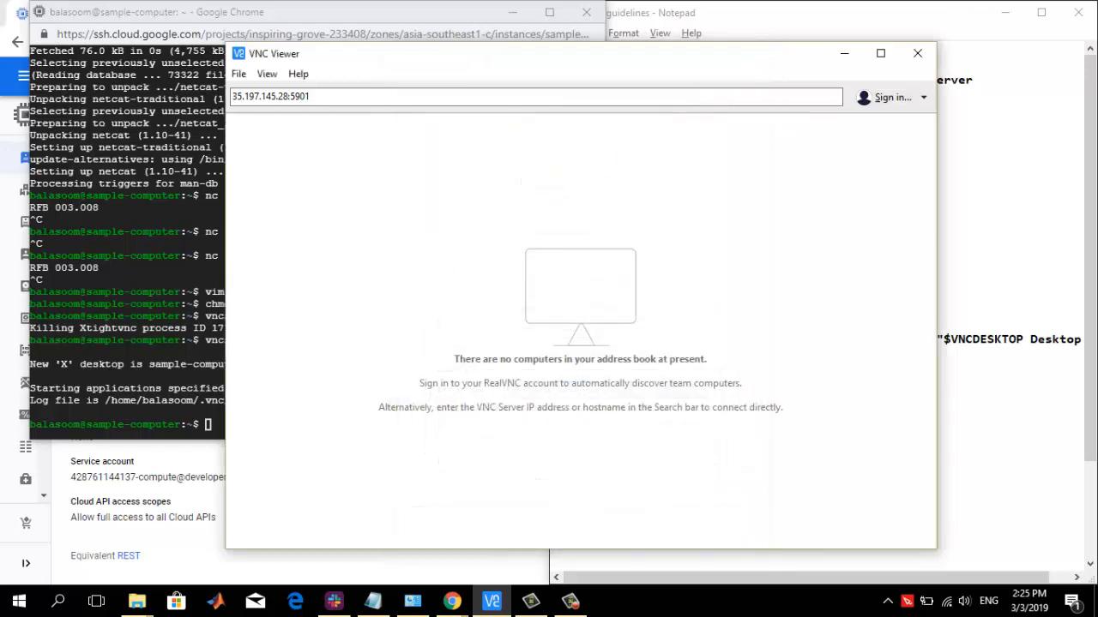
Copy the external IP address of sample-computer from the VM instances list in the Google Cloud console
left_click(194, 541)
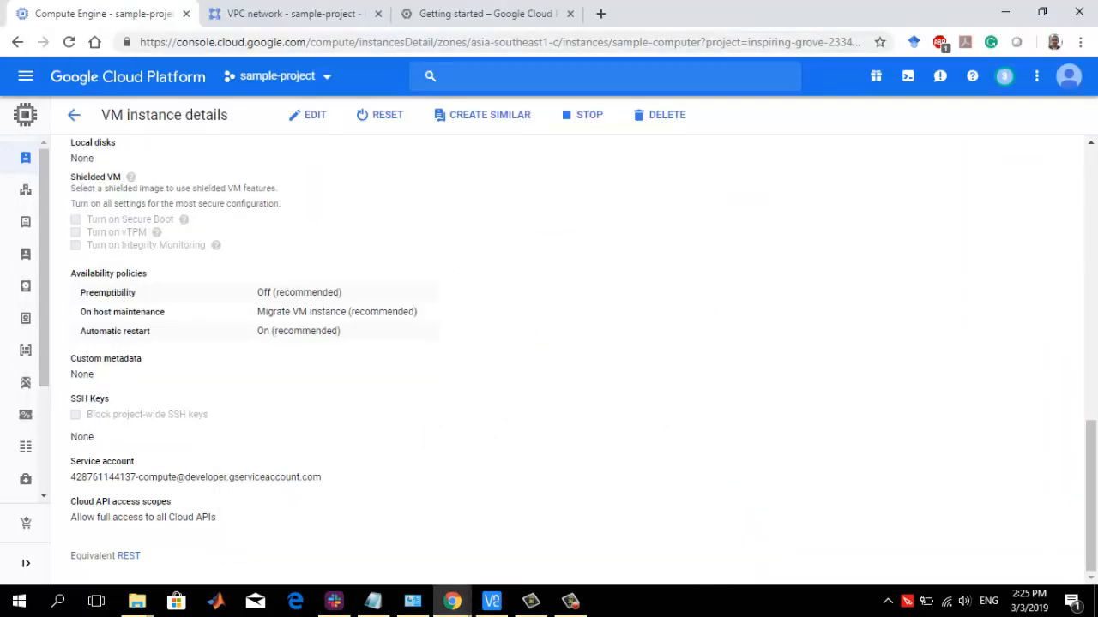
left_click(17, 42)
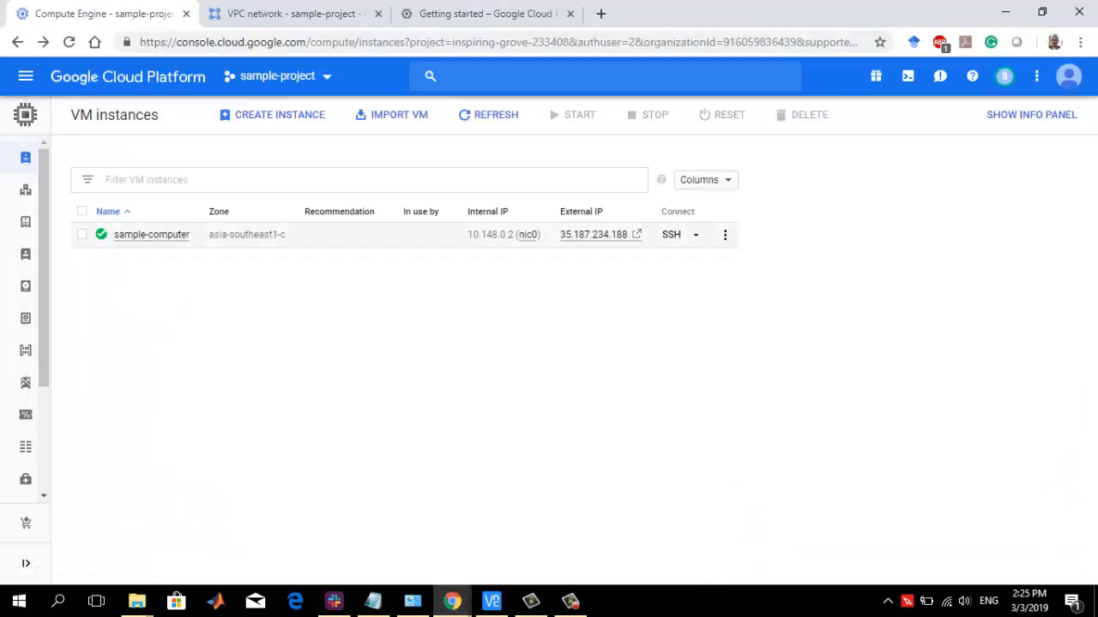
left_click_drag(559, 234, 629, 234)
key("ctrl+c")
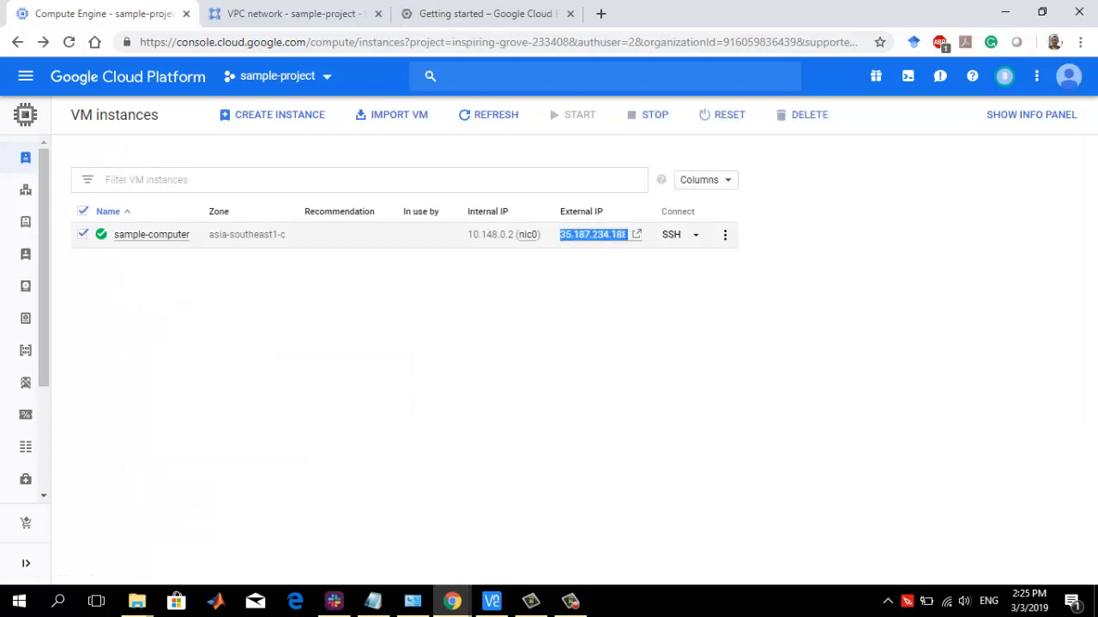
Replace the IP in VNC Viewer's address with the copied one, making it 35.187.234.188:5901, and connect
left_click(491, 601)
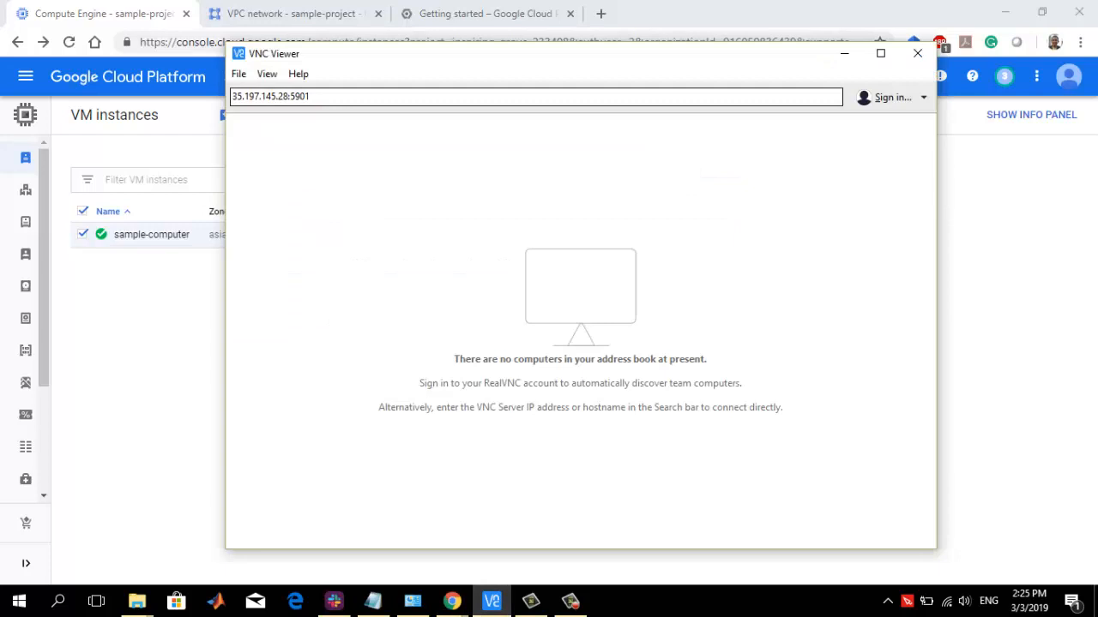
left_click(283, 96)
left_click_drag(290, 96, 231, 96)
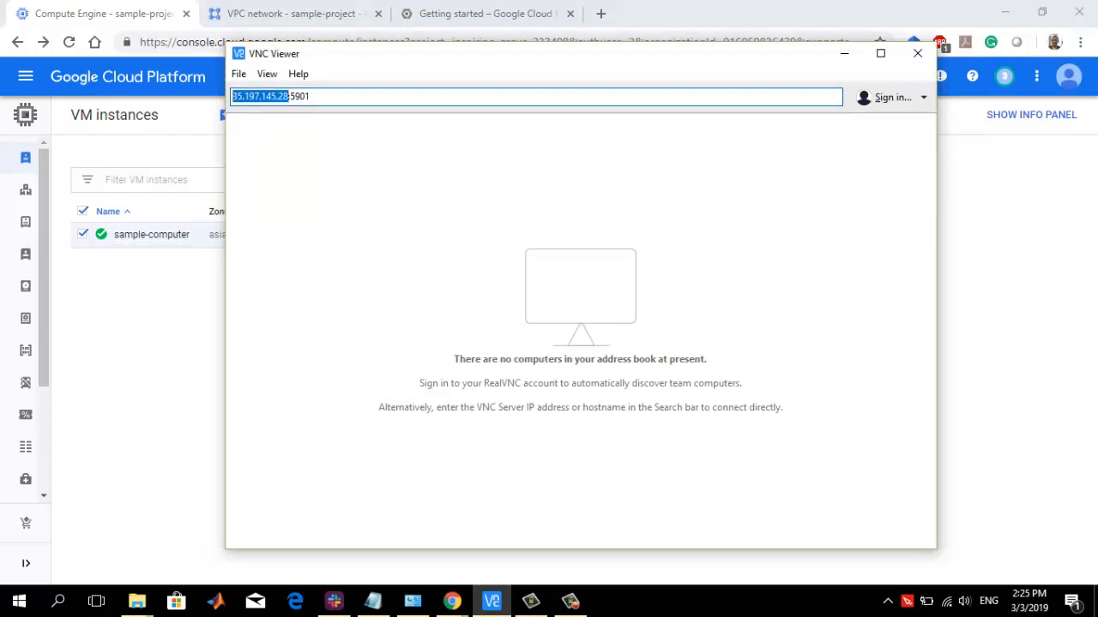
key("ctrl+v")
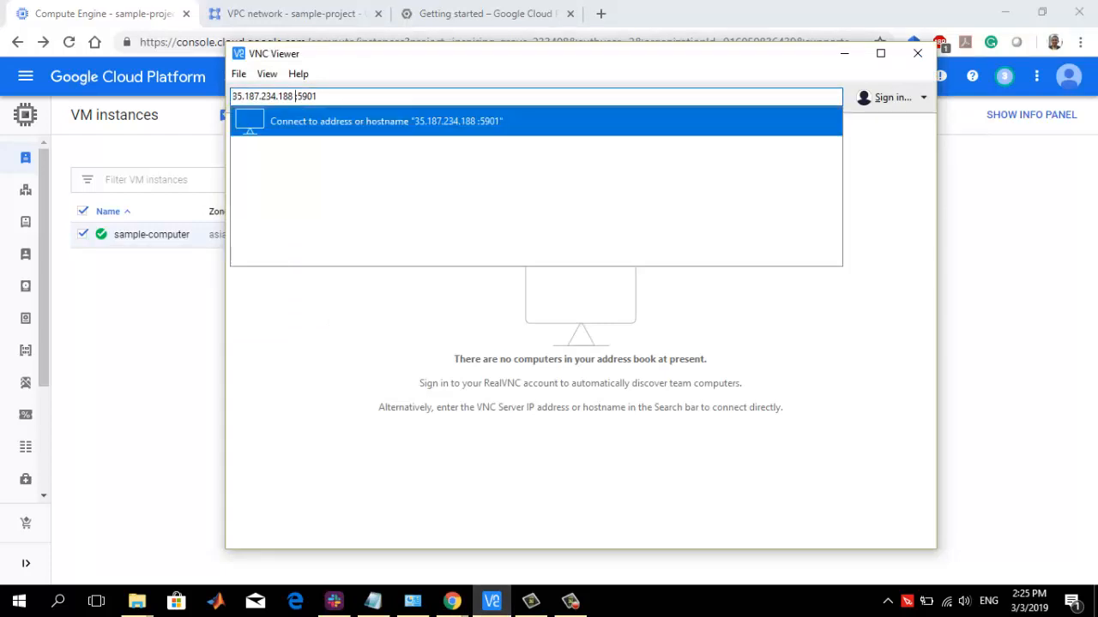
key("BackSpace")
key("Return")
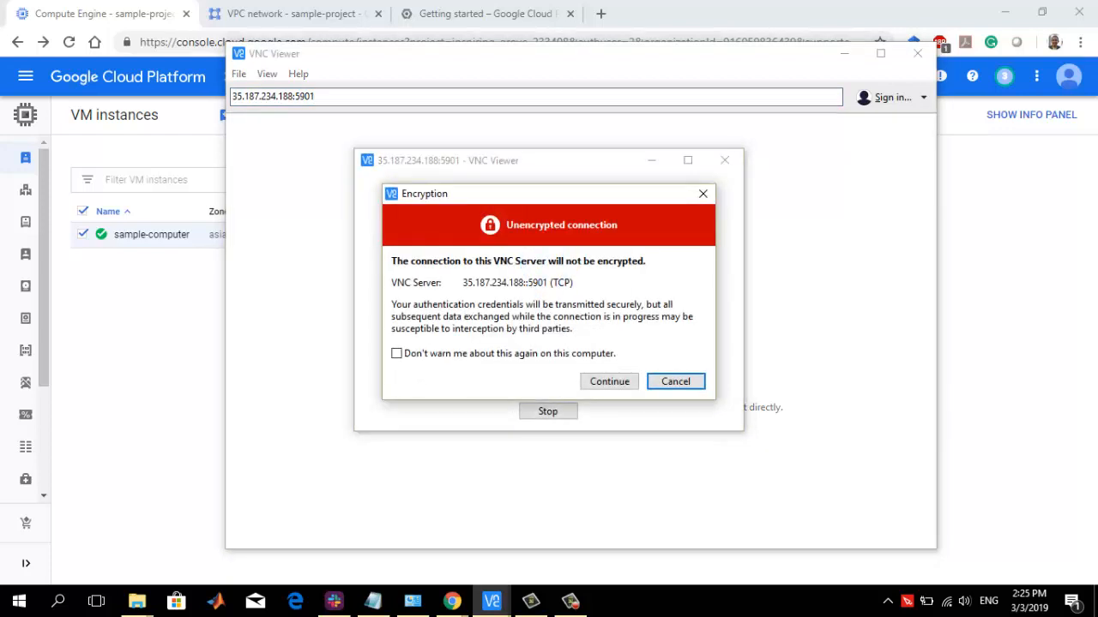
Accept the unencrypted connection, enter the VNC password, enable Remember password, and log in to the remote desktop
key("Left")
key("Return")
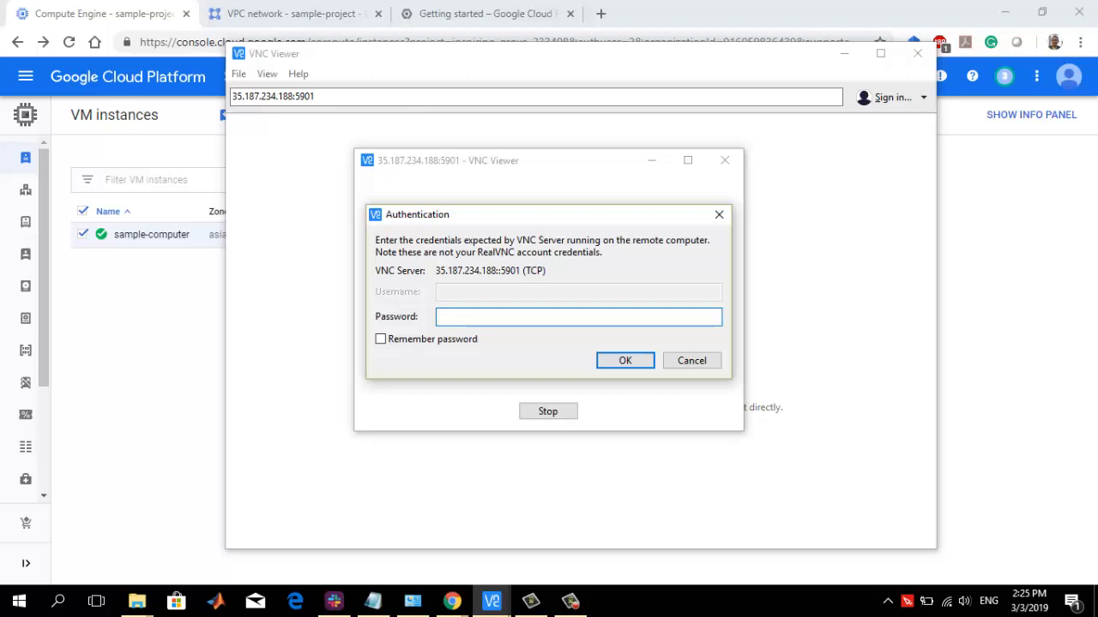
type("*******")
left_click(381, 340)
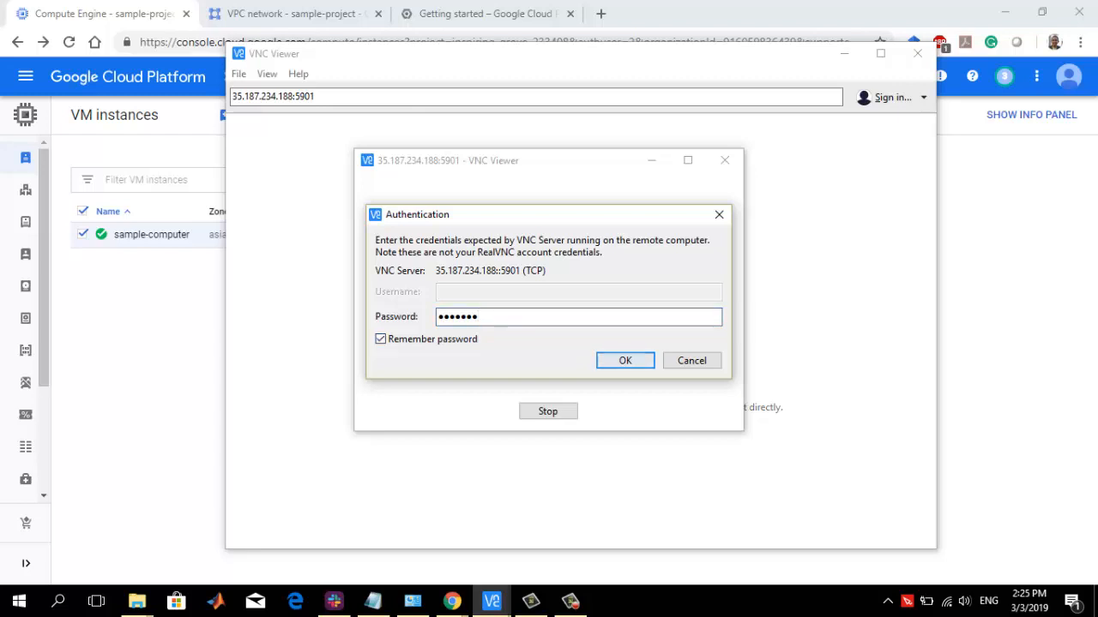
left_click(625, 361)
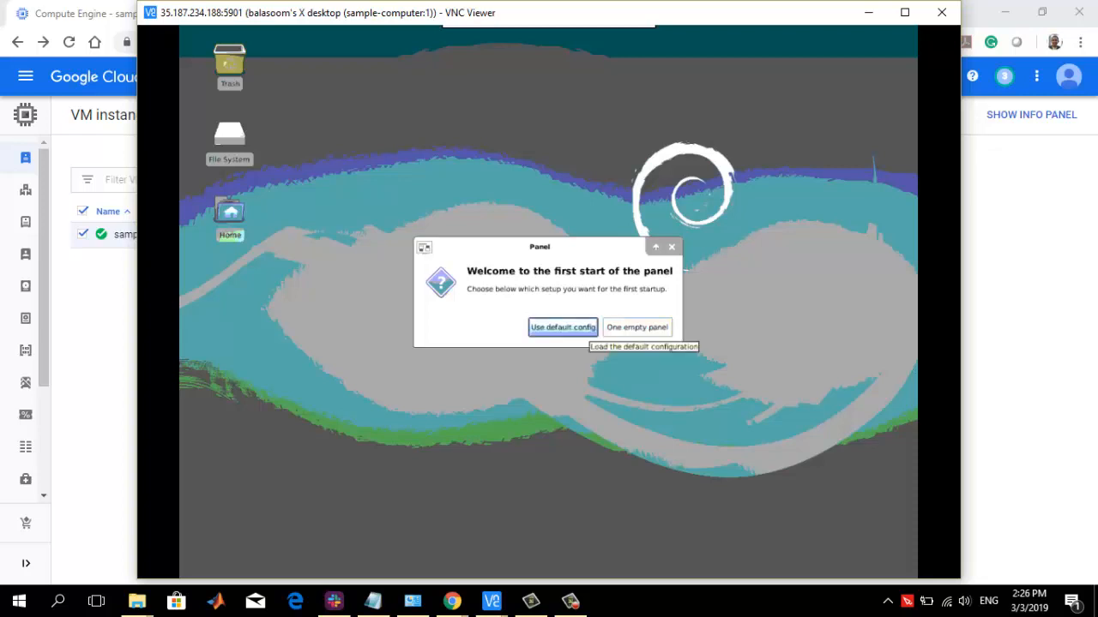
Set up the Xfce panel with the default config and dismiss the remaining startup dialogs
left_click(562, 327)
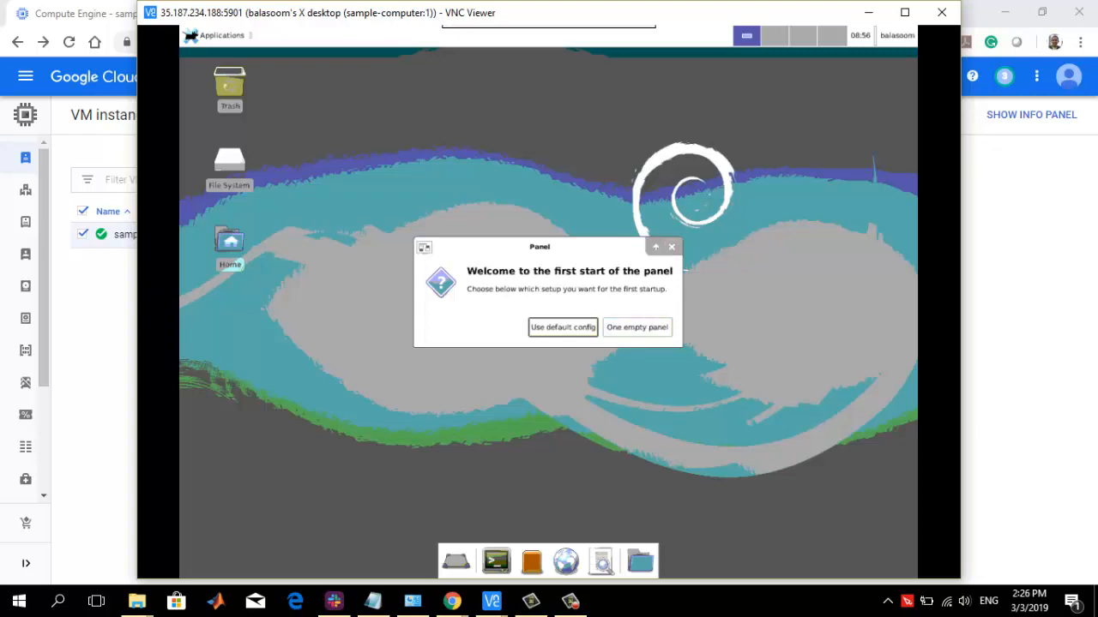
left_click(563, 327)
left_click(643, 353)
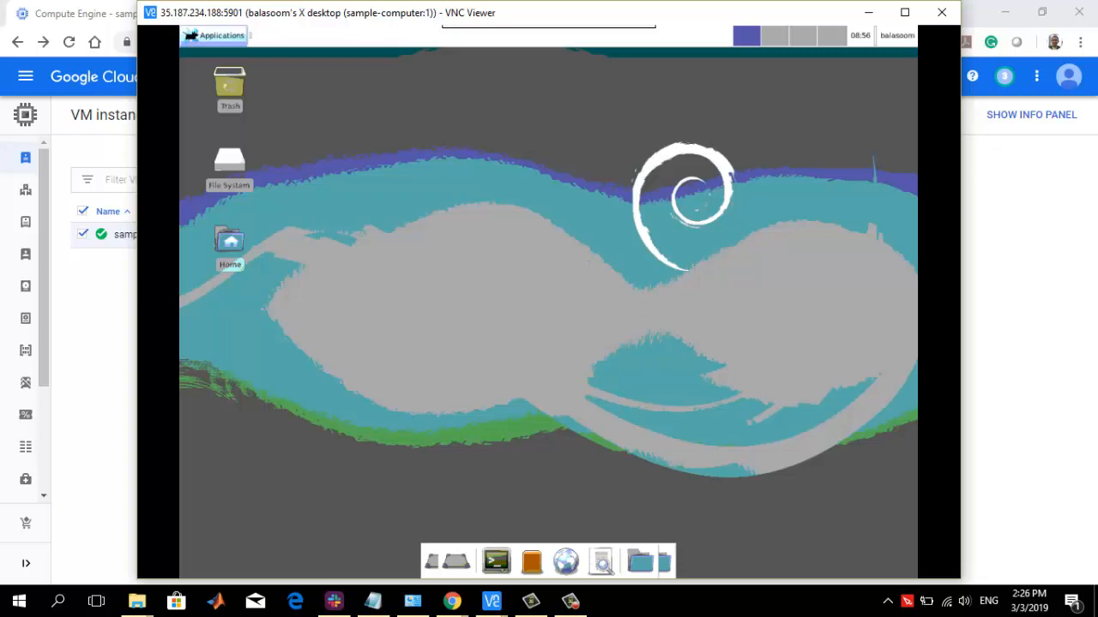
Test the remote desktop by opening the Terminal Emulator, and close it again
left_click(214, 35)
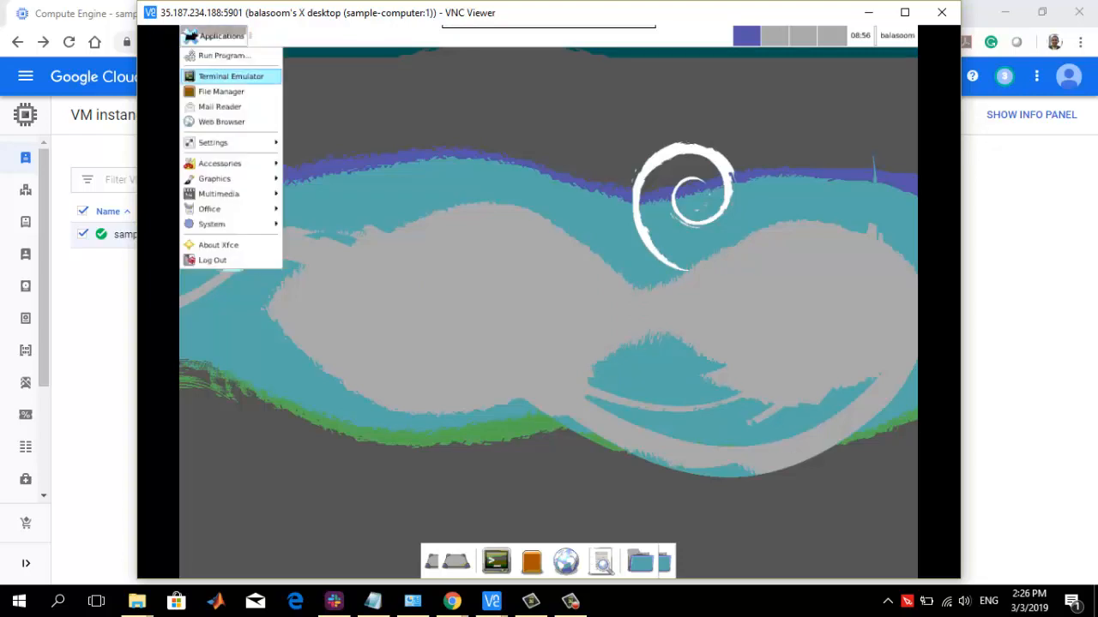
left_click(230, 75)
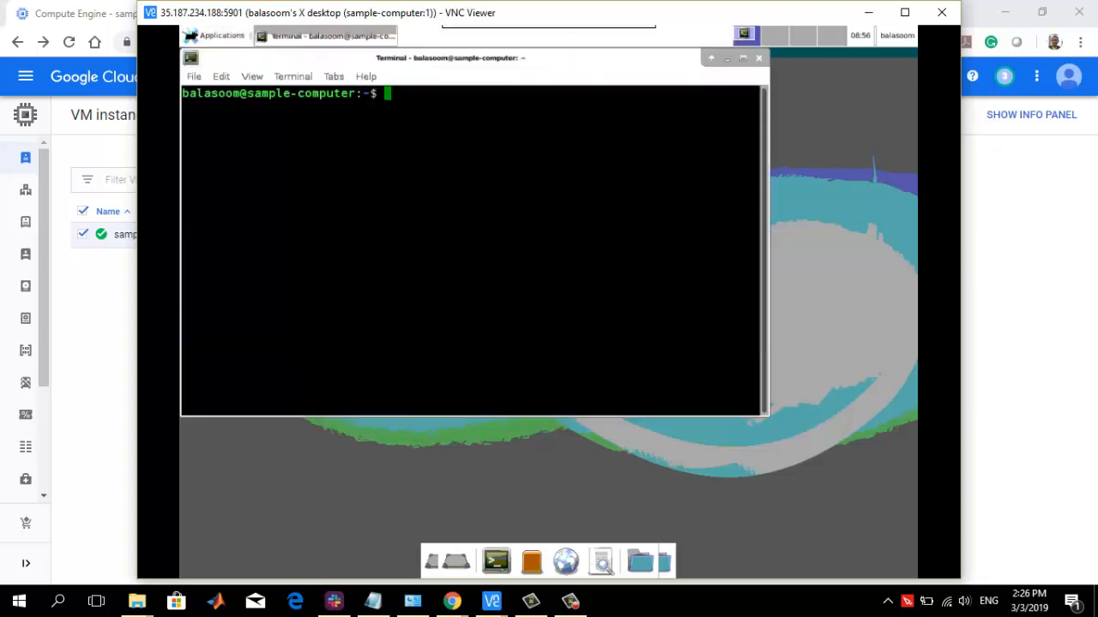
left_click(758, 58)
Try to launch the default Web Browser on the Xfce desktop and return to the empty desktop
left_click(214, 35)
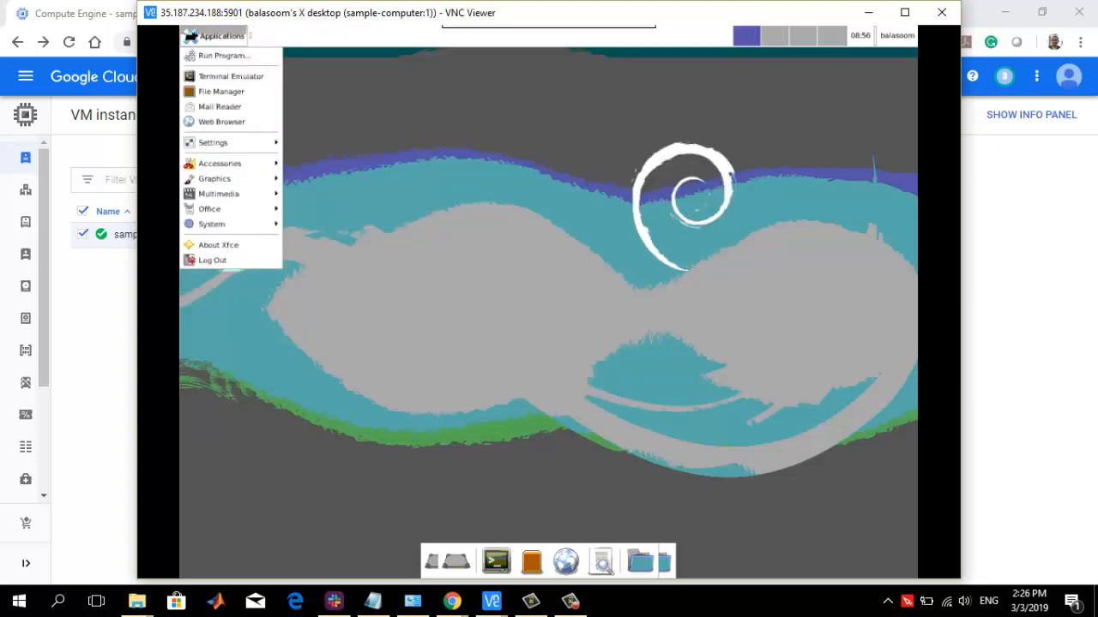
left_click(221, 121)
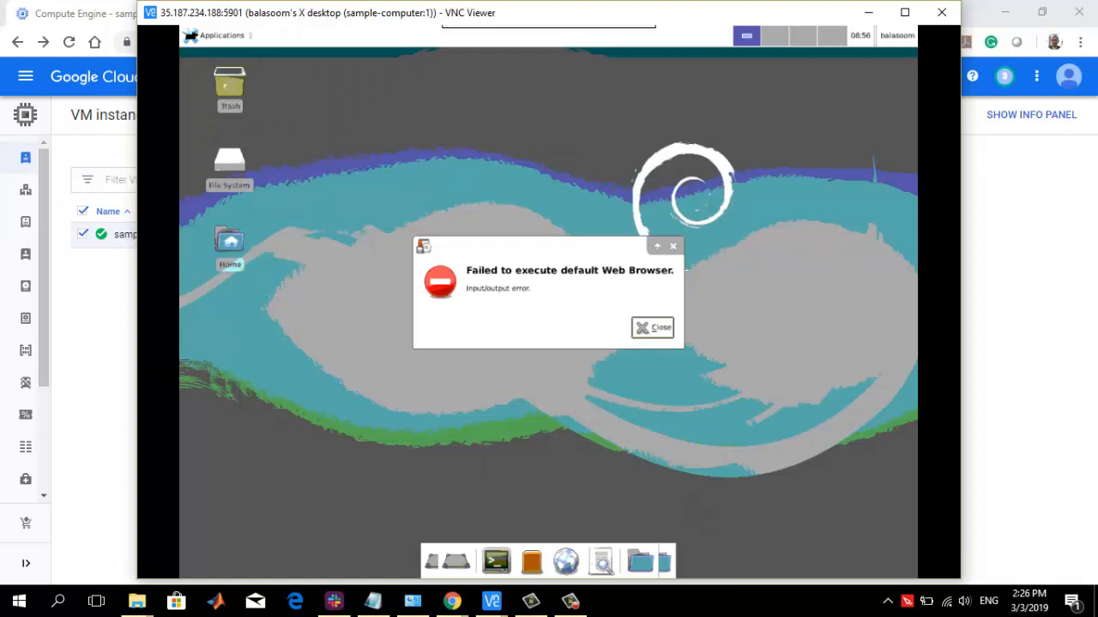
left_click(652, 327)
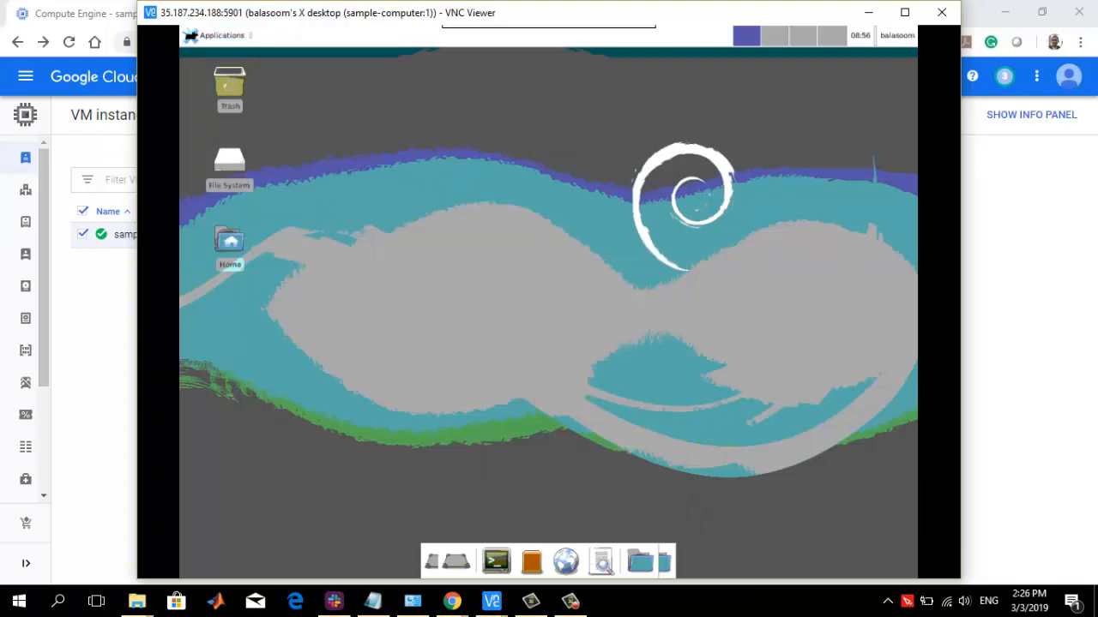
left_click(214, 35)
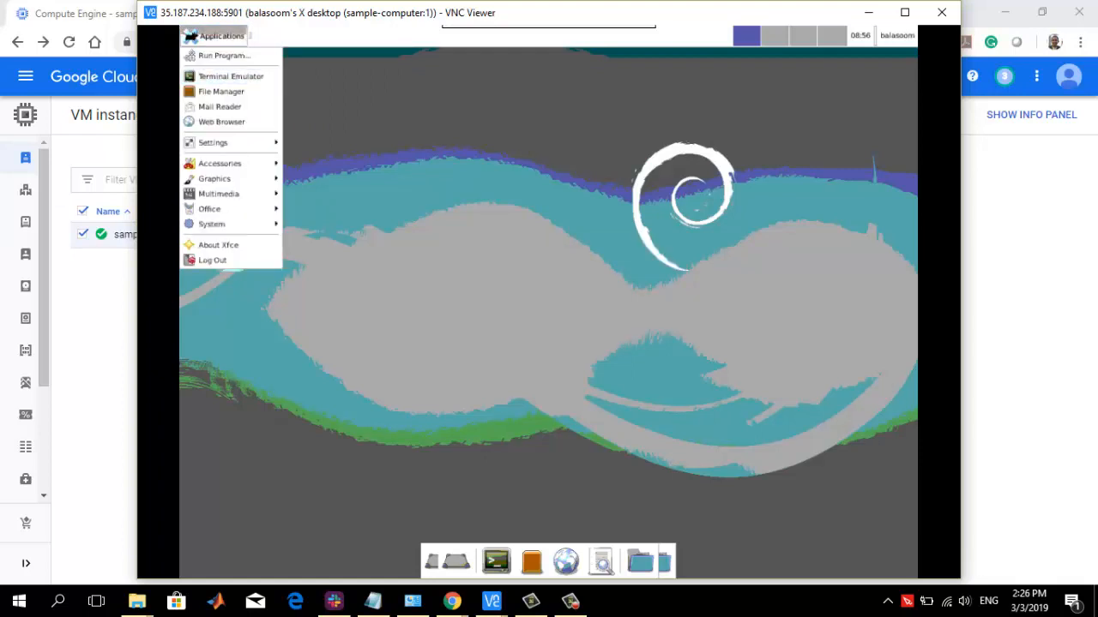
left_click(378, 171)
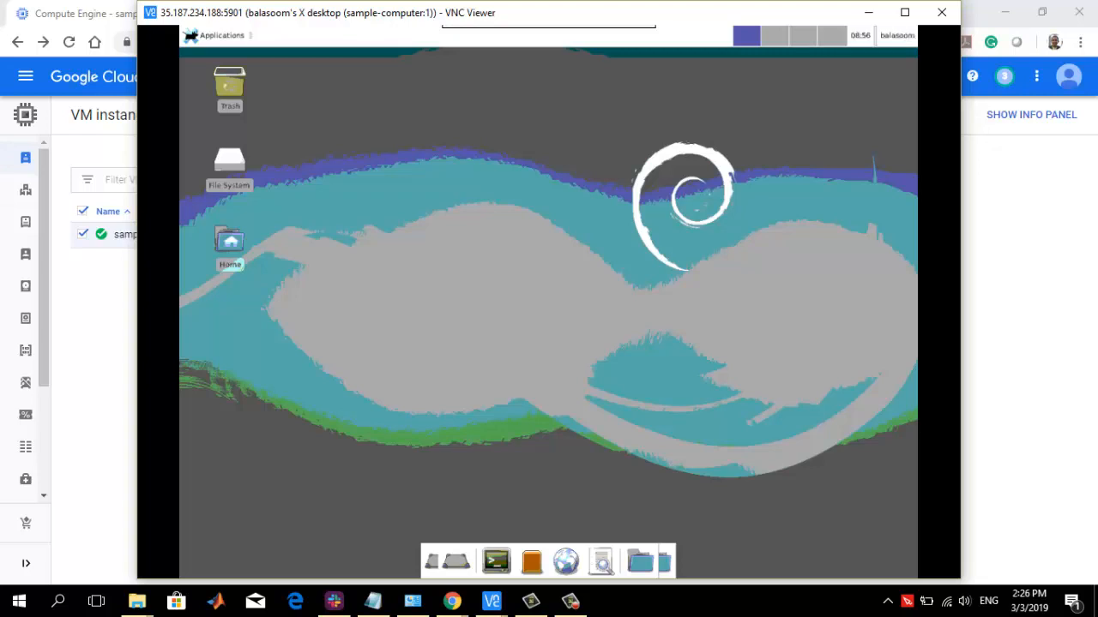
Return to the VM's SSH terminal and stop the VNC server by running vncserver -kill :1
left_click(869, 13)
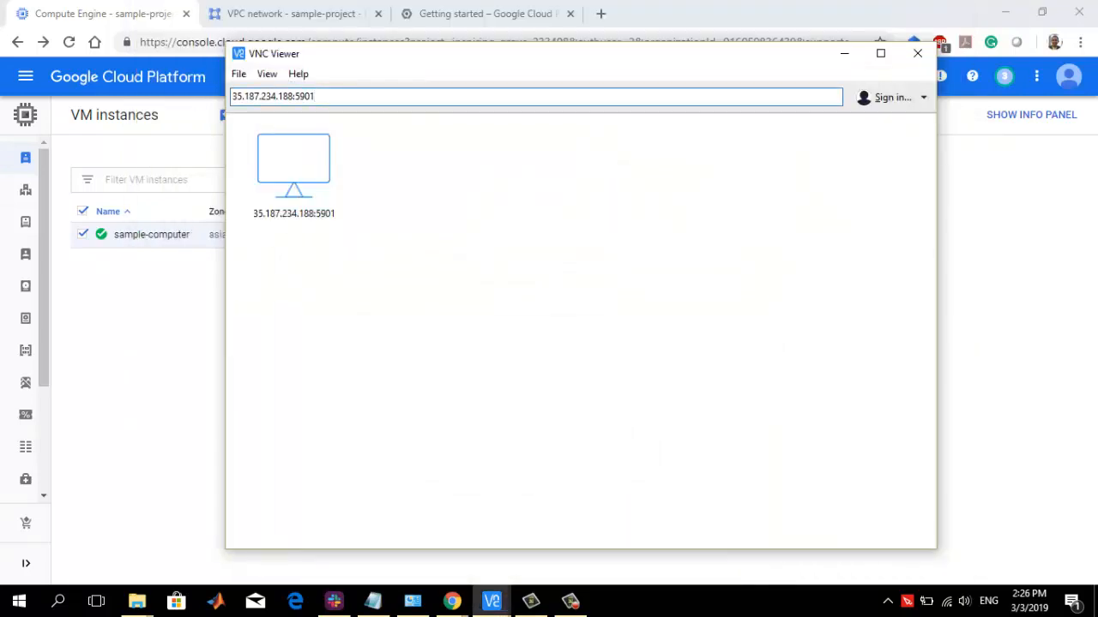
left_click(844, 53)
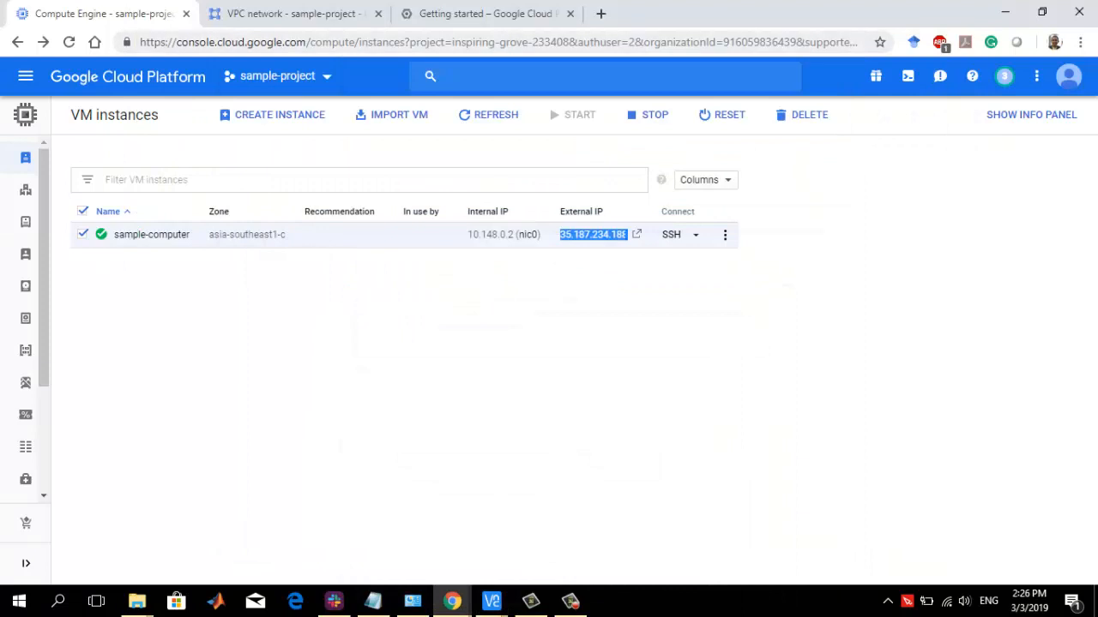
mouse_move(451, 600)
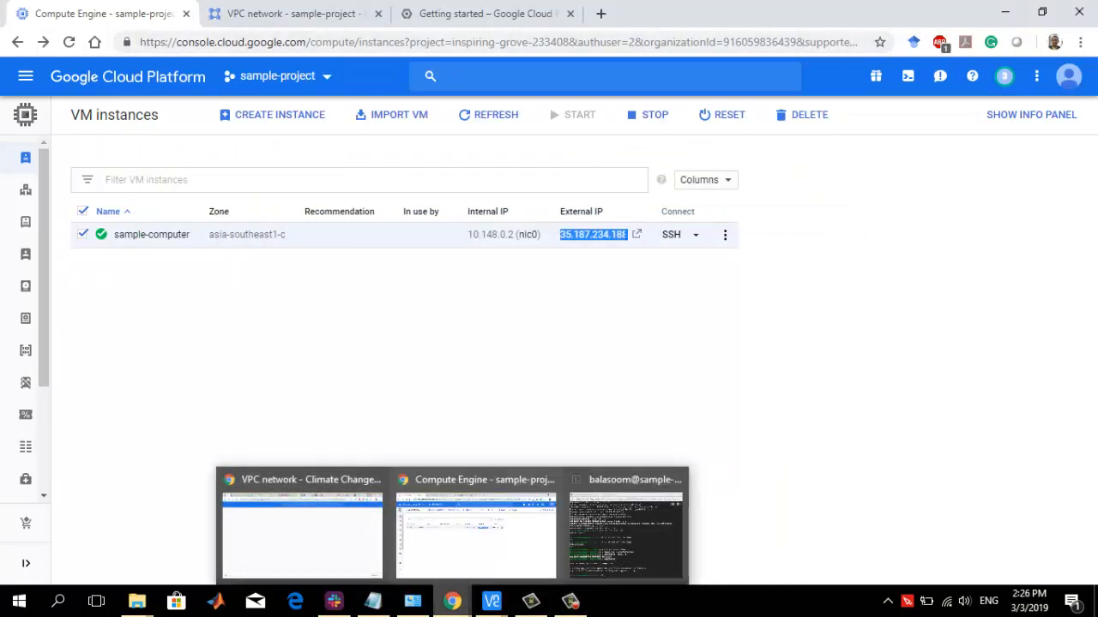
left_click(626, 535)
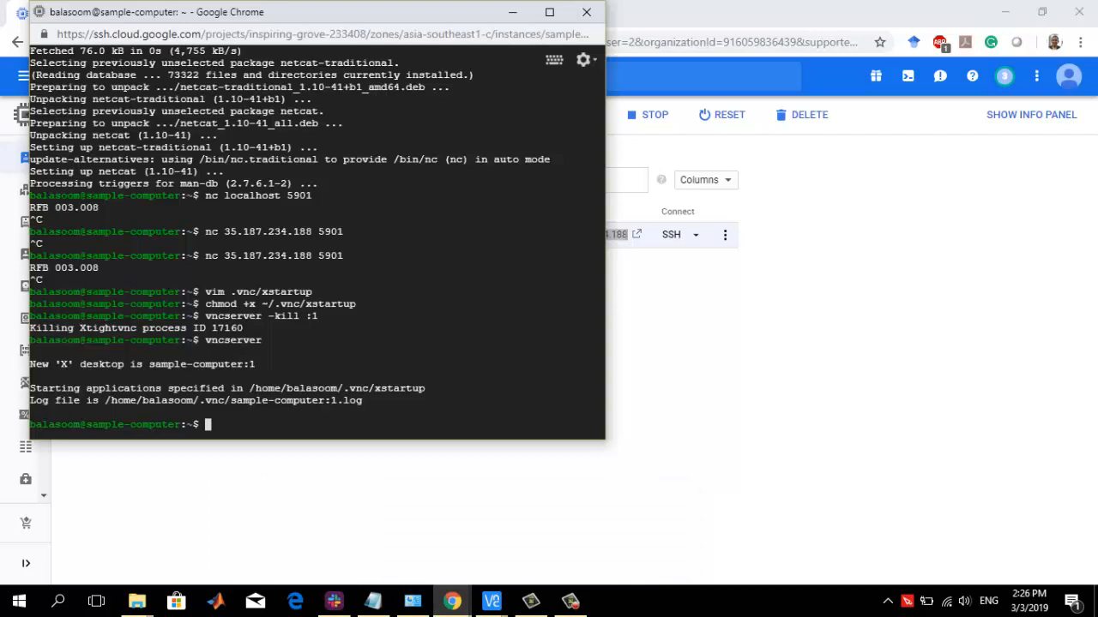
mouse_move(491, 600)
left_click(894, 526)
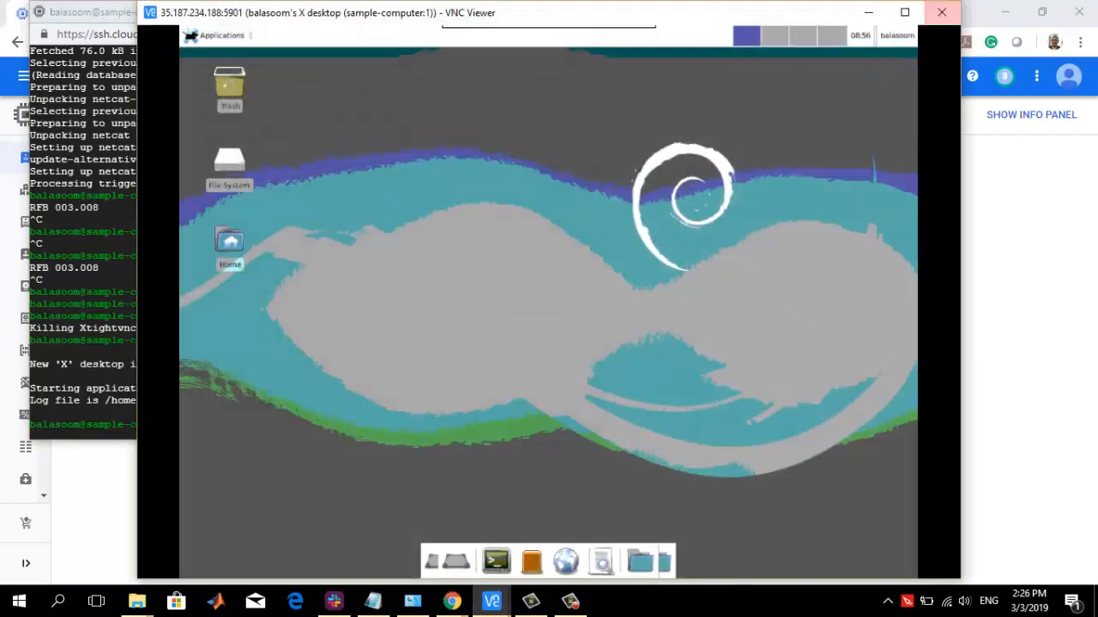
left_click(869, 13)
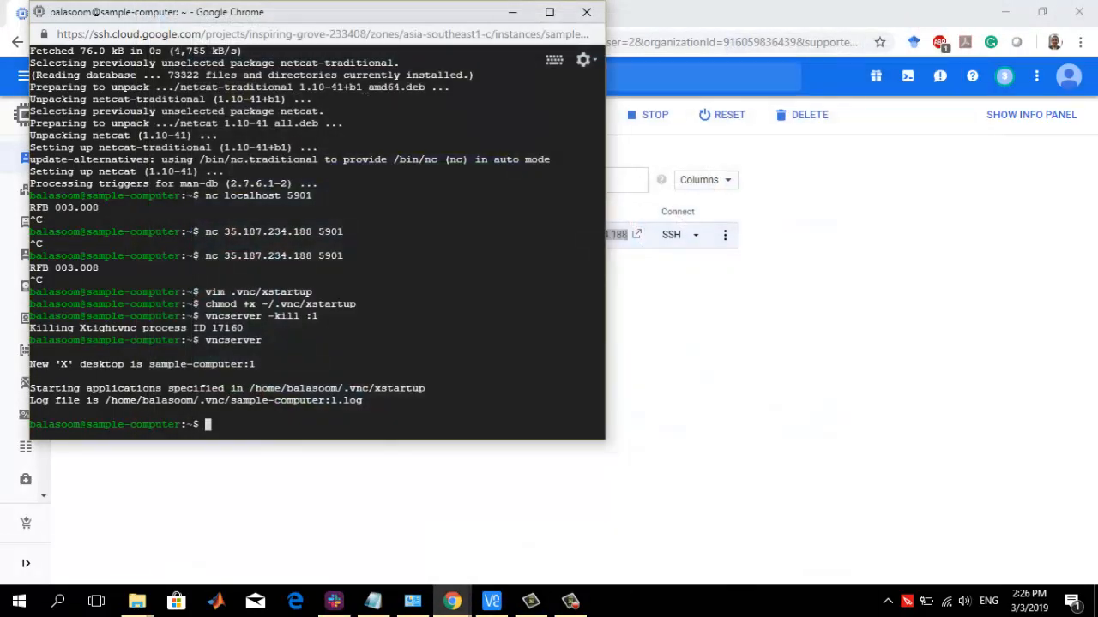
key("Up")
key("Up")
key("Return")
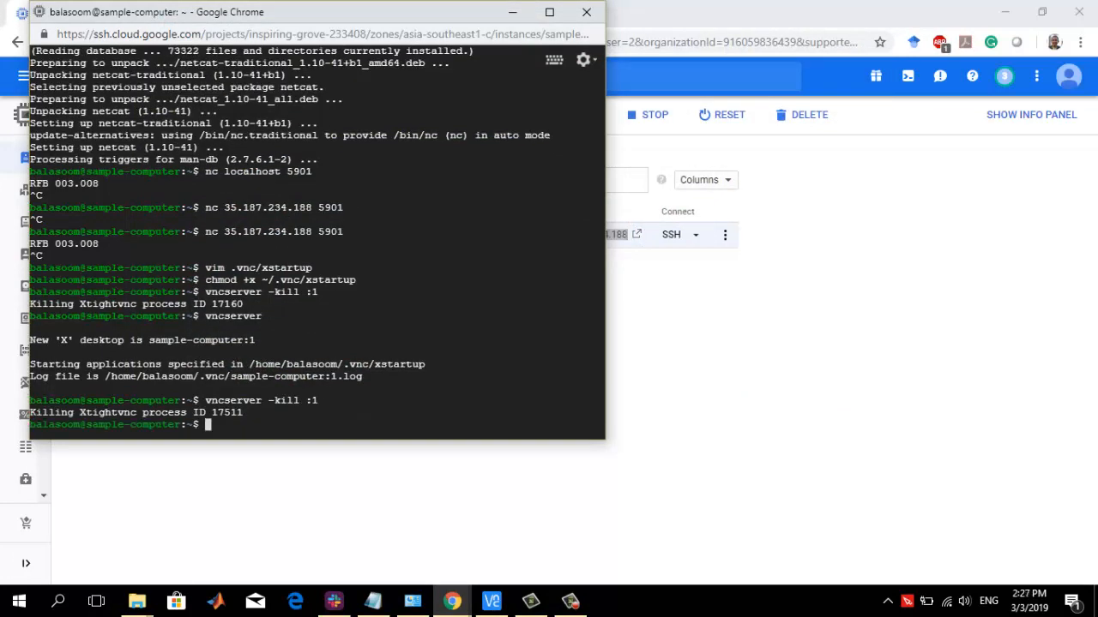
Try to reconnect to the saved computer 35.187.234.188:5901 in VNC Viewer
left_click(513, 12)
left_click(491, 602)
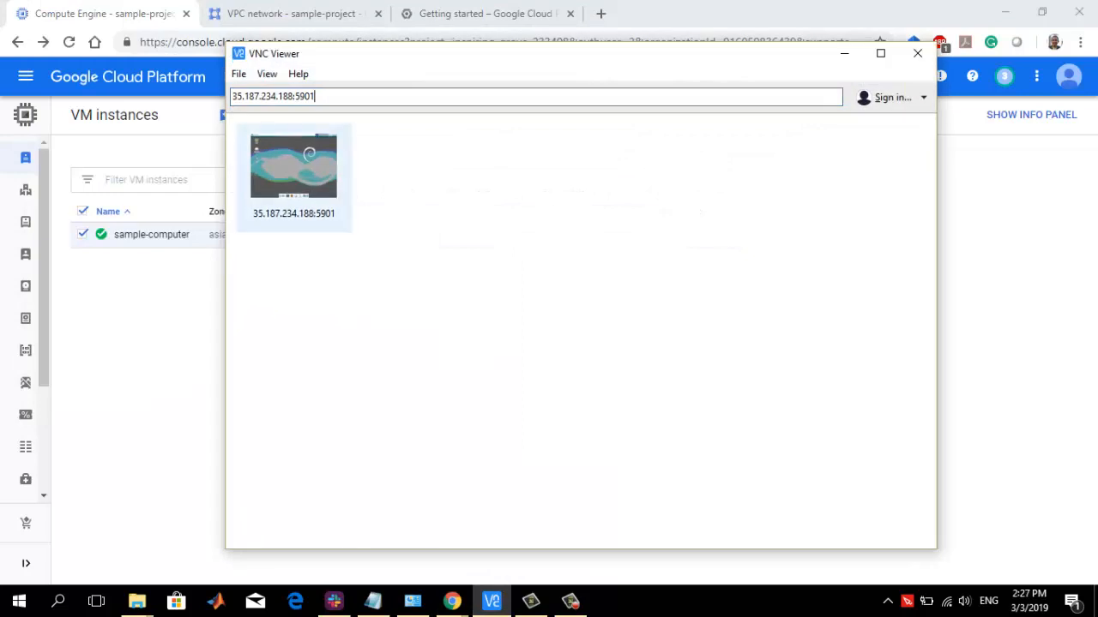
double_click(294, 178)
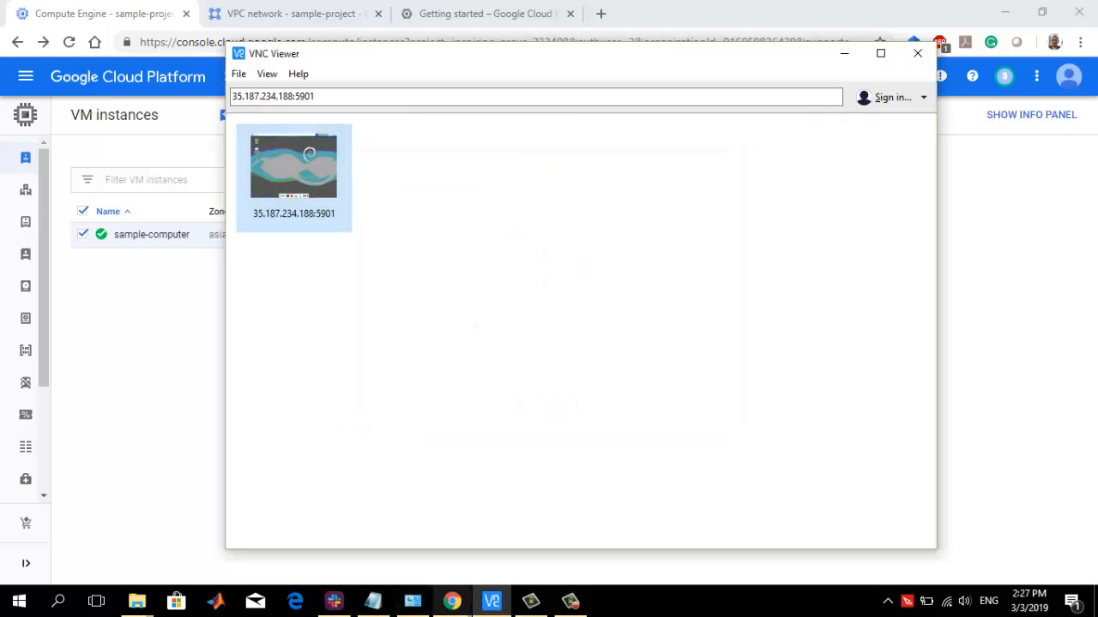
Start the VNC server again by running vncserver in the SSH terminal
mouse_move(470, 600)
left_click(625, 532)
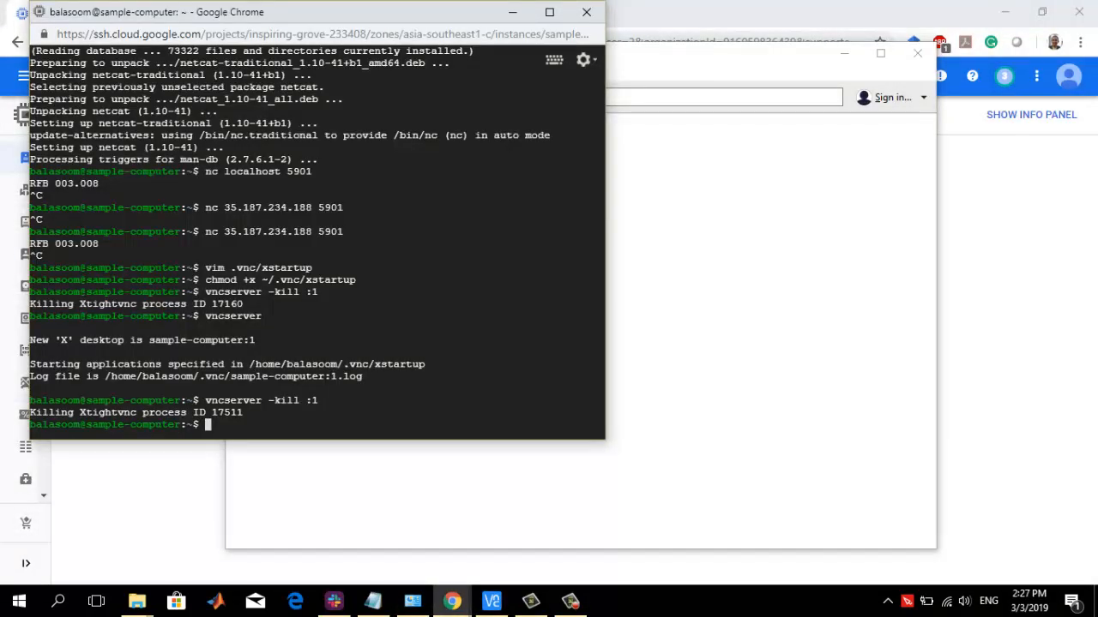
key("Up")
key("Up")
key("Return")
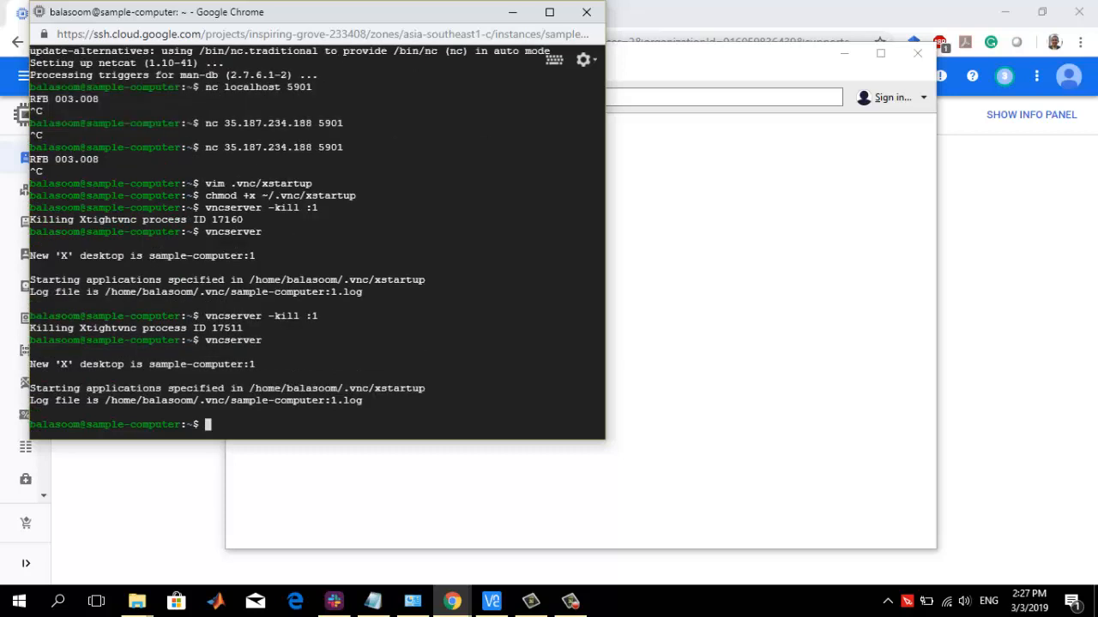
Open the saved 35.187.234.188:5901 connection in VNC Viewer, accept the unencrypted connection, and close the notification area error
left_click(491, 602)
double_click(294, 178)
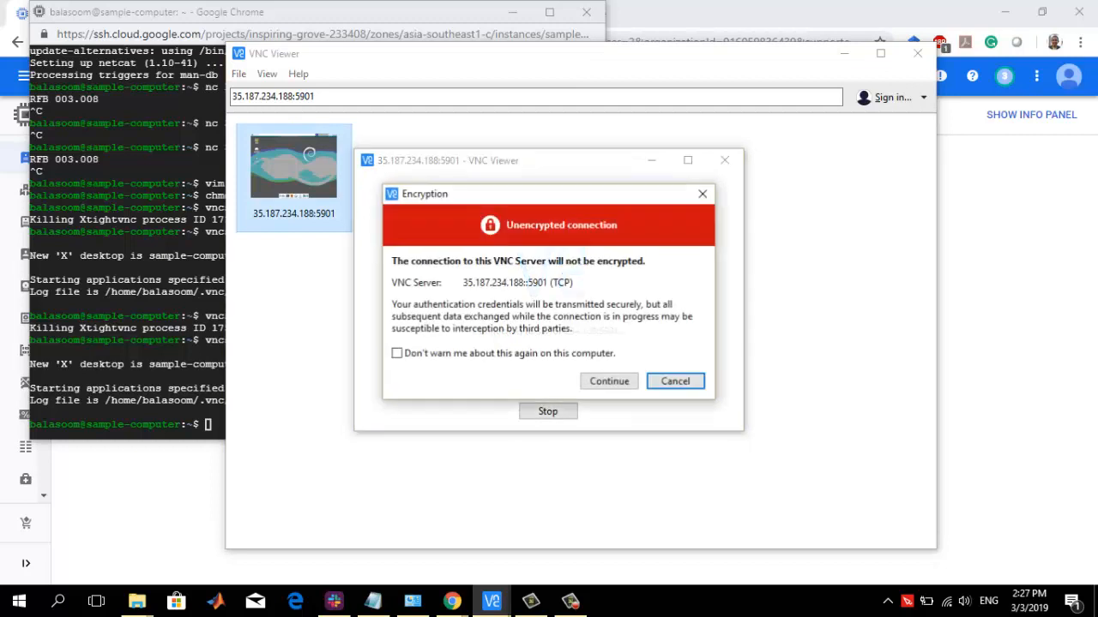
left_click(609, 381)
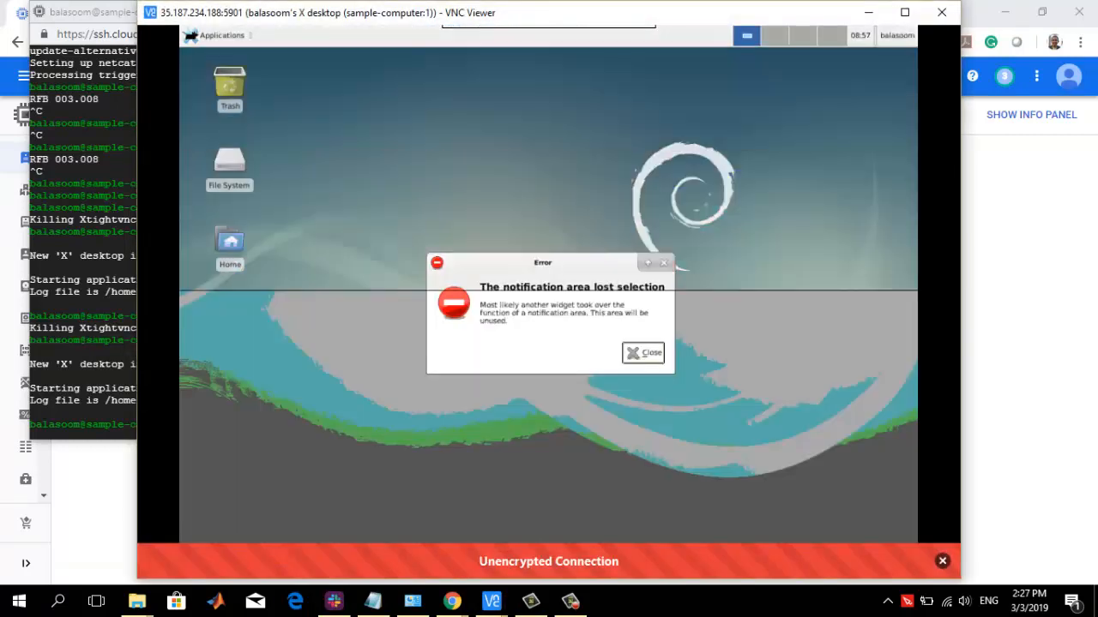
left_click(642, 352)
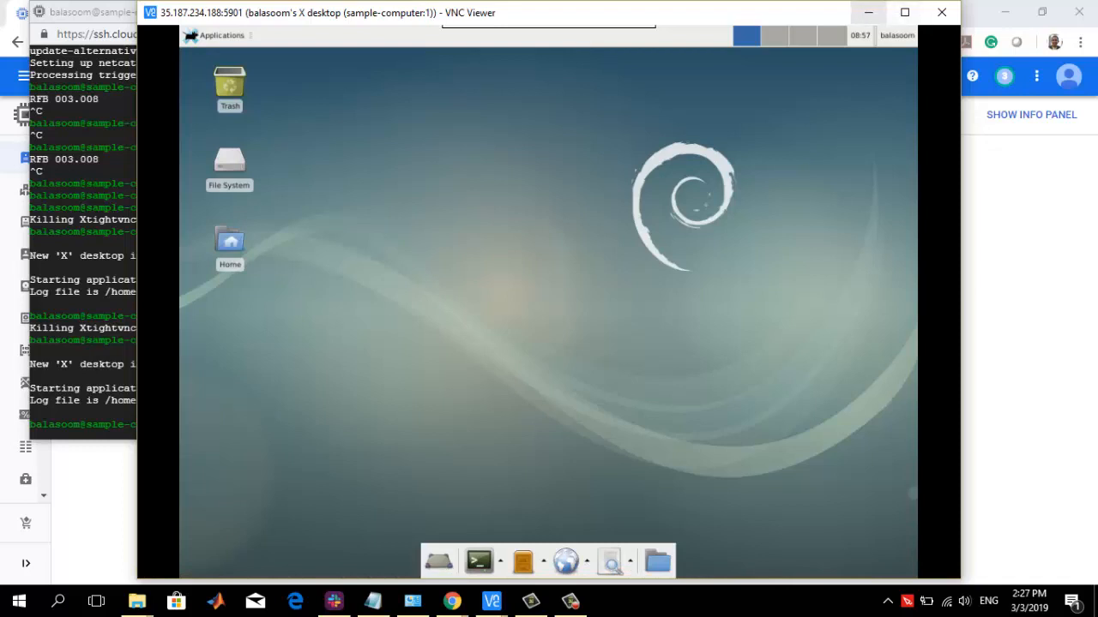
Minimize the VNC and SSH windows, examine sample-computer's machine type in its instance details, and return to the VM list
left_click(869, 12)
left_click(844, 53)
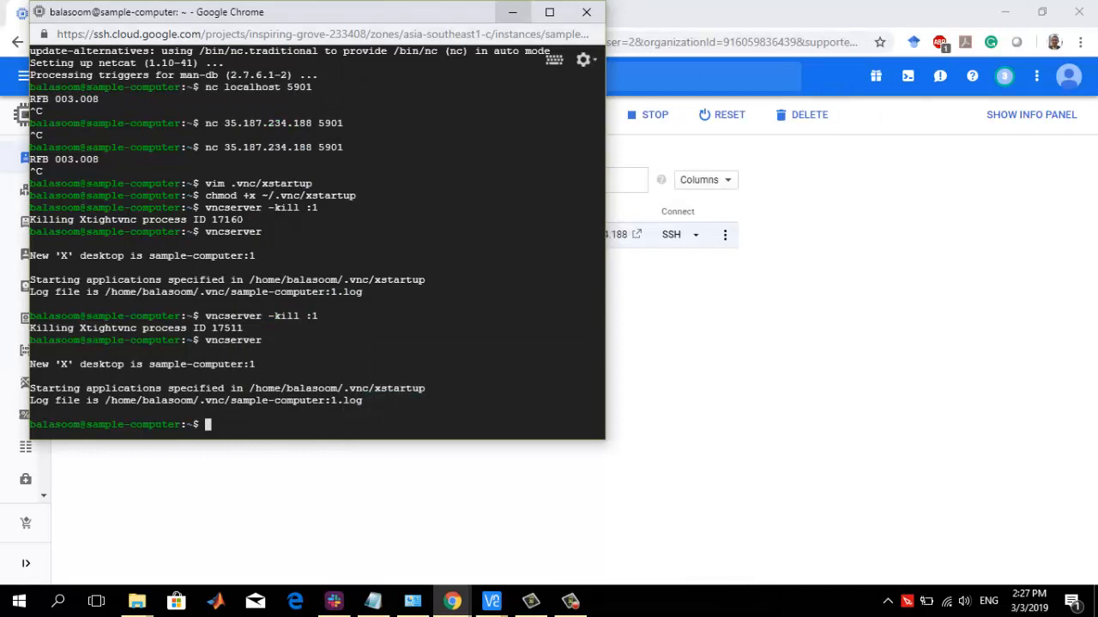
left_click(513, 12)
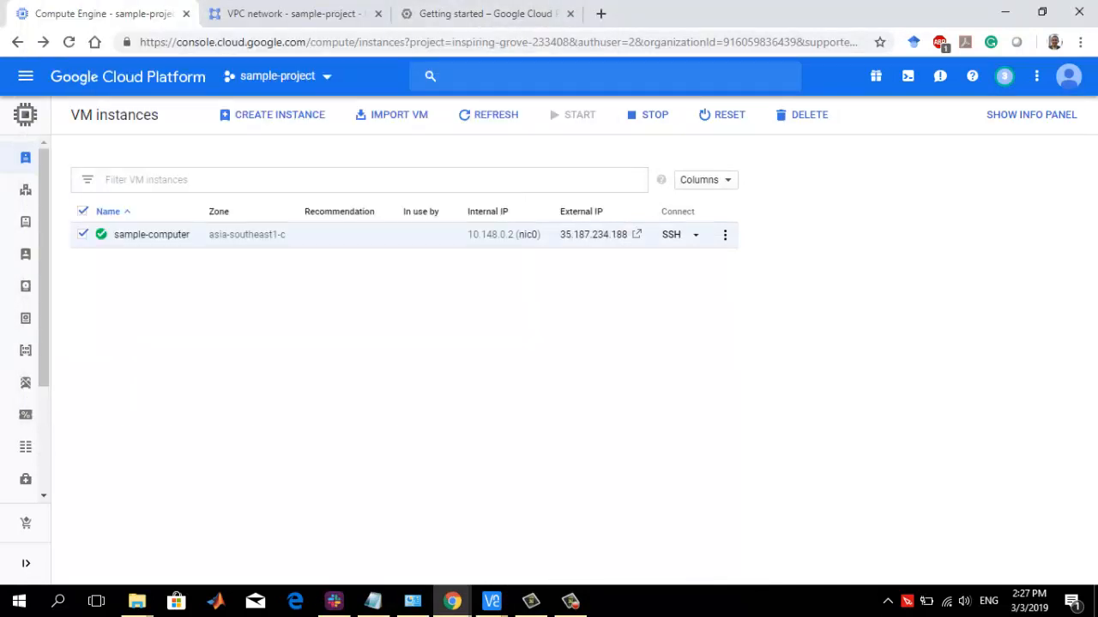
left_click(152, 234)
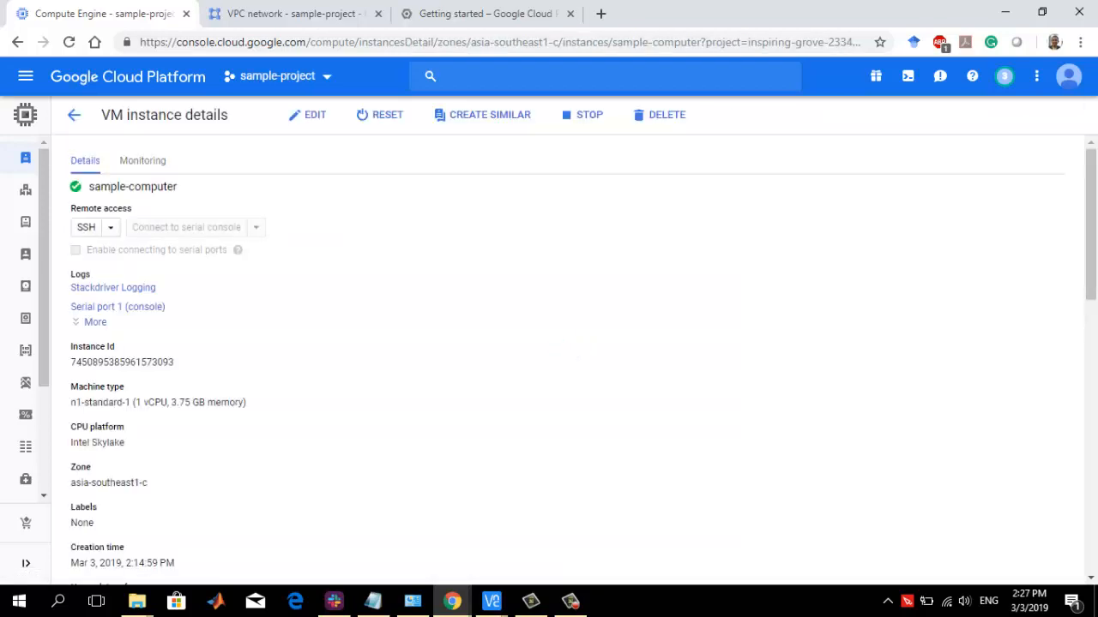
left_click_drag(70, 387, 246, 402)
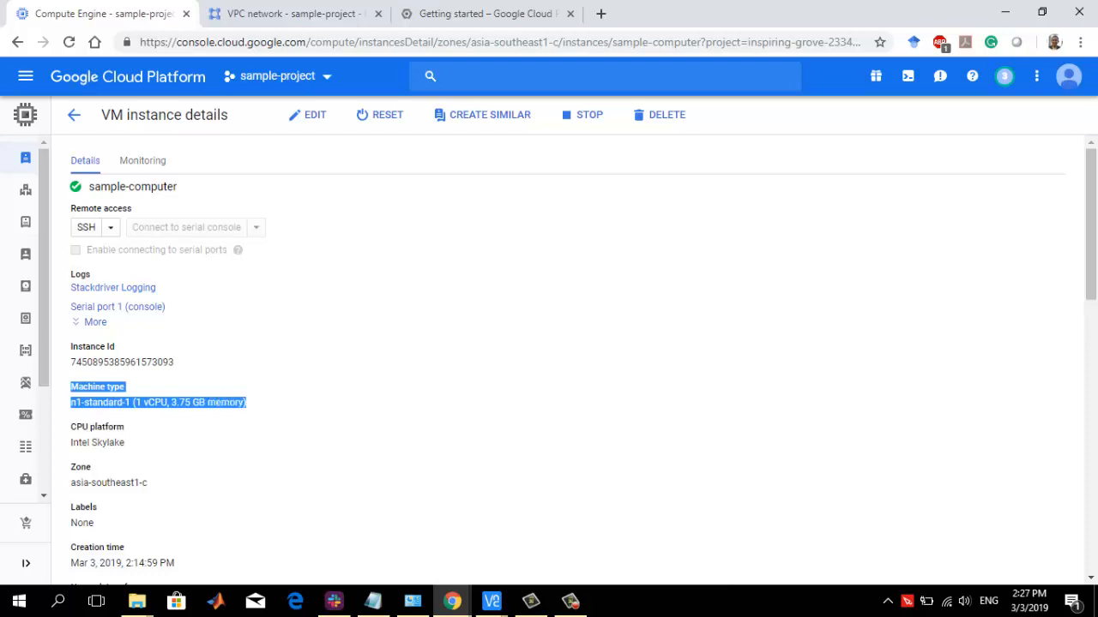
left_click(275, 404)
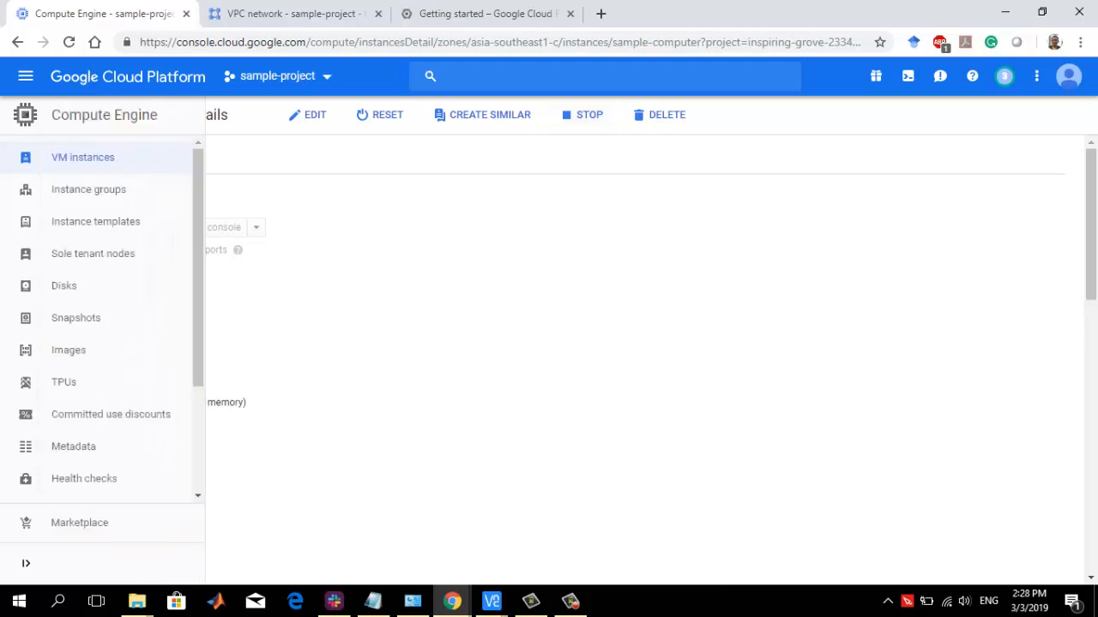
left_click(74, 115)
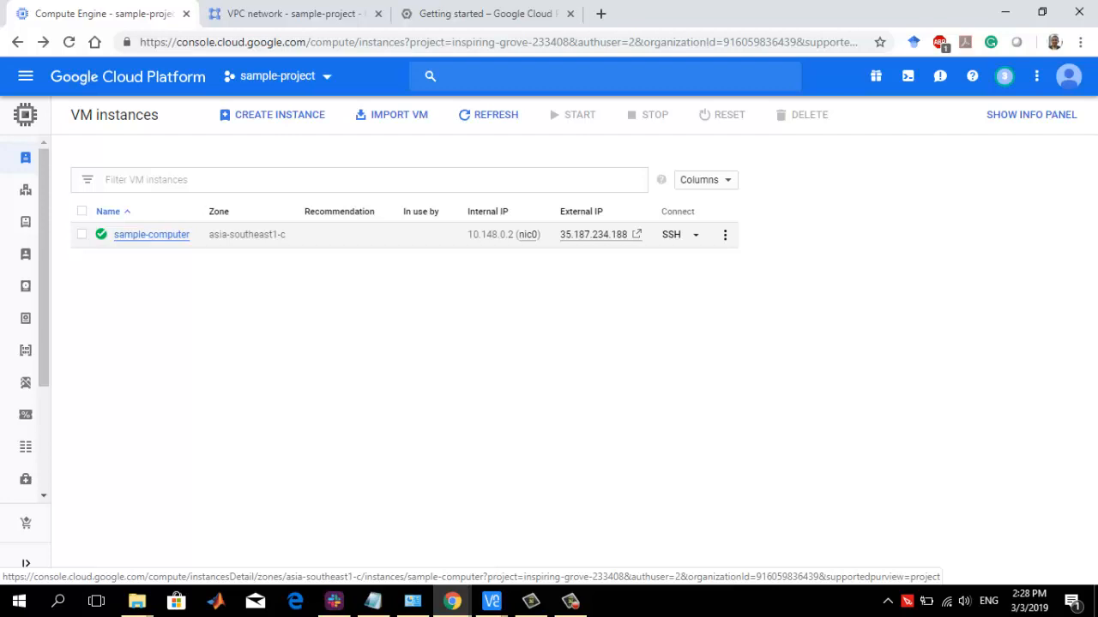
Switch back to VNC Viewer
mouse_move(491, 601)
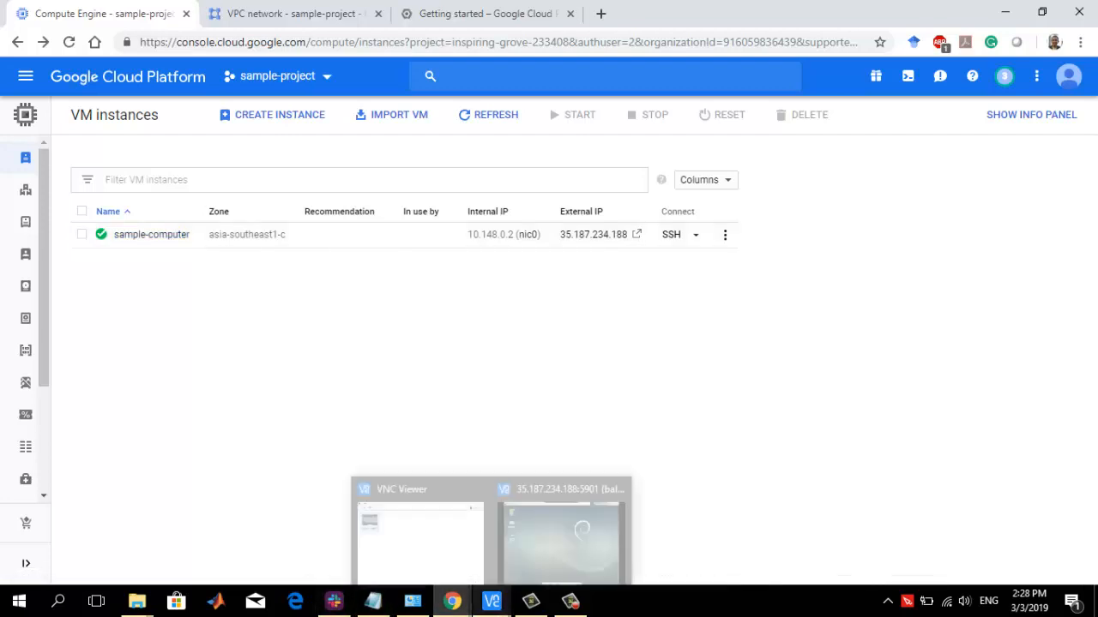